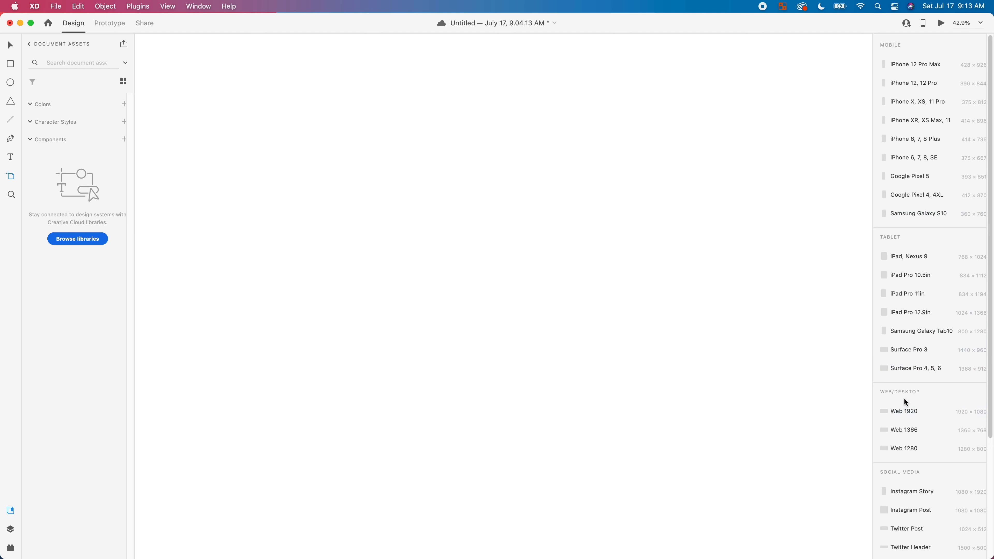
- Create a single iPhone 6, 7, 8 Plus artboard, undoing the accidental second one
left_click(928, 141)
left_click(672, 288)
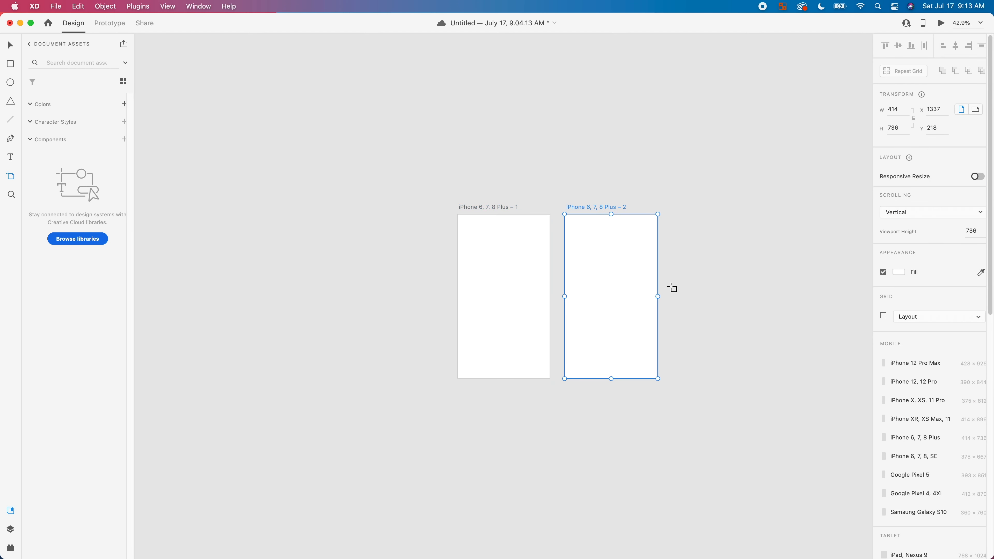
key("super+z")
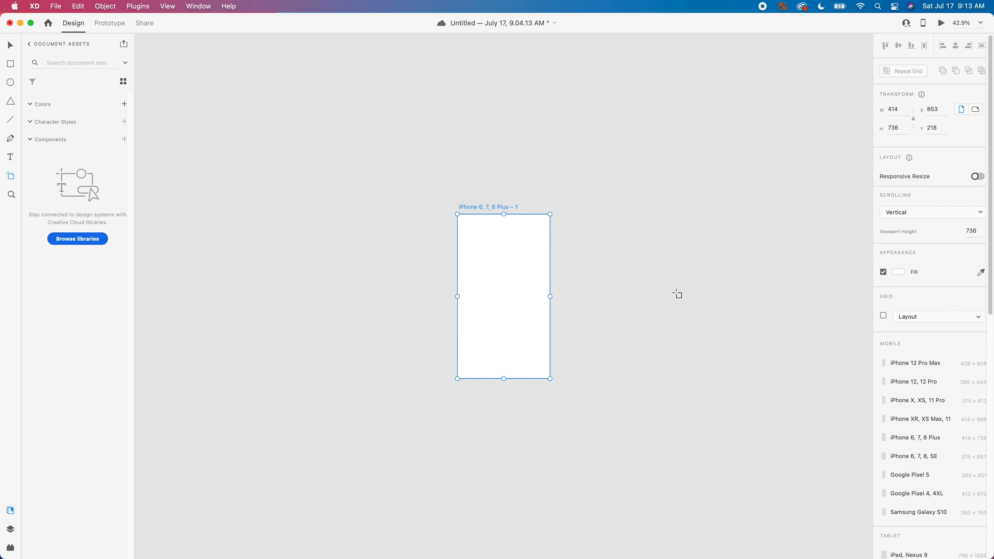
key("v")
left_click_drag(501, 311, 495, 284)
key("super+plus")
key("super+plus")
key("super+plus")
key("super+plus")
key("super+minus")
left_click(729, 249)
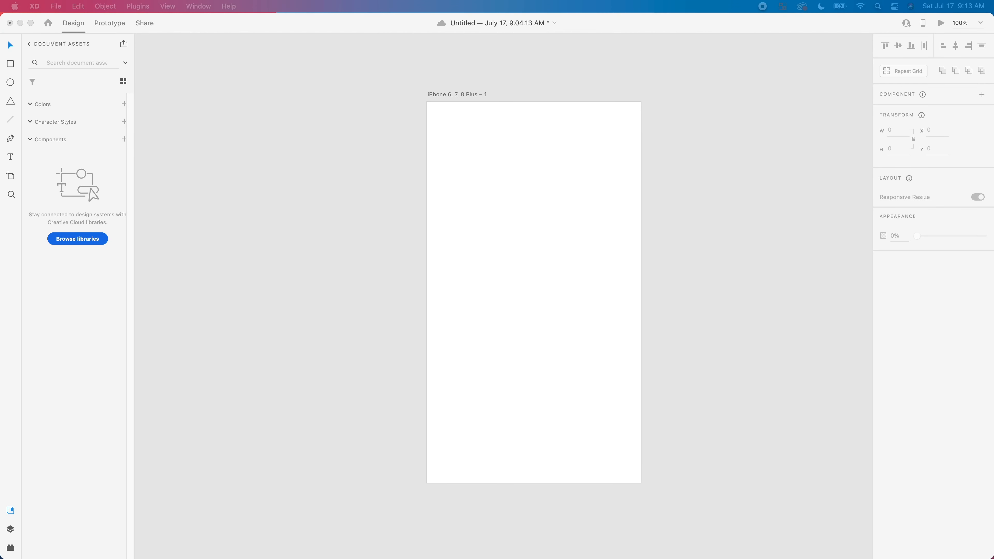
- Place the Nike logo image on the artboard and shrink it to about 125 × 68 near the upper edge
left_click_drag(565, 284, 530, 156)
left_click_drag(703, 270, 320, 112)
scroll(526, 242, "down", 8)
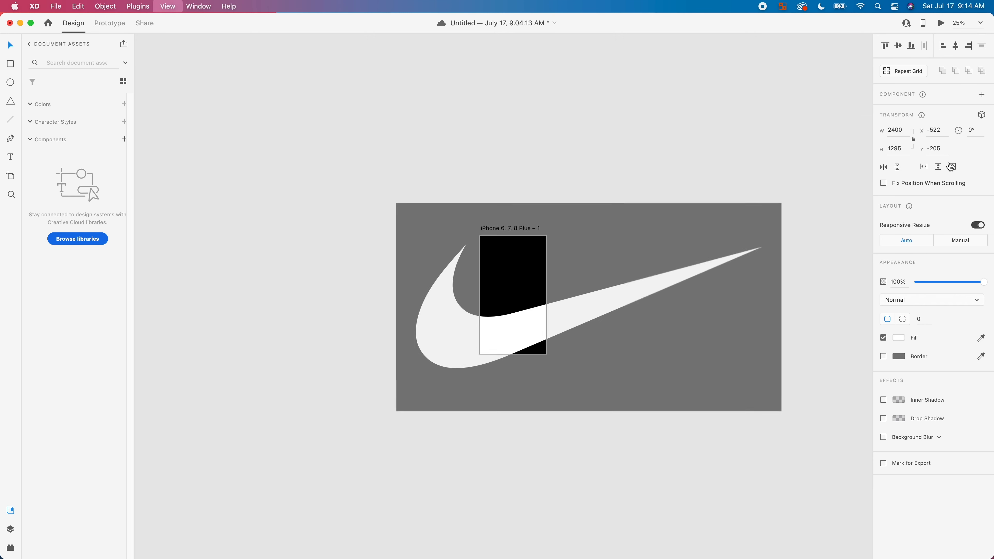
left_click_drag(727, 389, 516, 264)
left_click(640, 286)
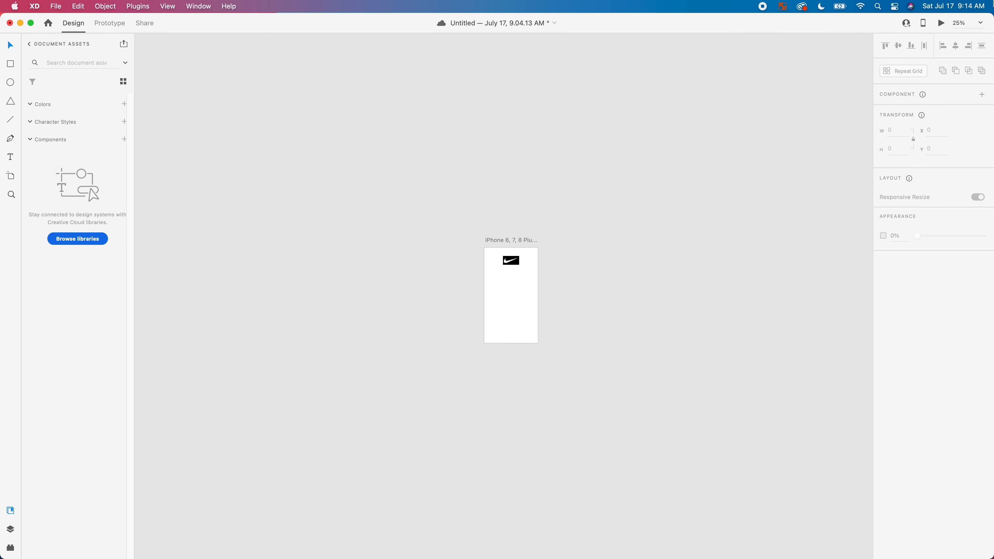
key("super+equal")
key("super+equal")
key("super+equal")
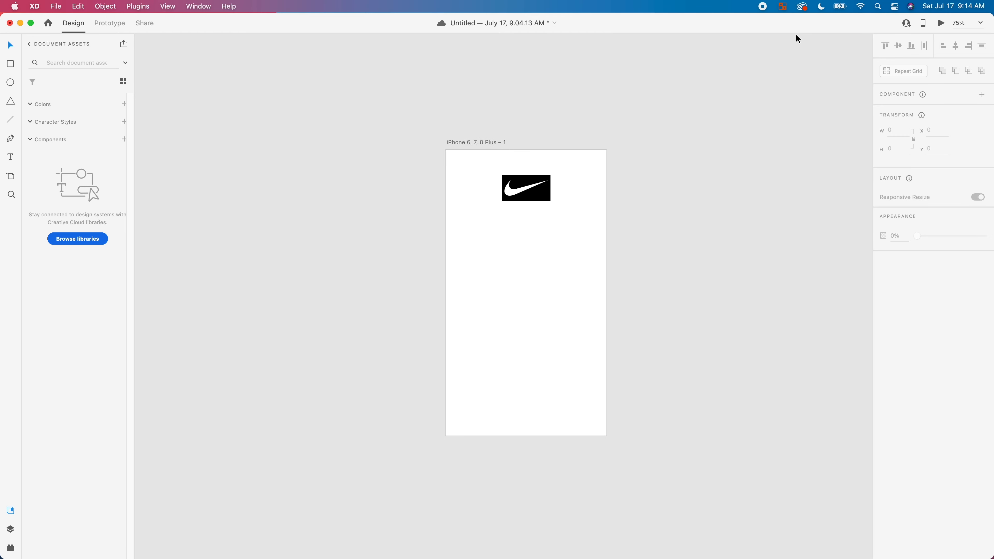
left_click_drag(619, 209, 602, 231)
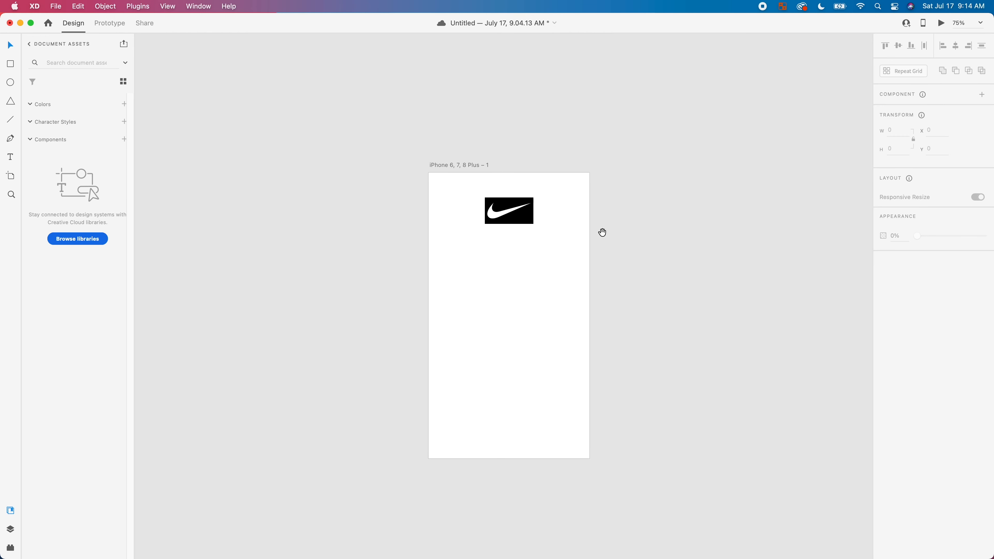
- Fill the artboard background with solid black to match the logo image
left_click(500, 206)
left_click(625, 226)
left_click(512, 210)
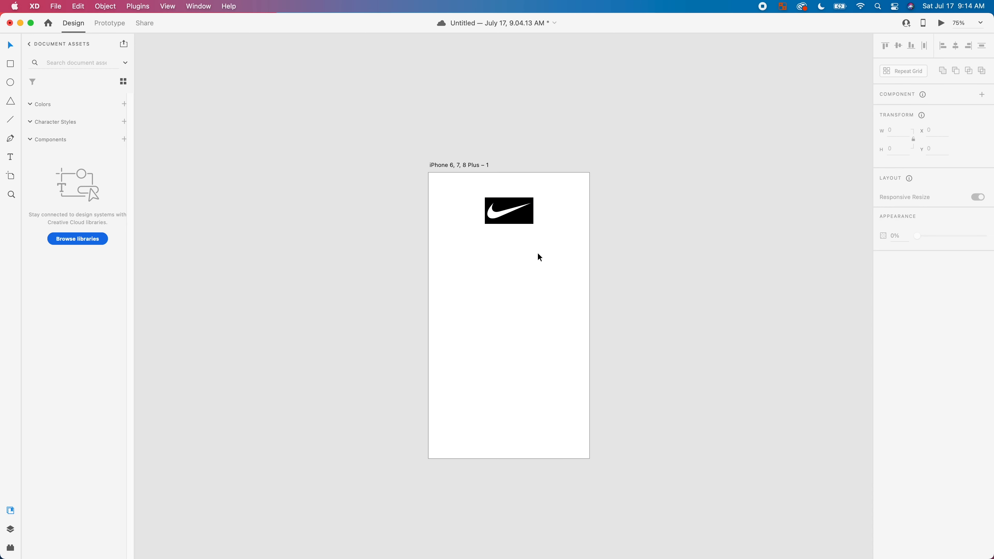
left_click(507, 299)
left_click(895, 294)
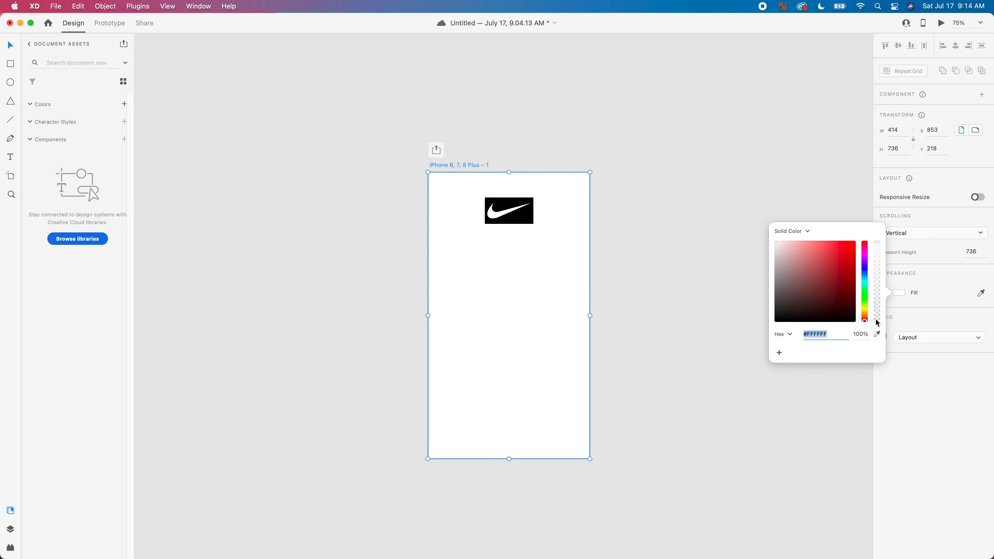
left_click_drag(821, 295, 657, 402)
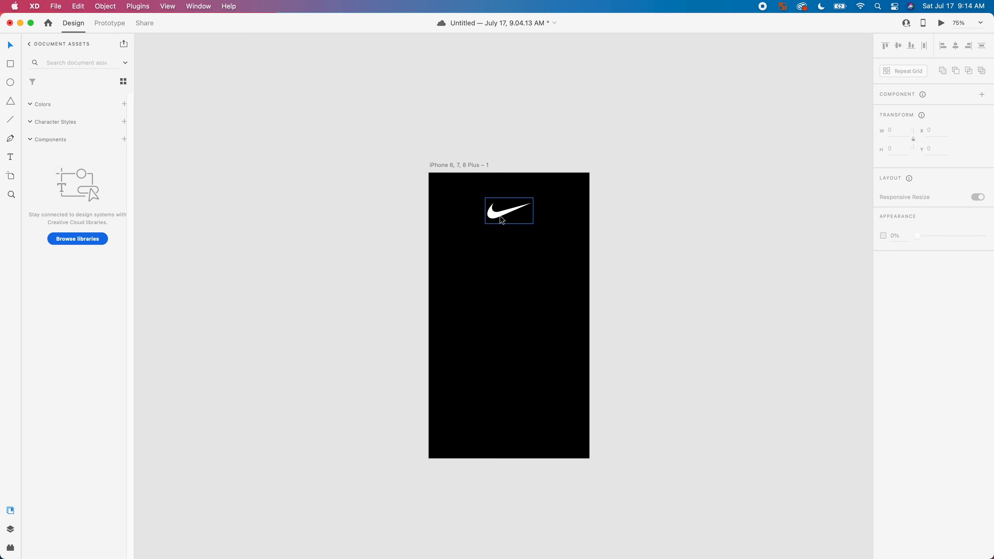
- Enlarge the Nike logo to about 174 × 94 and centre it horizontally near the artboard's upper edge
key("super+plus")
left_click_drag(571, 237, 598, 319)
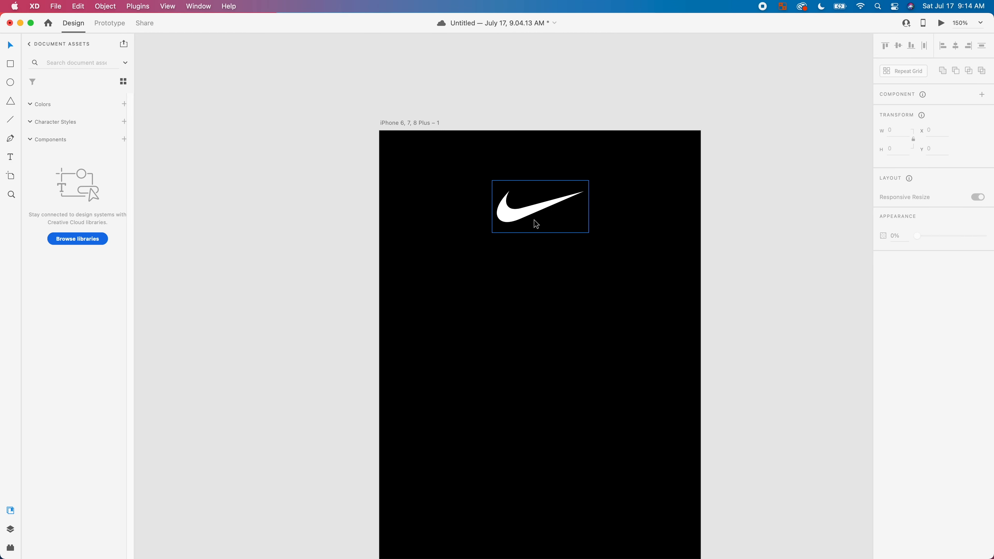
left_click(532, 217)
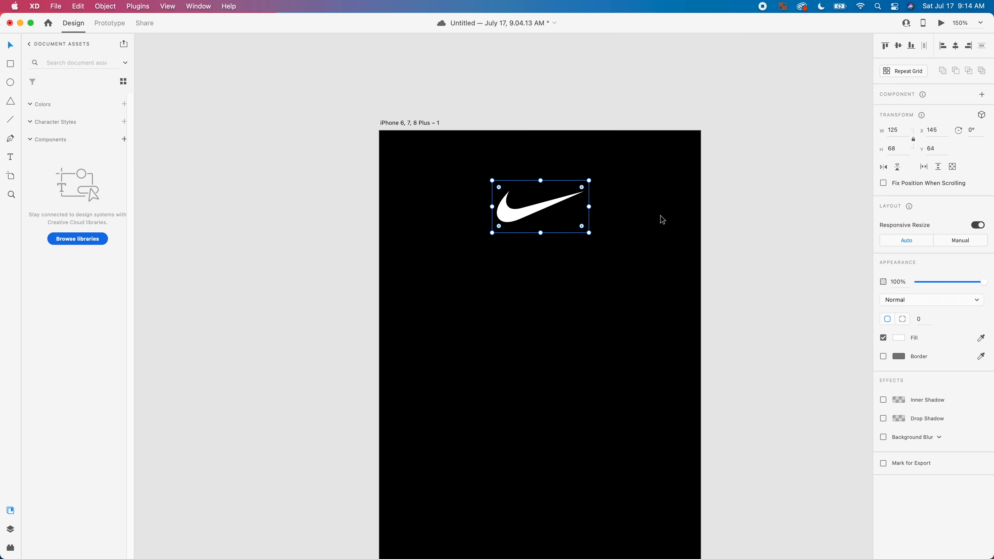
left_click_drag(589, 232, 626, 252)
mouse_move(517, 229)
left_mouse_down()
mouse_move(478, 230)
mouse_move(503, 228)
left_mouse_up()
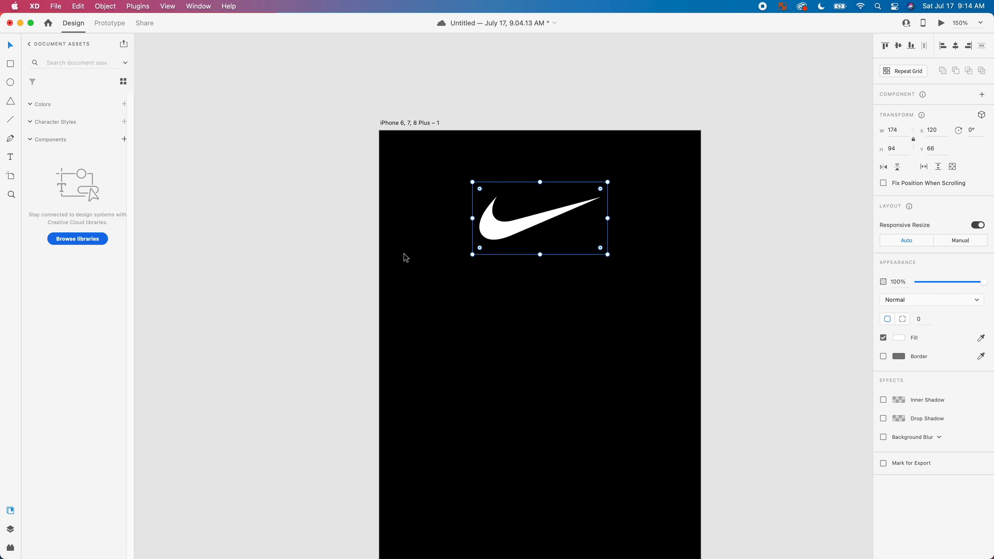
left_click(281, 278)
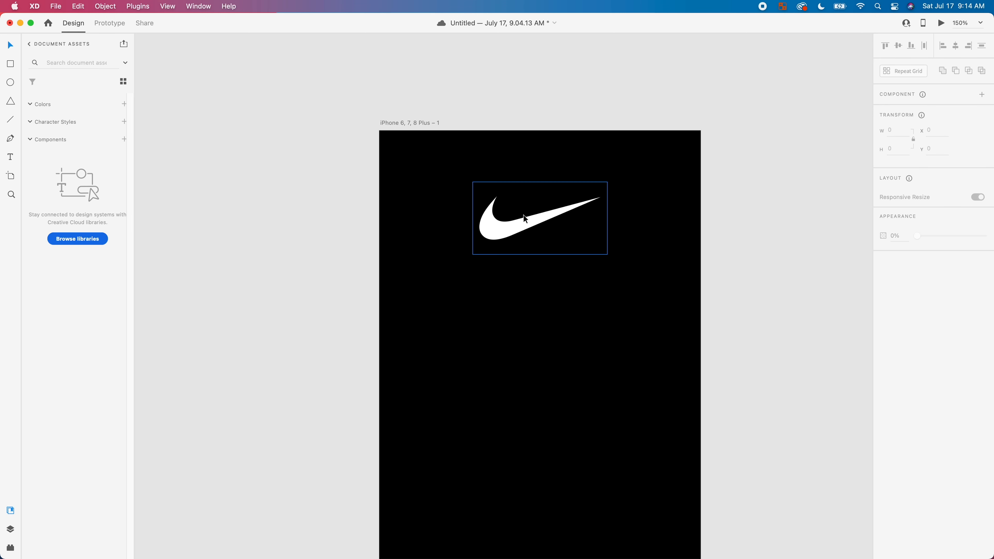
scroll(566, 324, "down", 5)
scroll(569, 325, "up", 5)
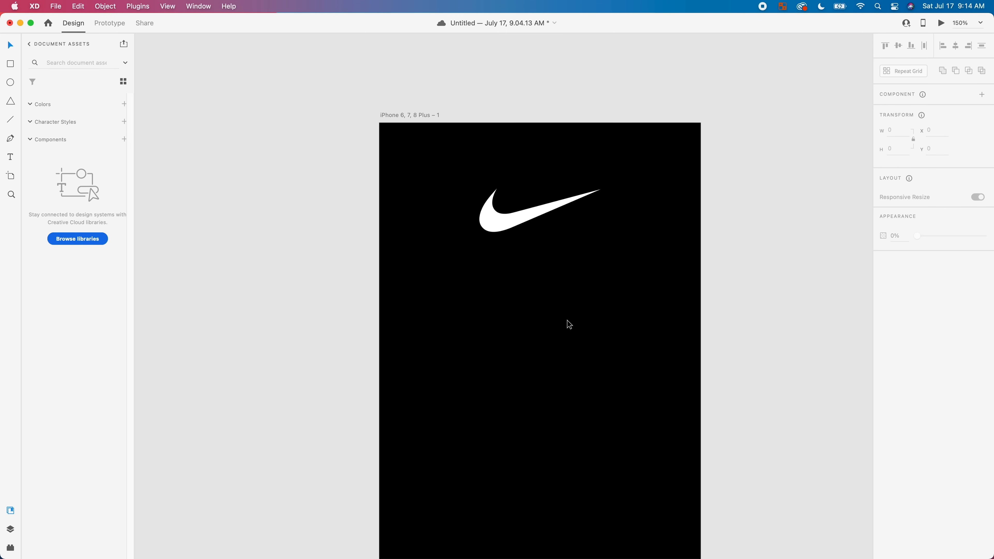
left_click(543, 216)
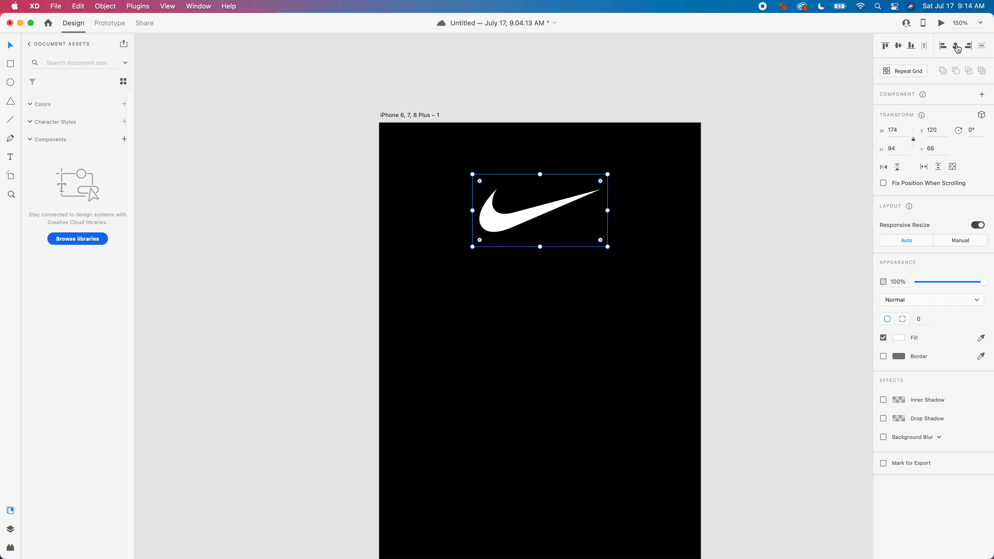
left_click(725, 258)
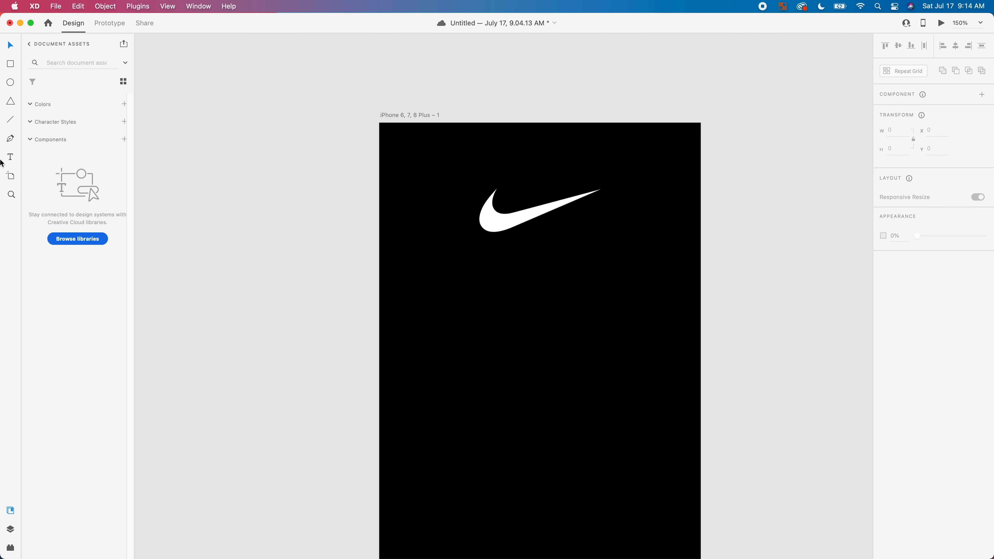
- Add a text block below the logo listing Home, Products, Sponsorship, Athletes and Events on separate lines
left_click(10, 157)
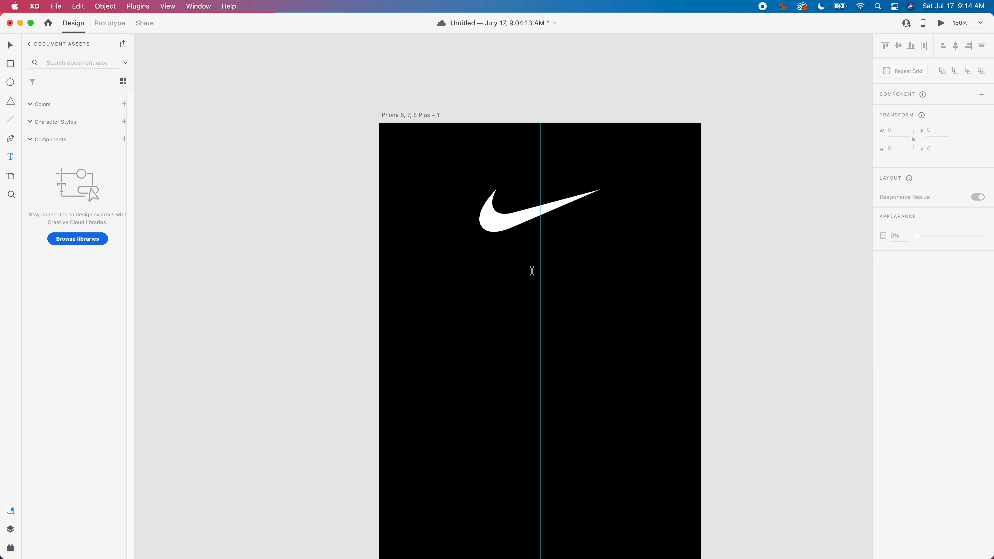
left_click(507, 307)
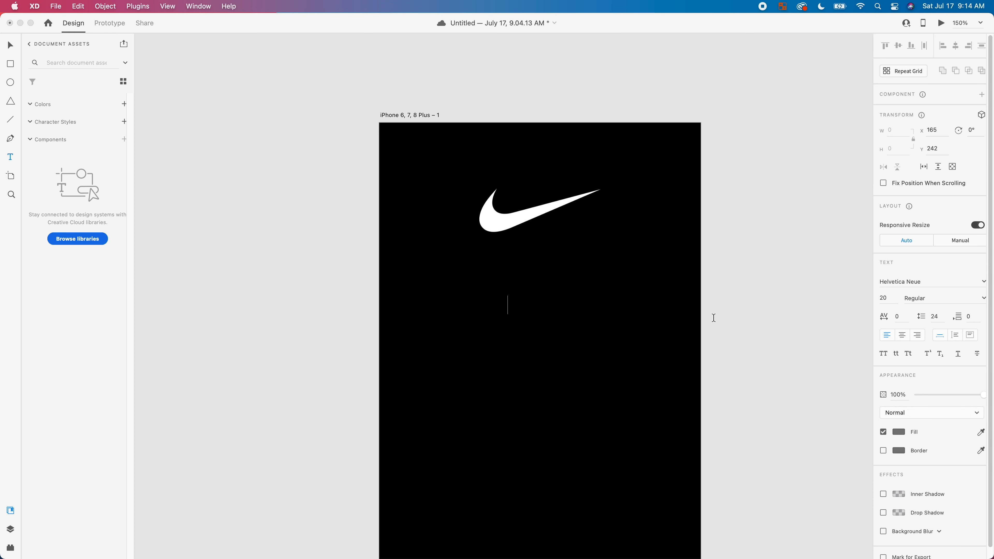
type("Home Products")
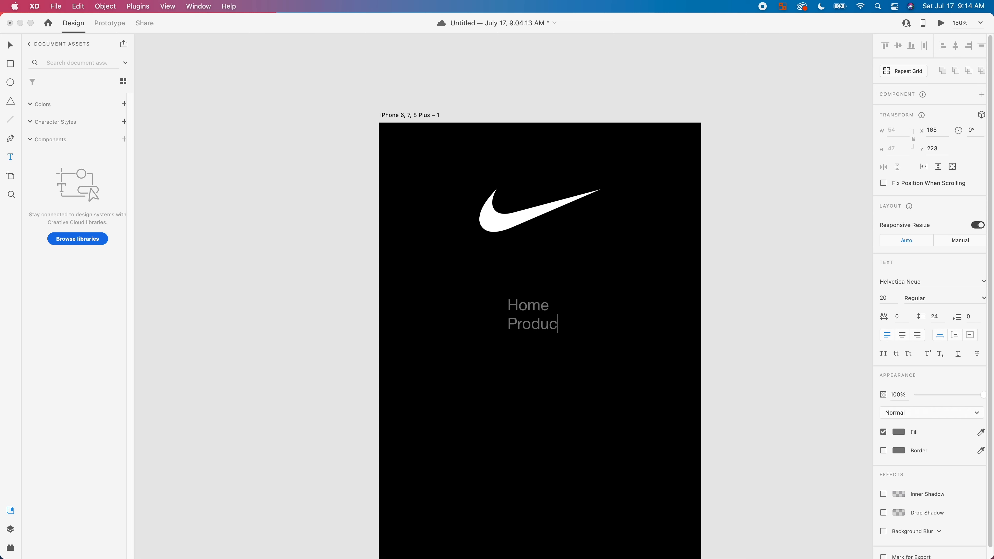
key("Return")
type("Sponsorship")
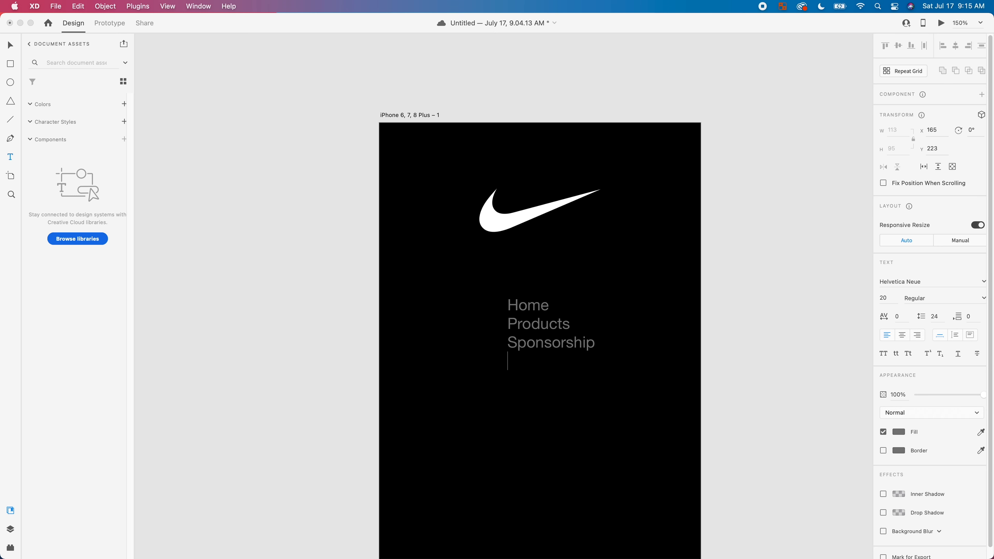
key("Return")
type("Ath")
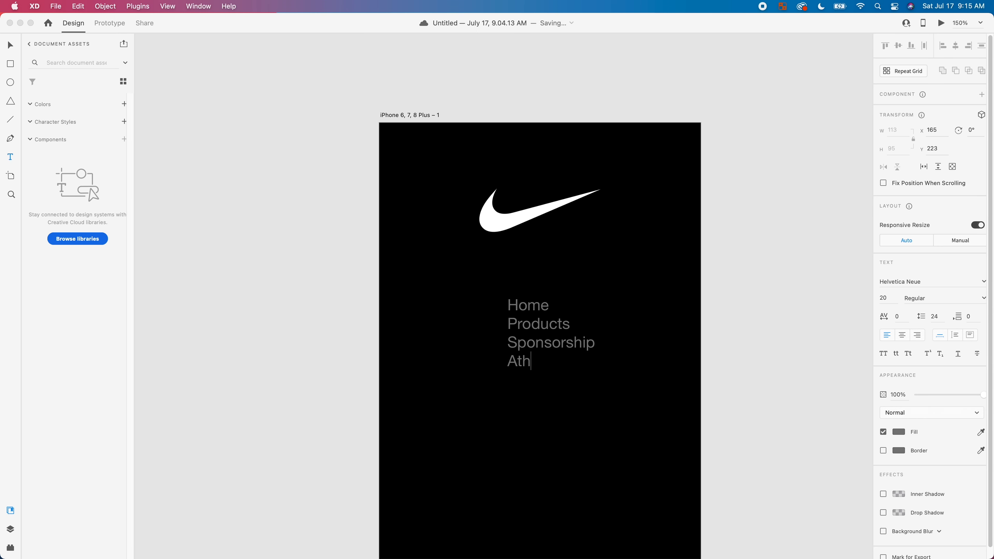
type("letes")
key("Return")
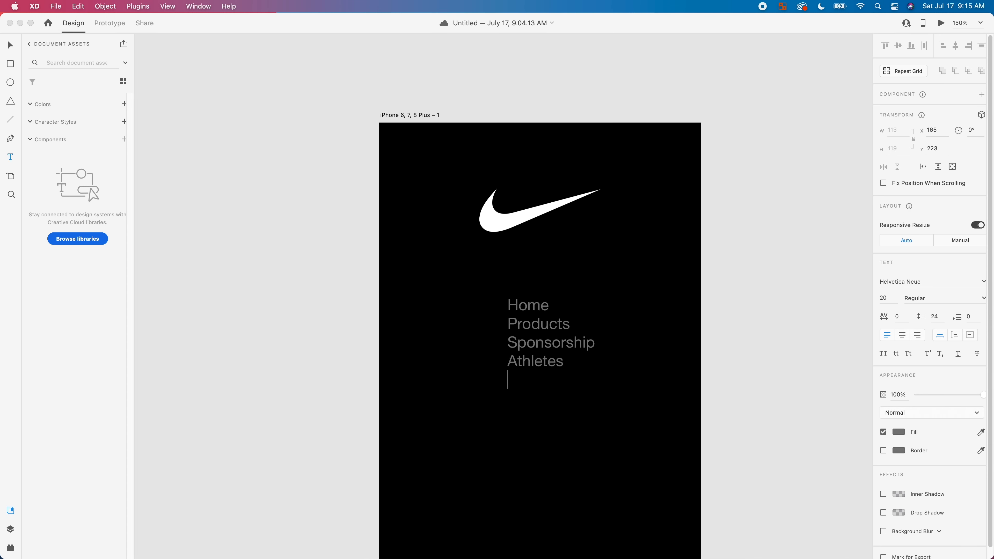
type("Events")
key("Escape")
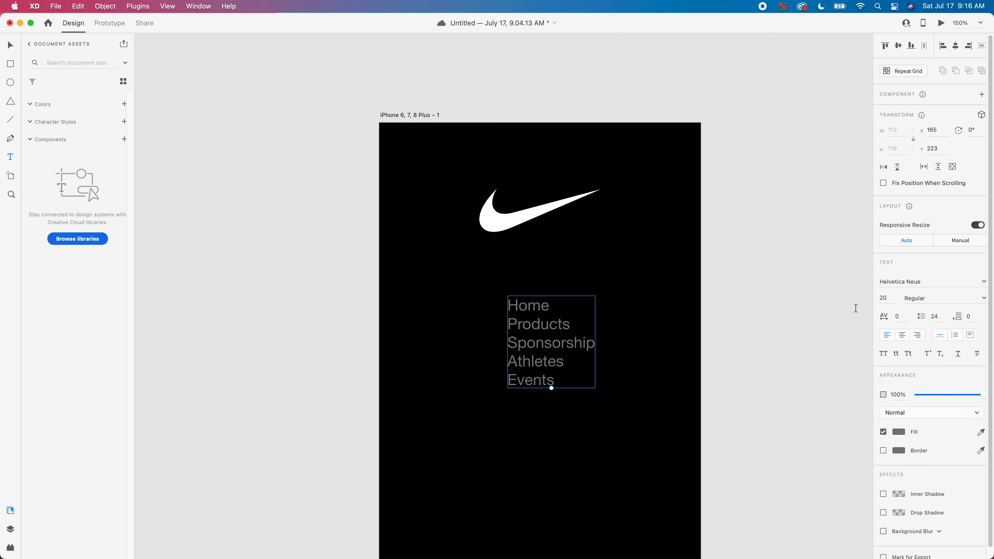
- Set the fill of the five-line menu text to white, #FFFFFF
left_click(898, 434)
left_click_drag(800, 429, 751, 362)
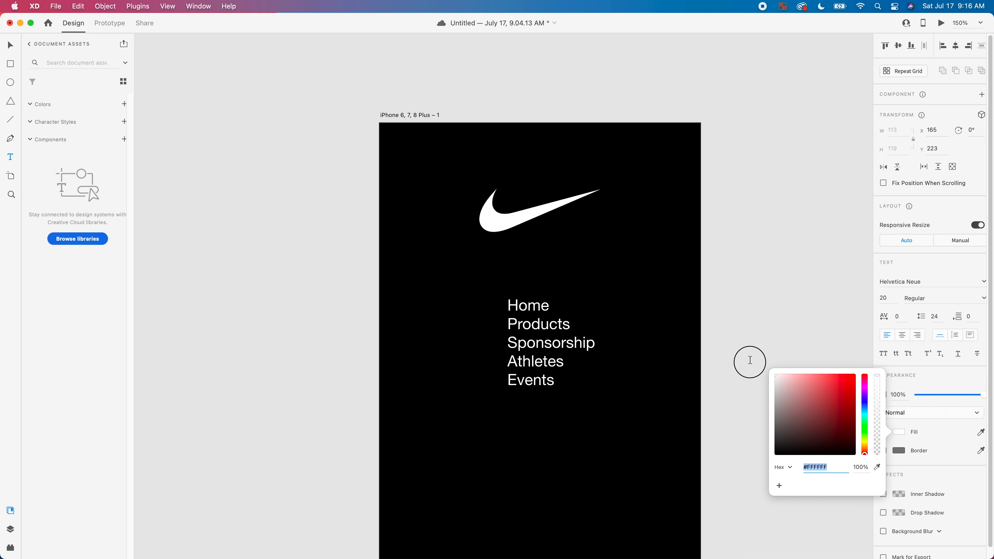
left_click(775, 328)
type("V")
left_click(540, 332)
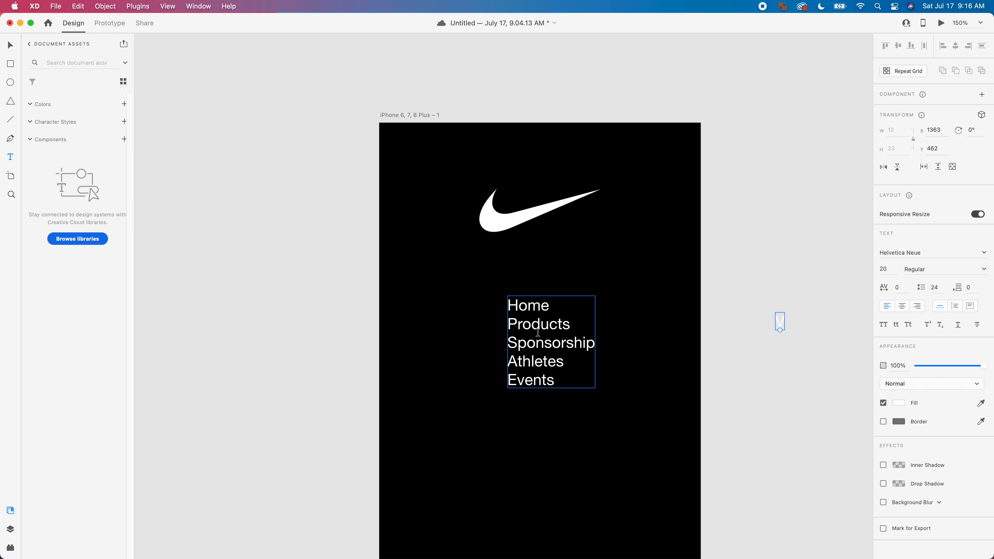
double_click(539, 333)
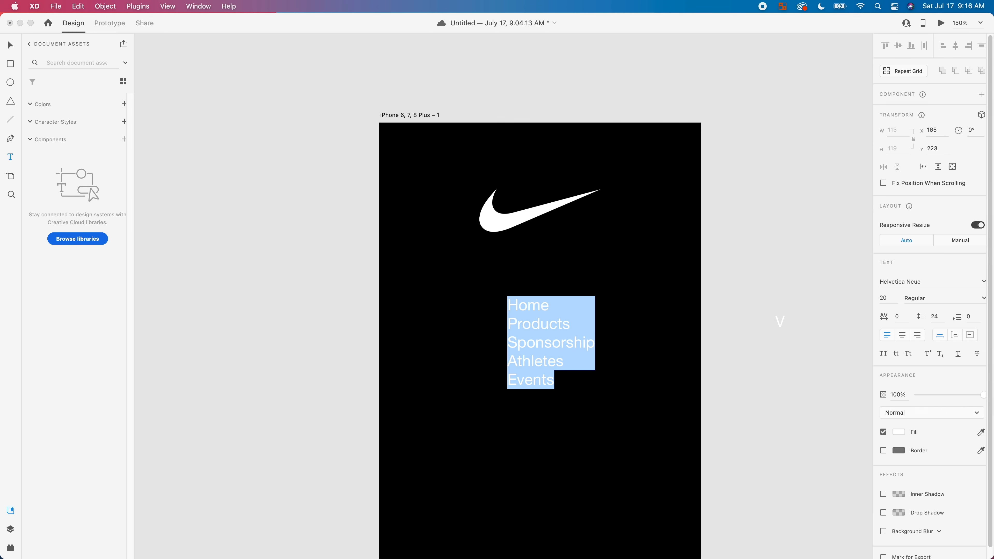
key("Escape")
left_click_drag(822, 303, 751, 355)
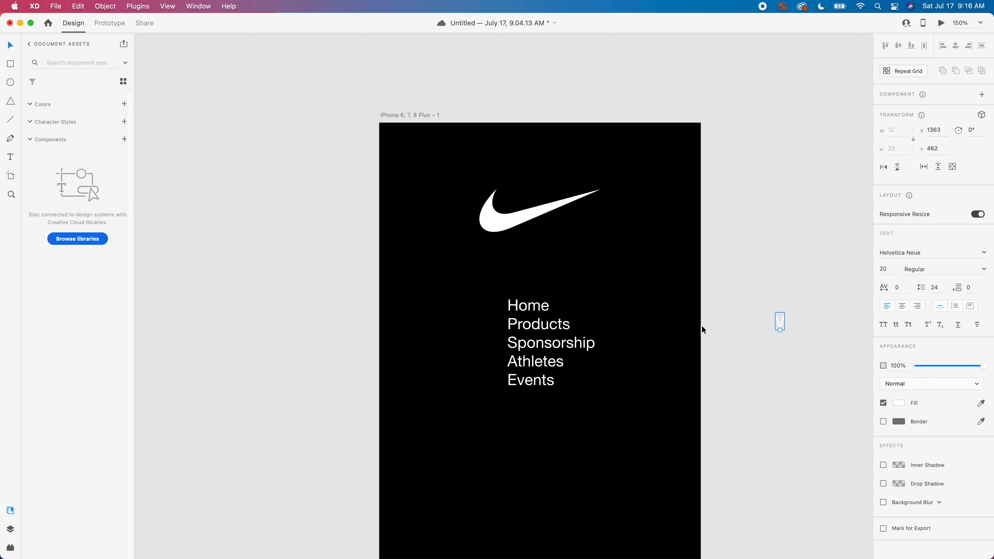
key("BackSpace")
- Increase the line spacing of the menu text to 46
left_click(586, 339)
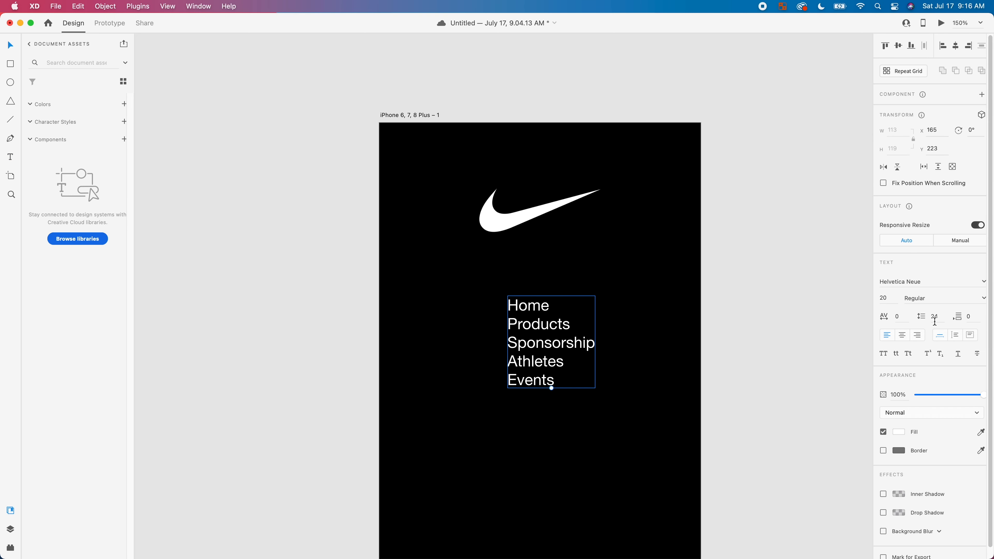
left_click(934, 318)
key("Up")
key("Up")
key("Up")
key("Up")
key("Up")
key("Up")
key("Up")
key("Up")
key("Up")
key("Up")
key("Up")
key("Up")
key("Up")
key("Up")
key("Up")
key("Up")
key("Up")
key("Up")
key("Up")
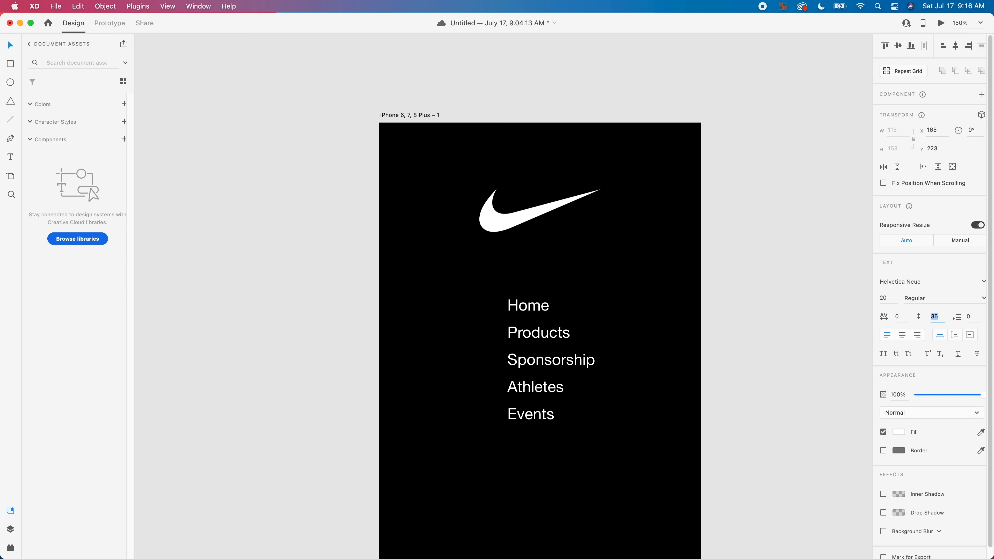
key("Up")
key("Up")
key("Up")
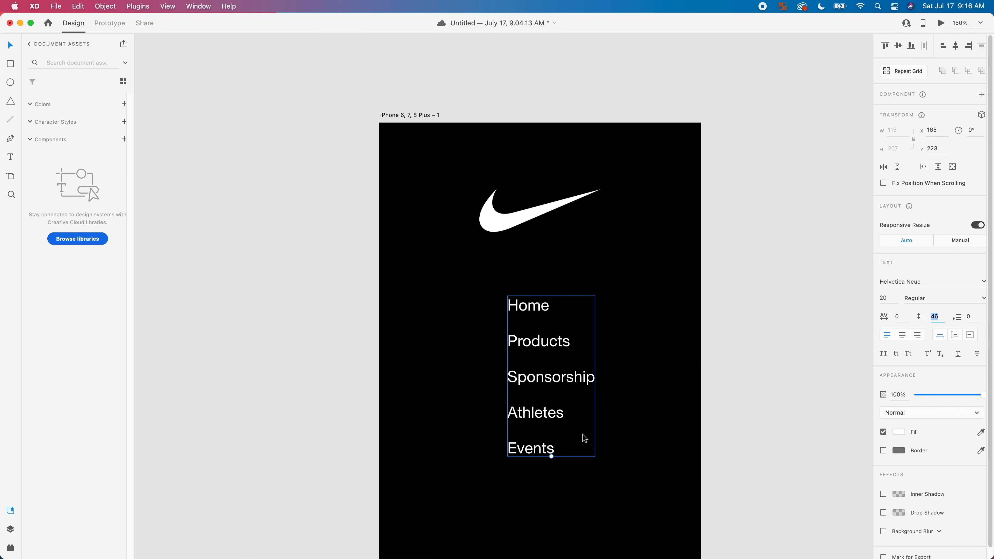
- Move the menu text block to the artboard's horizontal centre at X 151 and centre-align its lines
left_click_drag(560, 385, 522, 381)
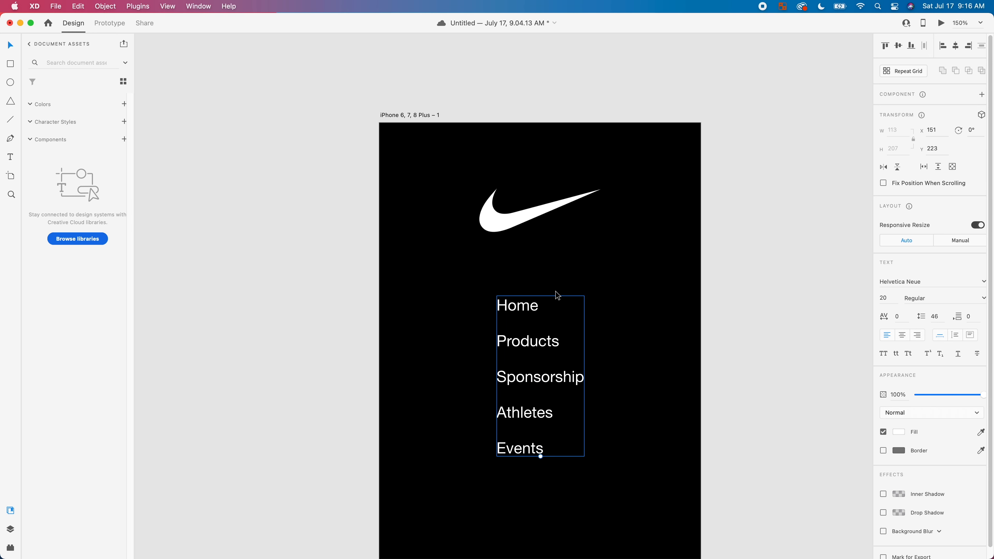
left_click(904, 336)
left_click(437, 346)
left_click(532, 336)
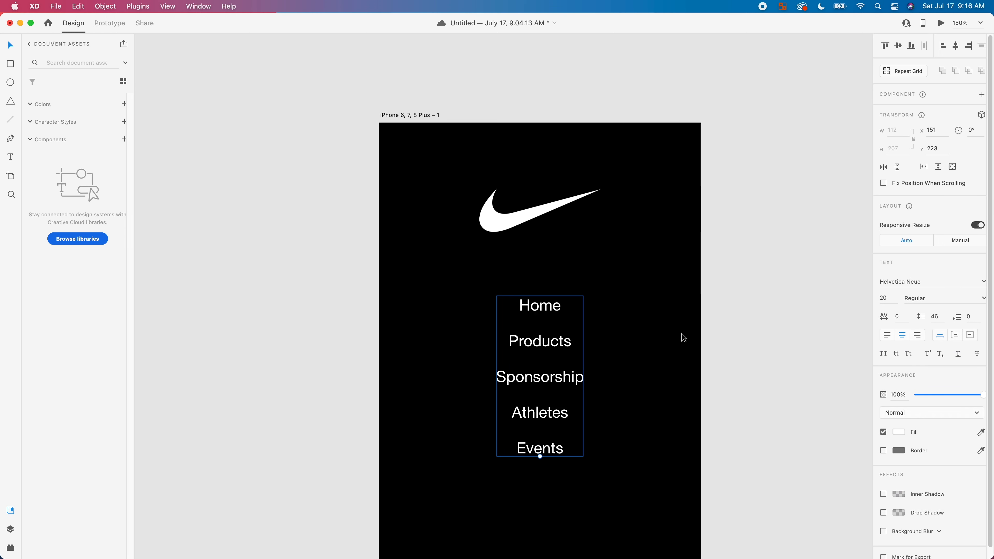
left_click(741, 339)
- Increase the font size of the five-line menu text to 25
key("cmd+minus")
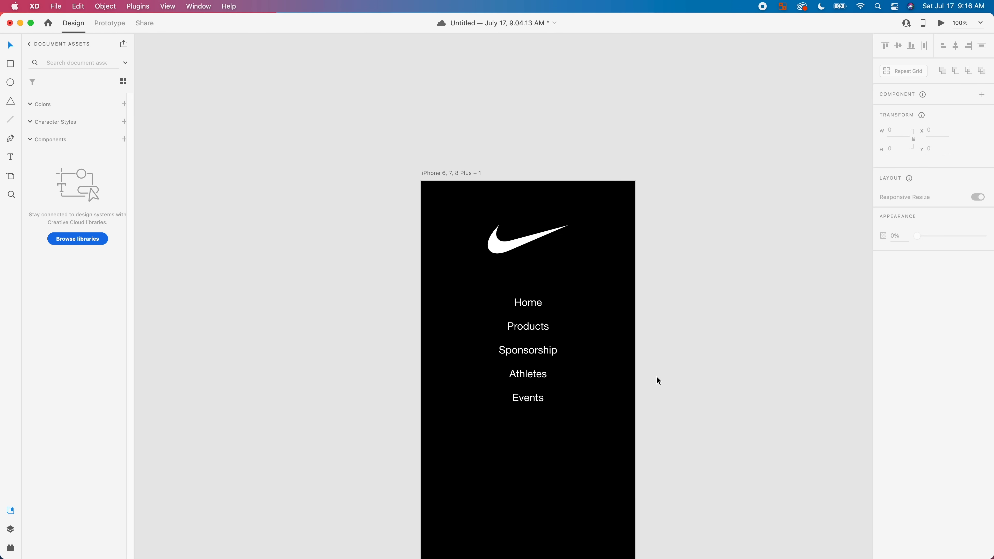
scroll(602, 377, "down", 2)
left_click(512, 335)
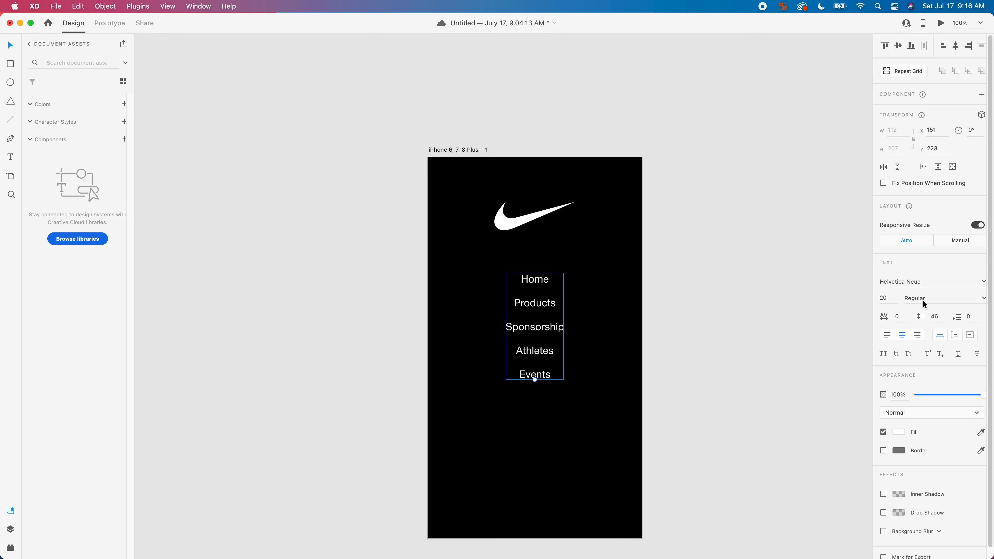
left_click(881, 300)
key("Up")
key("Up")
key("Up")
key("Up")
key("Up")
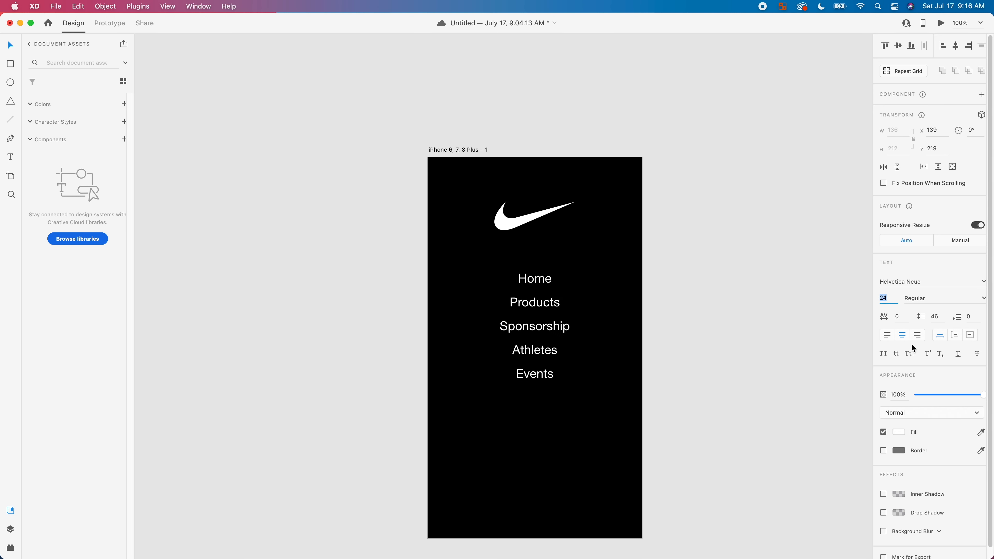
- Increase the line spacing of the menu text to 52
left_click(939, 316)
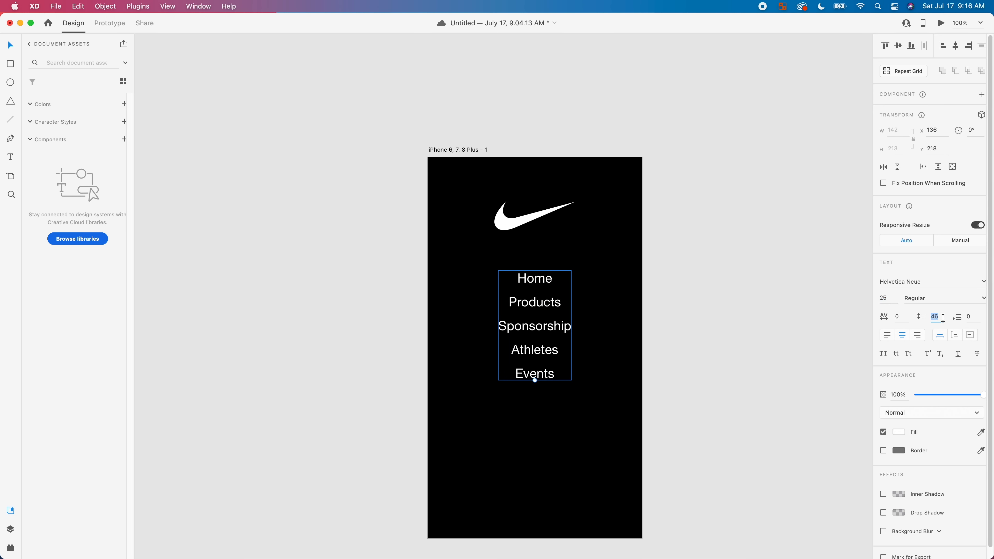
key("Up")
key("Up")
key("Up")
key("Up")
key("Up")
key("Up")
left_click(511, 494)
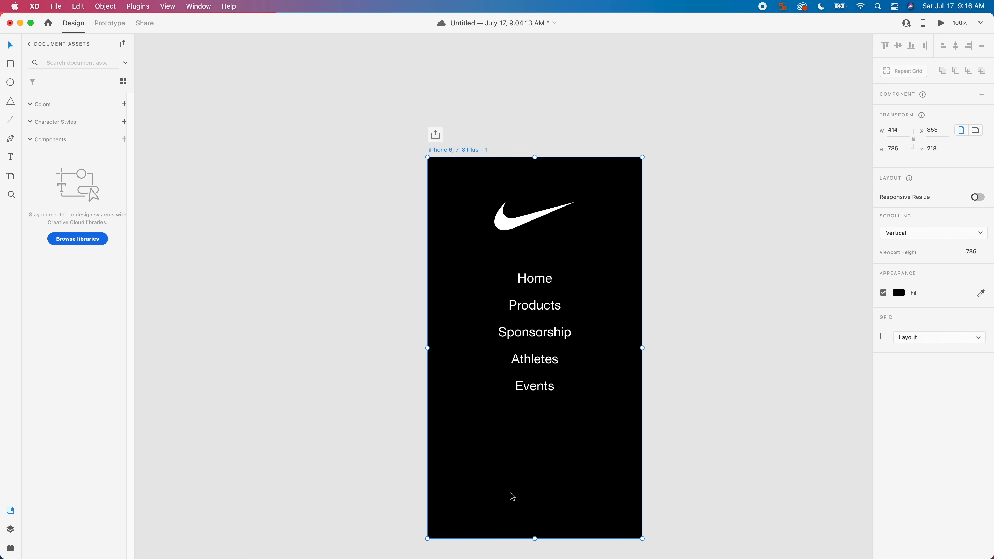
left_click(692, 436)
- Enlarge the Nike logo to about 205 by 111 and re-centre it on the artboard at about X 105, Y 65
left_click(527, 232)
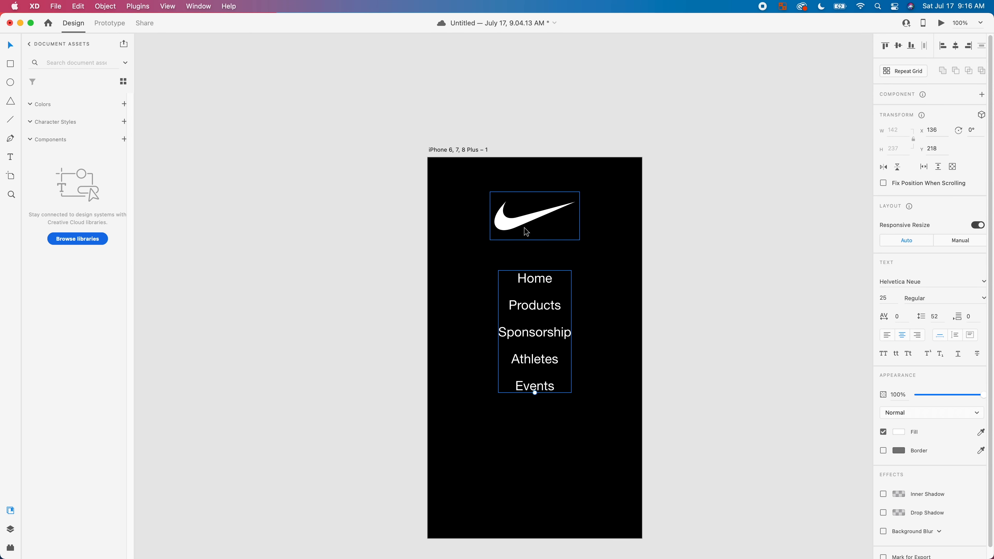
left_click_drag(580, 240, 596, 249)
left_click_drag(524, 229, 514, 227)
- Move the menu text block down to about Y 250 and set its font size to 23
left_click(514, 333)
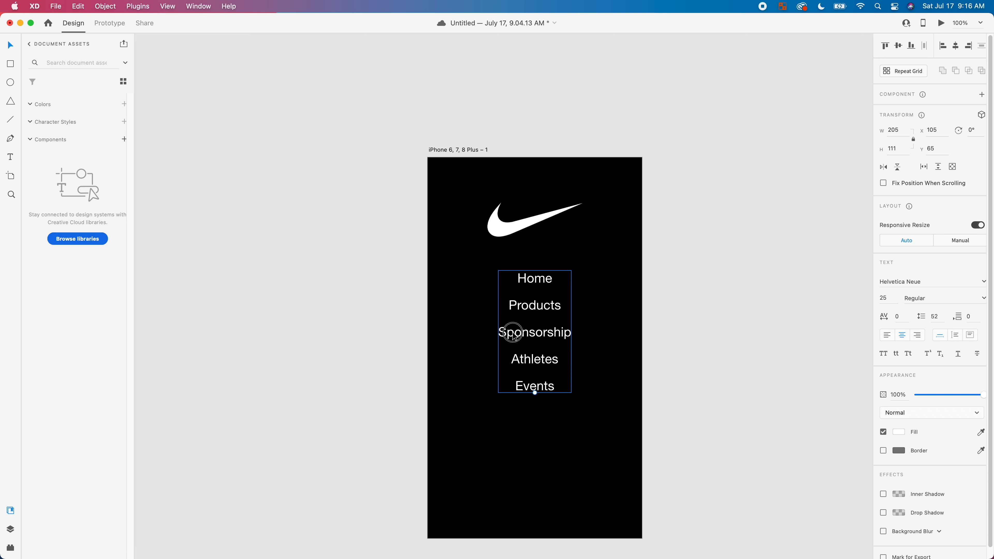
left_click_drag(539, 295, 538, 319)
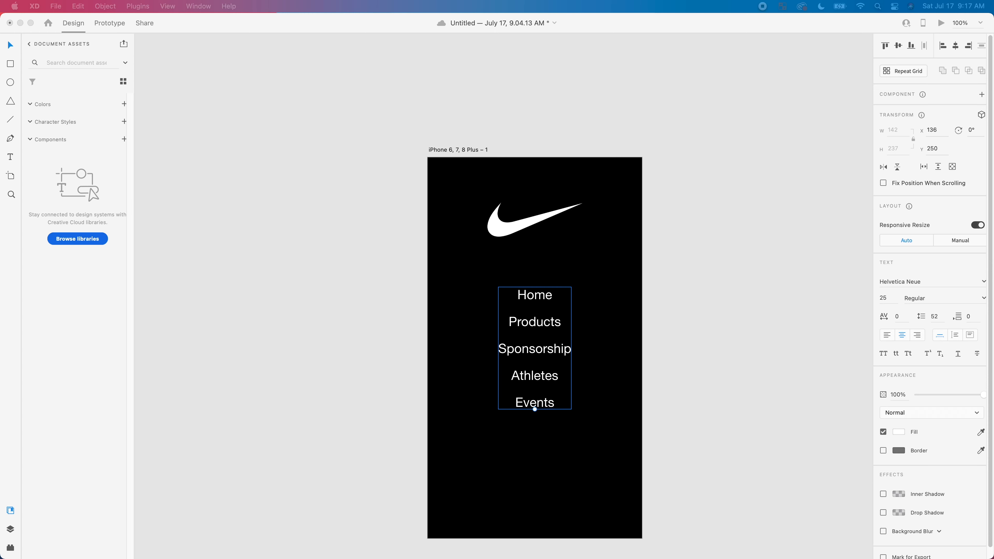
left_click(523, 402)
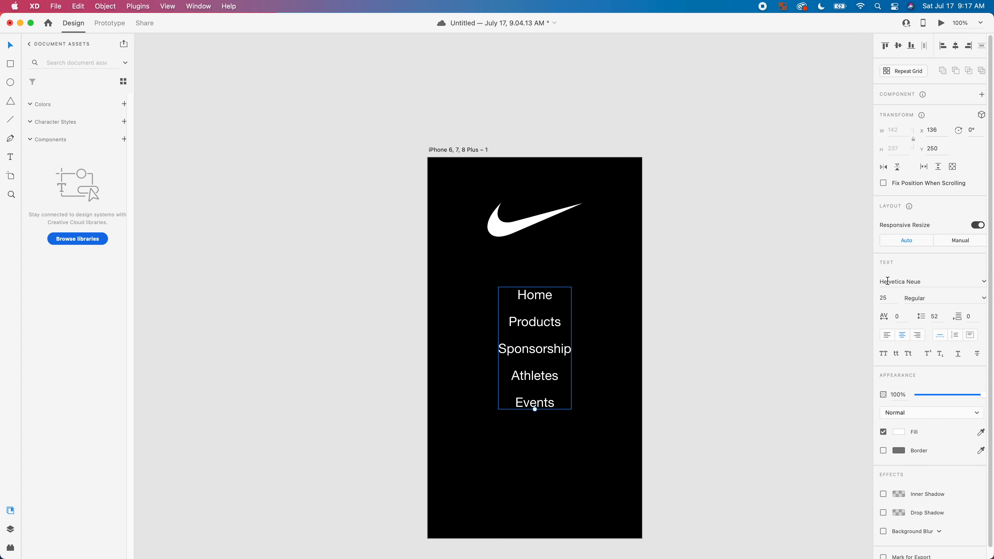
left_click(886, 298)
type("22")
key("Return")
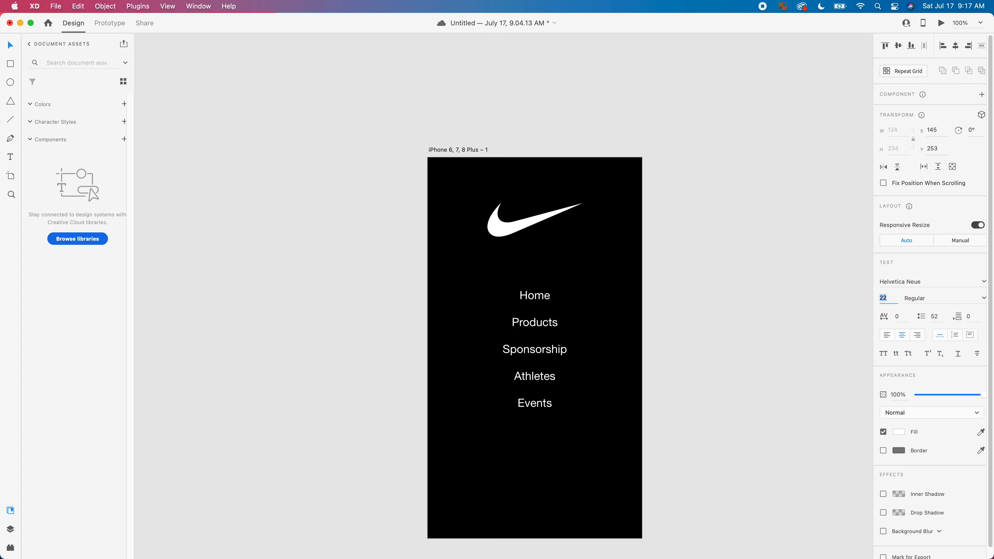
left_click(599, 187)
left_click(526, 217)
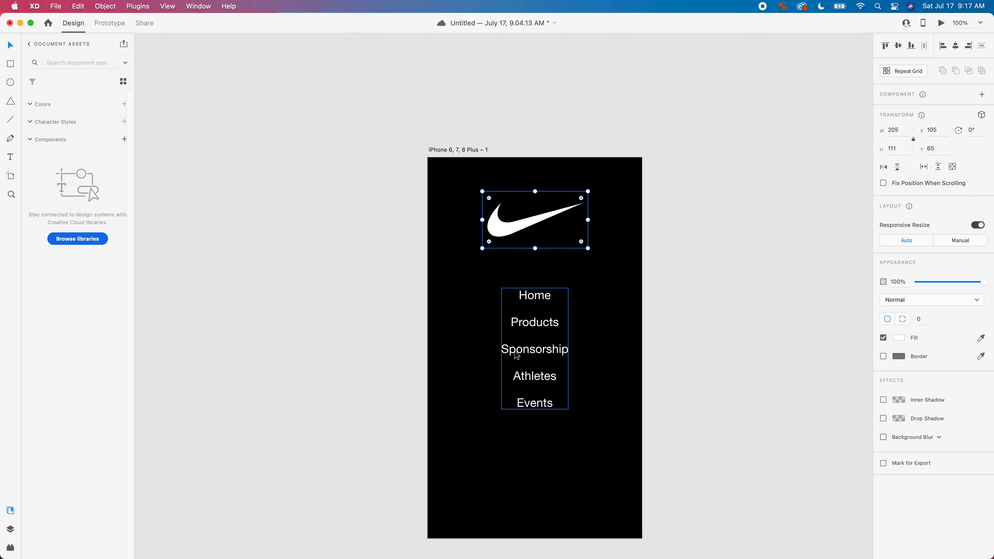
left_click(515, 354)
left_click(649, 374)
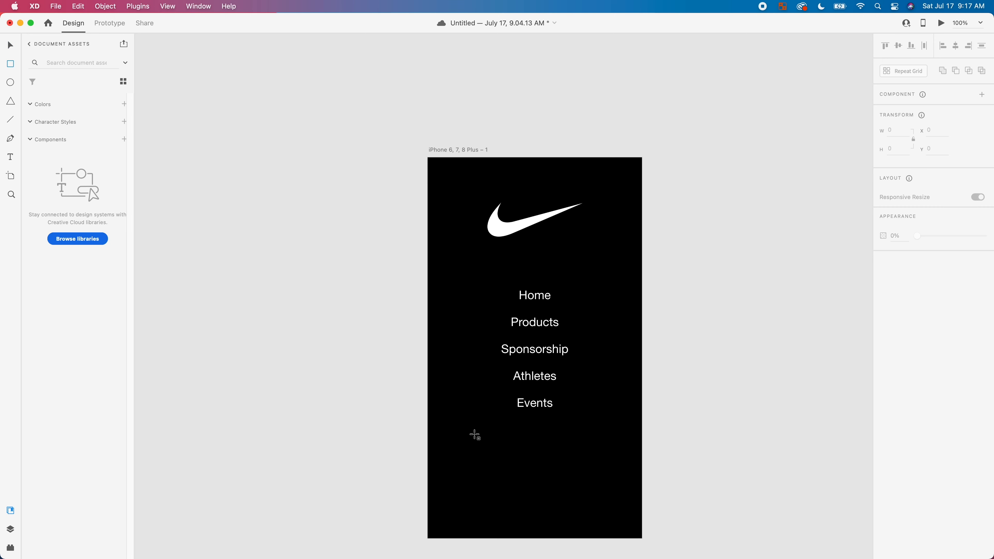
- Draw a borderless white rectangle about 232 by 59 below the menu text, horizontally centred at X 91
mouse_move(474, 434)
left_mouse_down()
mouse_move(641, 470)
mouse_move(592, 477)
mouse_move(594, 464)
left_mouse_up()
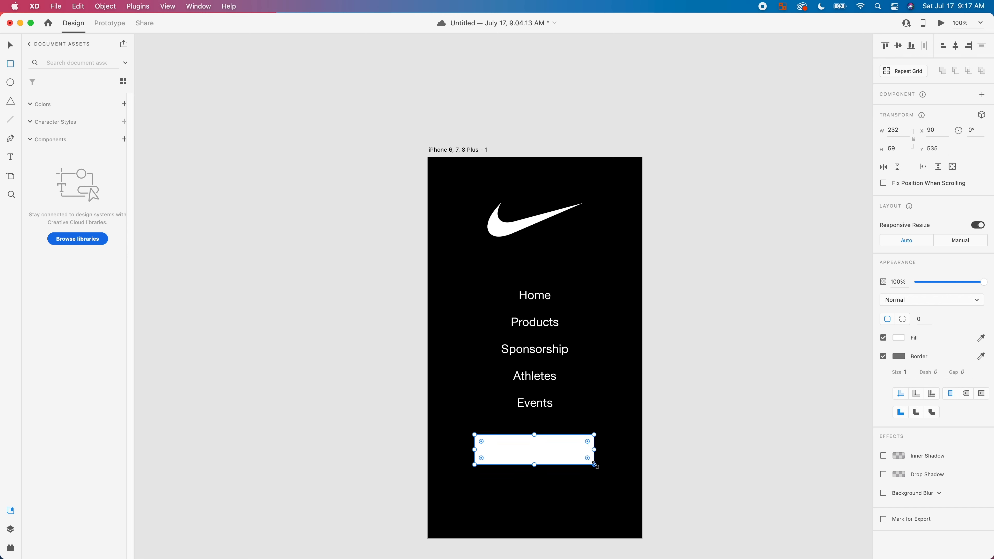
left_click(883, 356)
key("Right")
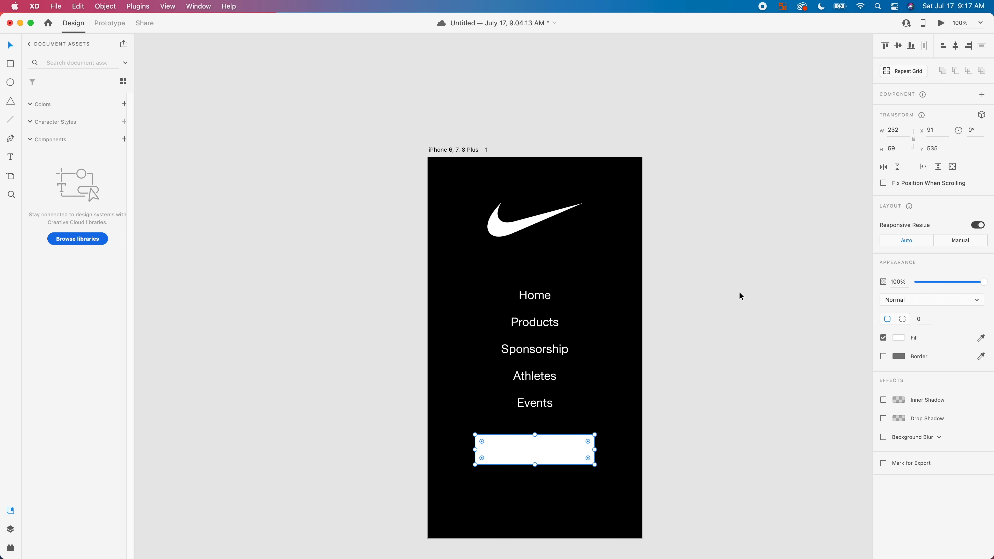
- Round the white rectangle's corners to a radius of 30 to form a pill-shaped button
left_click_drag(563, 459, 540, 454)
left_click(706, 433)
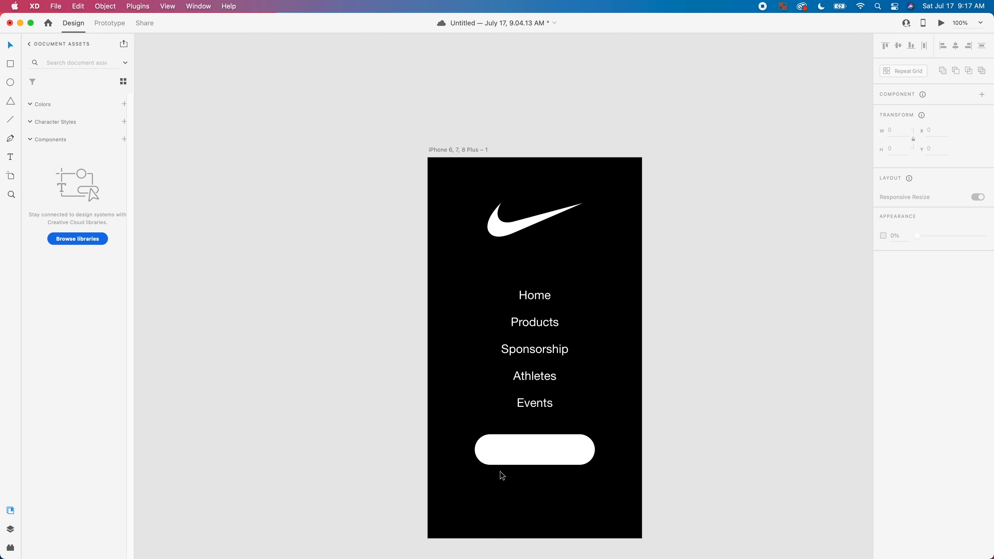
left_click(553, 450)
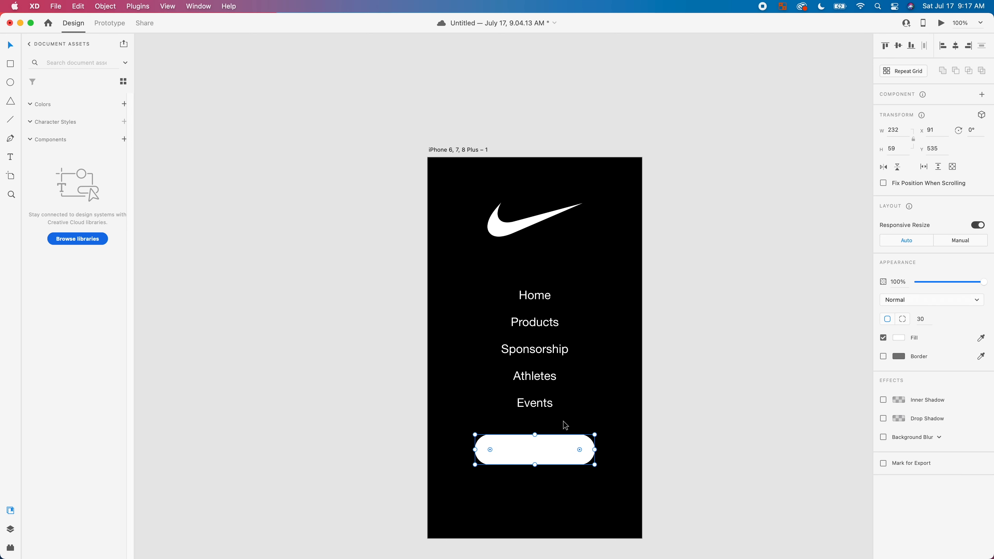
- Duplicate the menu text, replace the copy's wording with "New Arrivals" and centre it on the pill button
left_click(555, 343)
left_click_drag(528, 351, 198, 380, "alt")
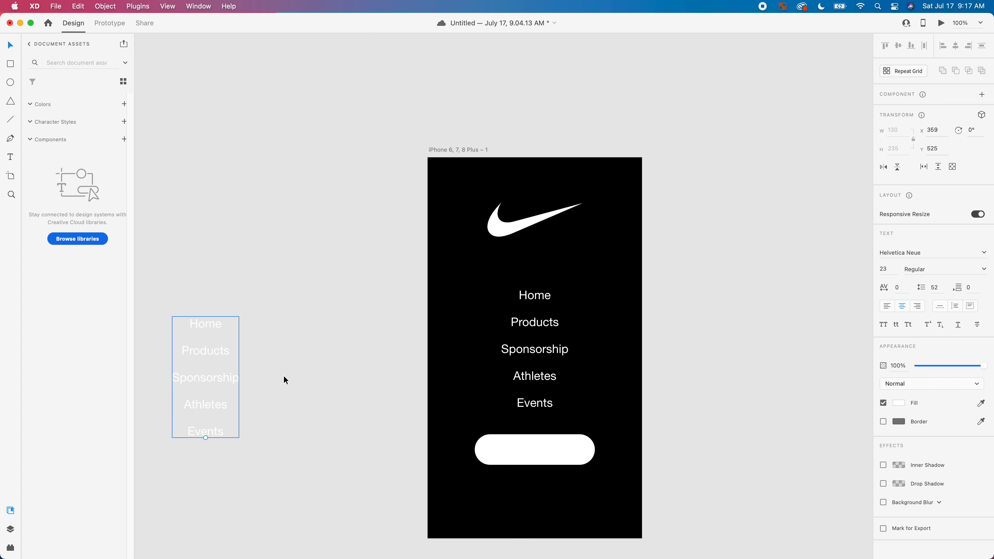
double_click(198, 380)
key("super+a")
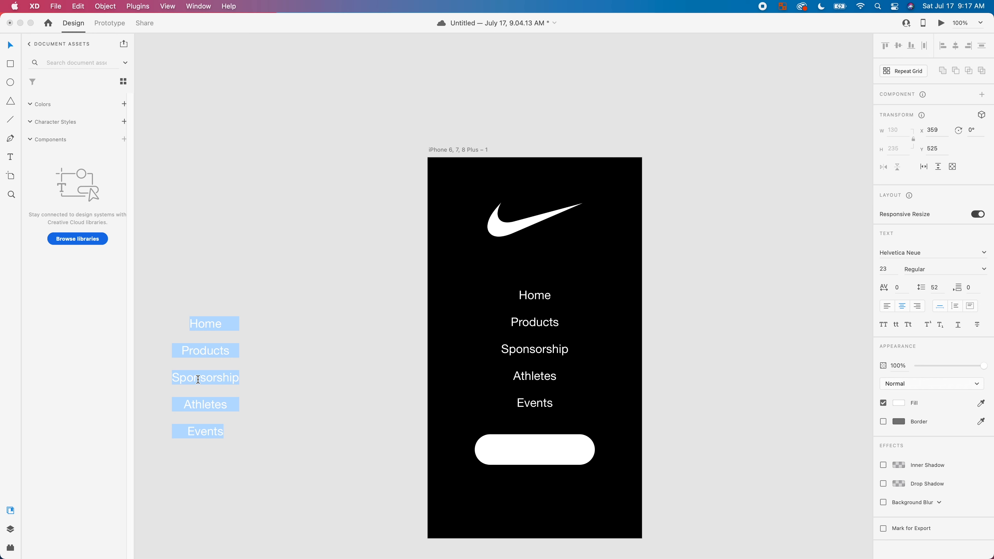
type("Whats")
key("super+a")
type("New A")
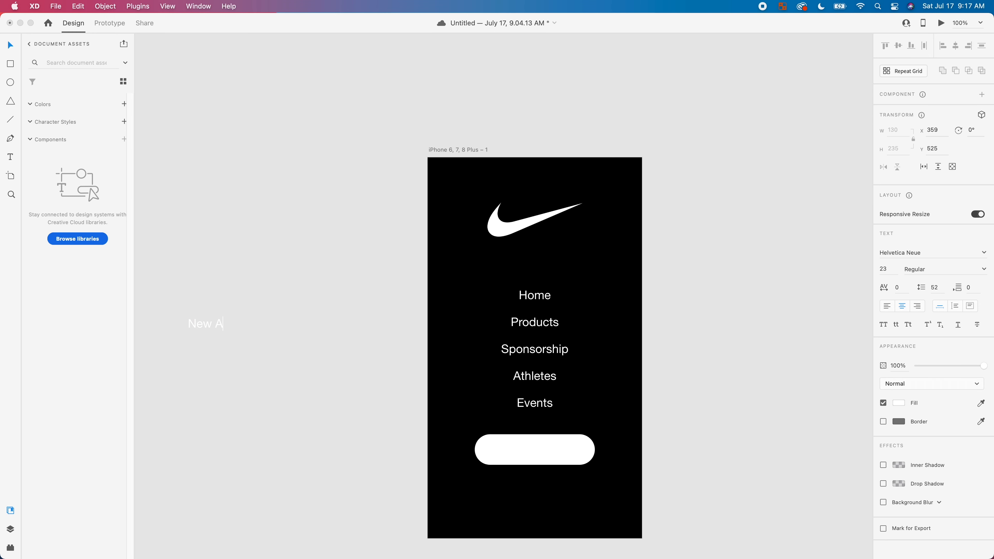
type("rrivals")
left_click_drag(202, 327, 546, 451)
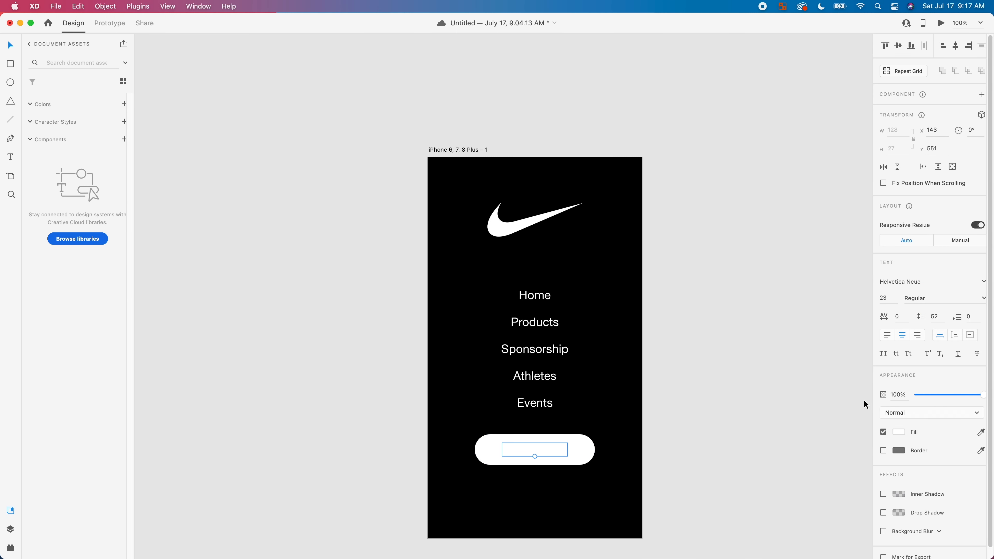
- Change the pill button's fill to a light green, about #AEFF83
left_click(578, 454)
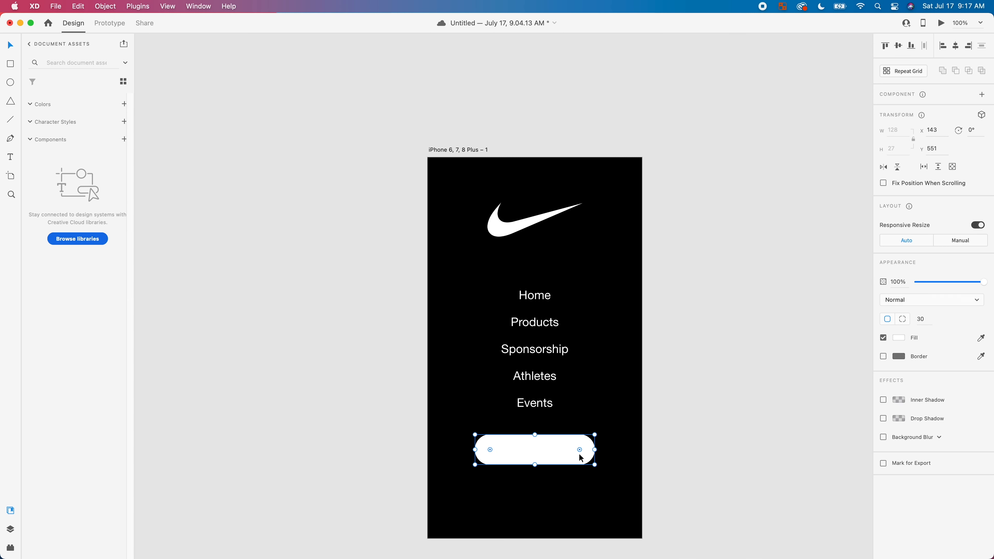
left_click(898, 338)
left_click_drag(841, 324, 857, 343)
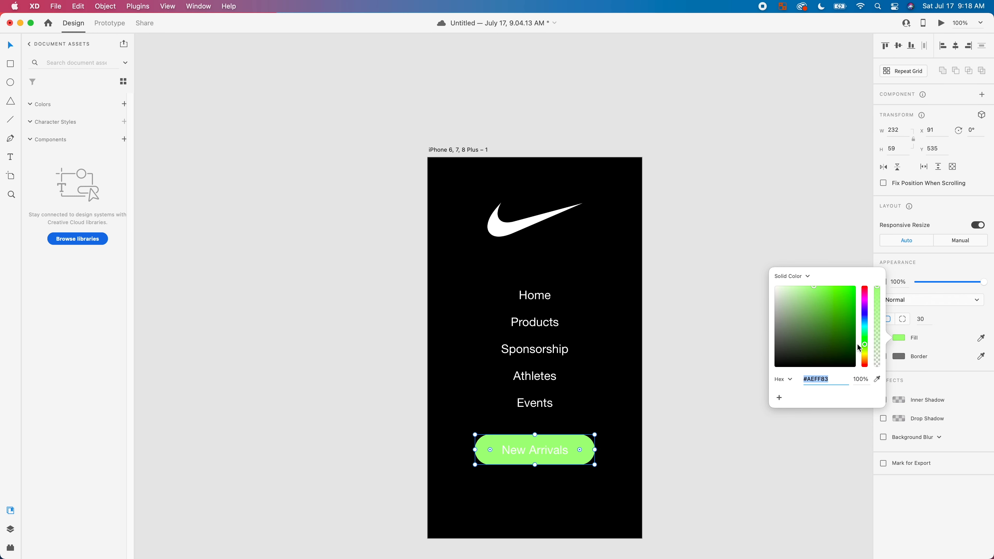
- Make the New Arrivals label bold and change its fill to black
left_click(545, 453)
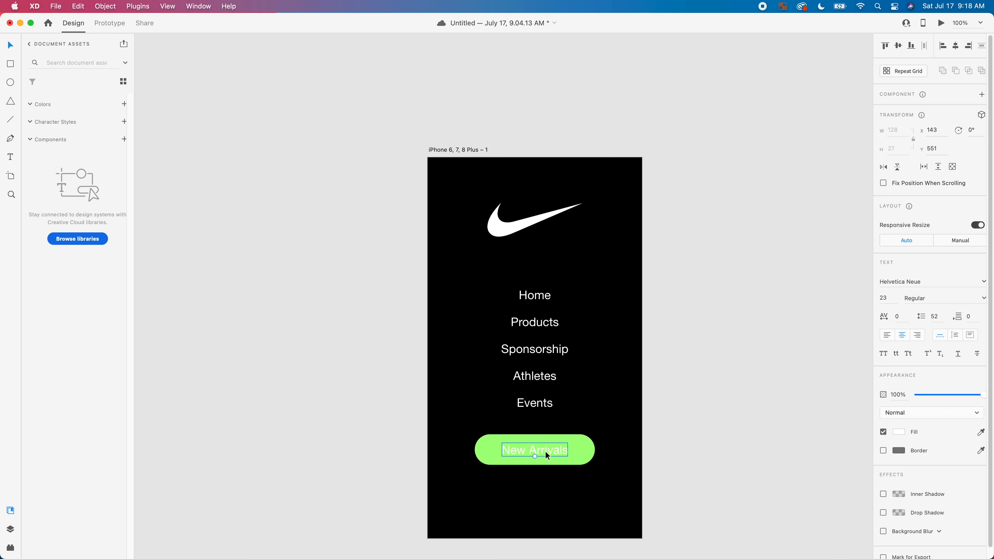
key("super+b")
left_click(899, 433)
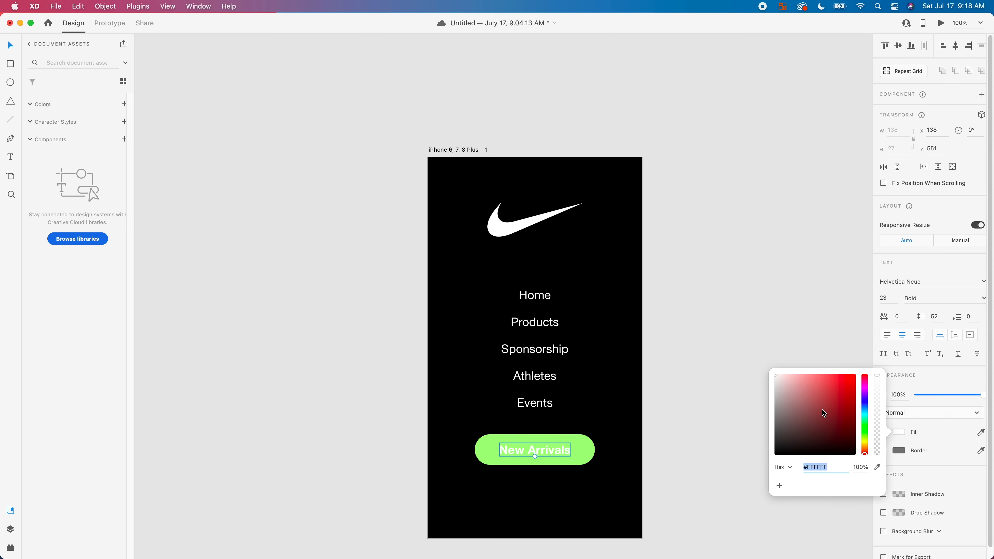
left_click(710, 513)
left_click_drag(779, 422, 489, 556)
- Group the New Arrivals label with its button, and widen and lower the group to about 288 by 59 at X 63, Y 563
key("super+g")
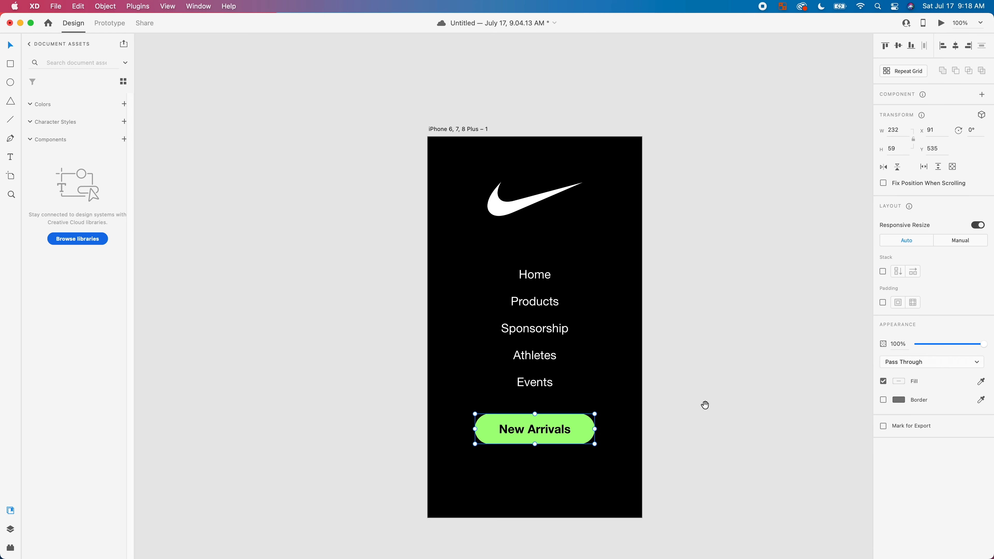
scroll(704, 404, "down", 2)
scroll(703, 403, "left", 2)
left_click_drag(568, 413, 591, 429)
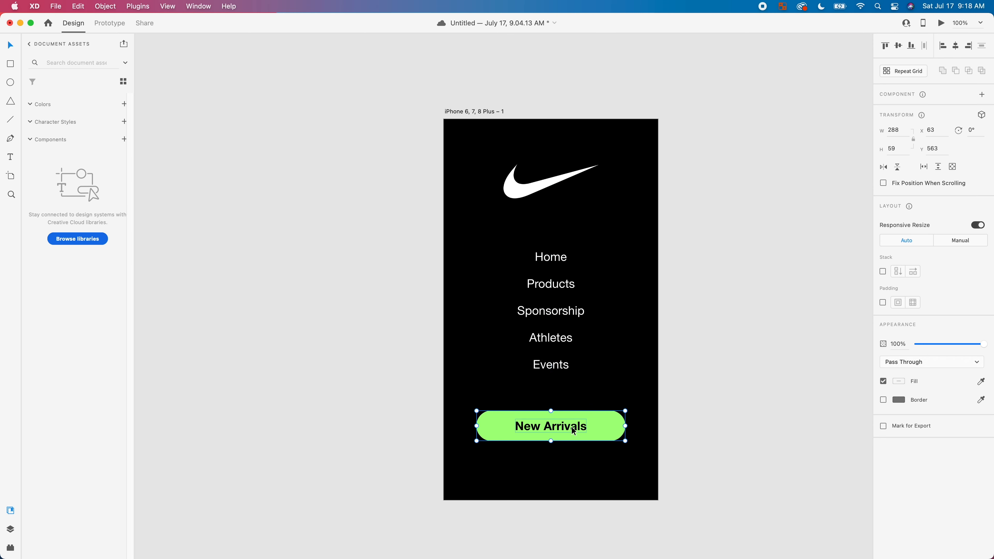
- Try uppercase on the New Arrivals label and revert it to its original case
double_click(553, 426)
left_click(884, 343)
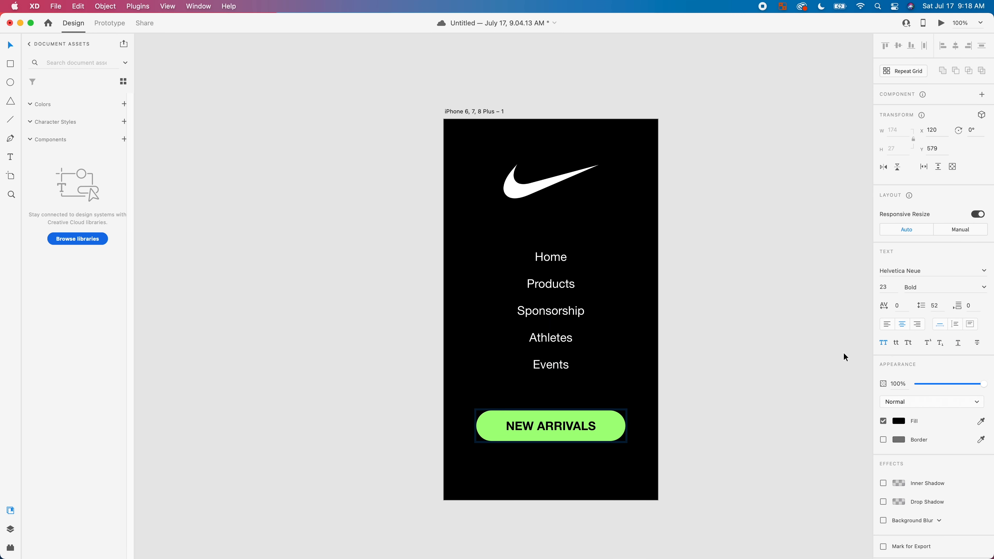
left_click(884, 343)
left_click(795, 365)
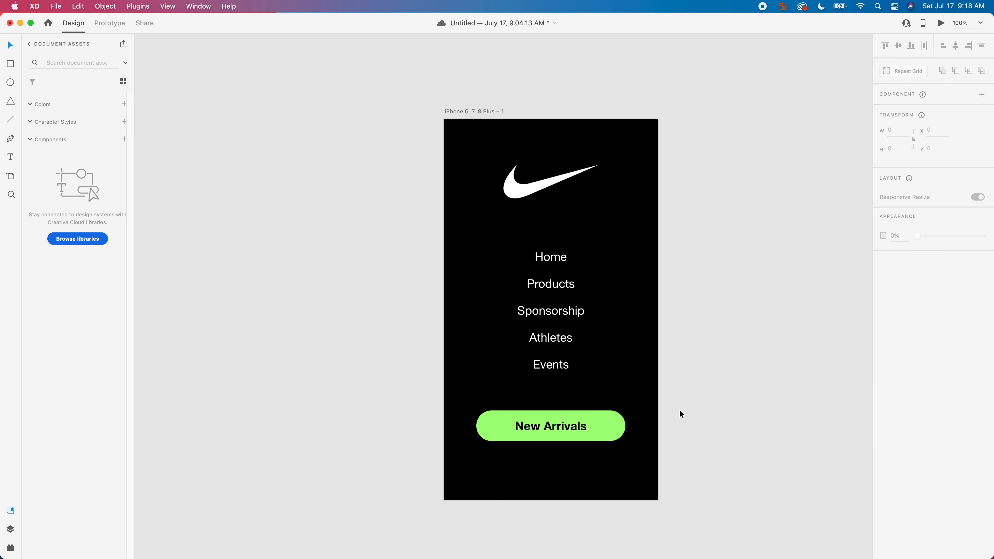
- Reduce the font size of the New Arrivals label slightly inside the button group
left_click(554, 433)
double_click(555, 434)
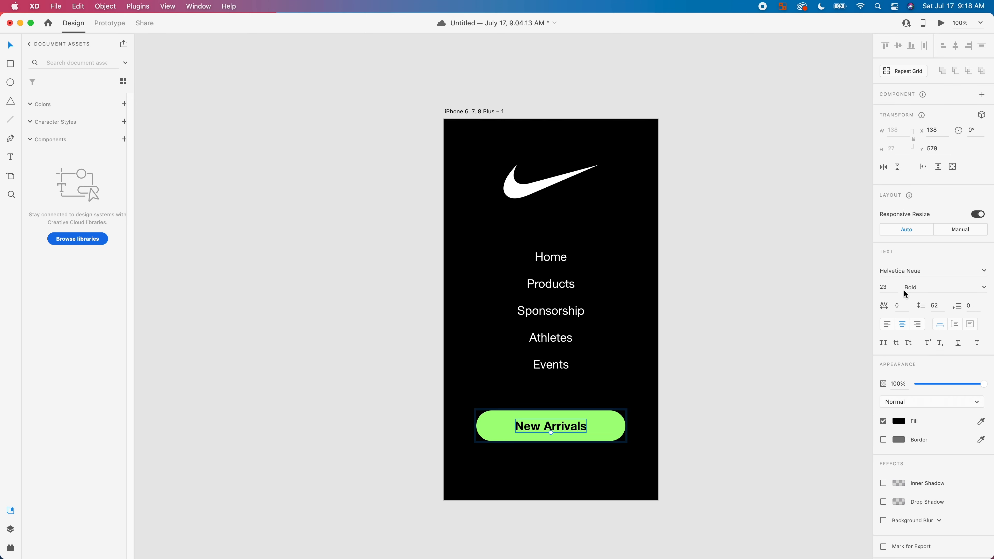
left_click(789, 368)
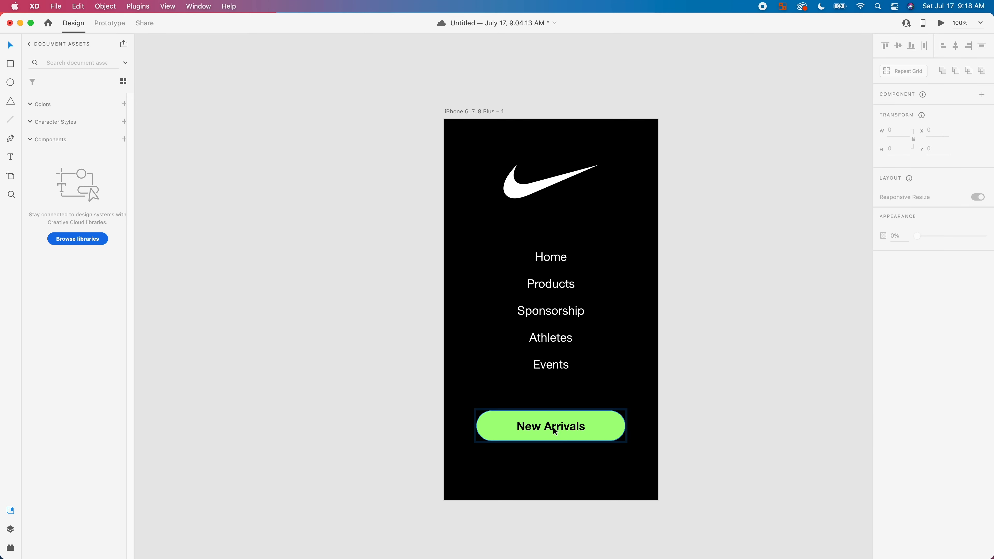
left_click(731, 408)
left_click(596, 412)
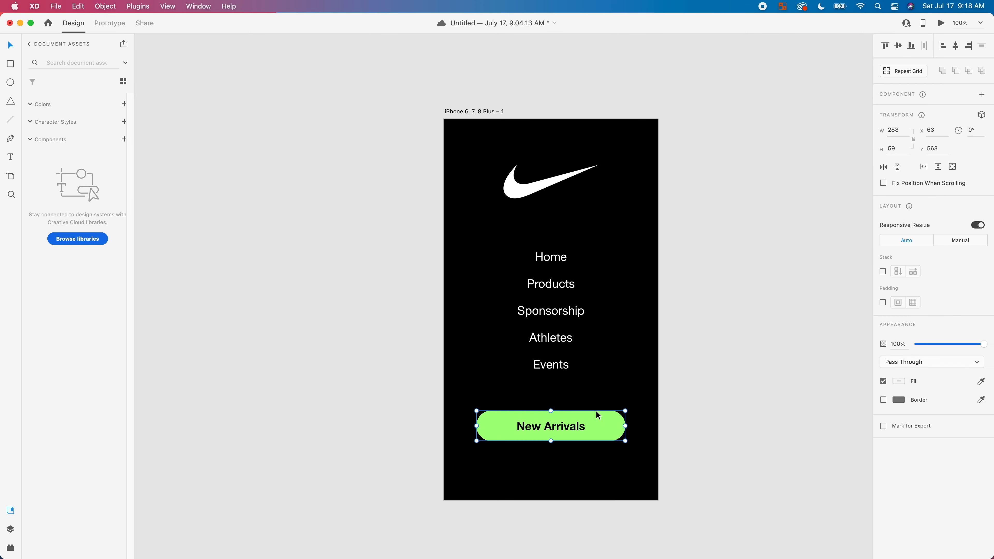
left_click(738, 270)
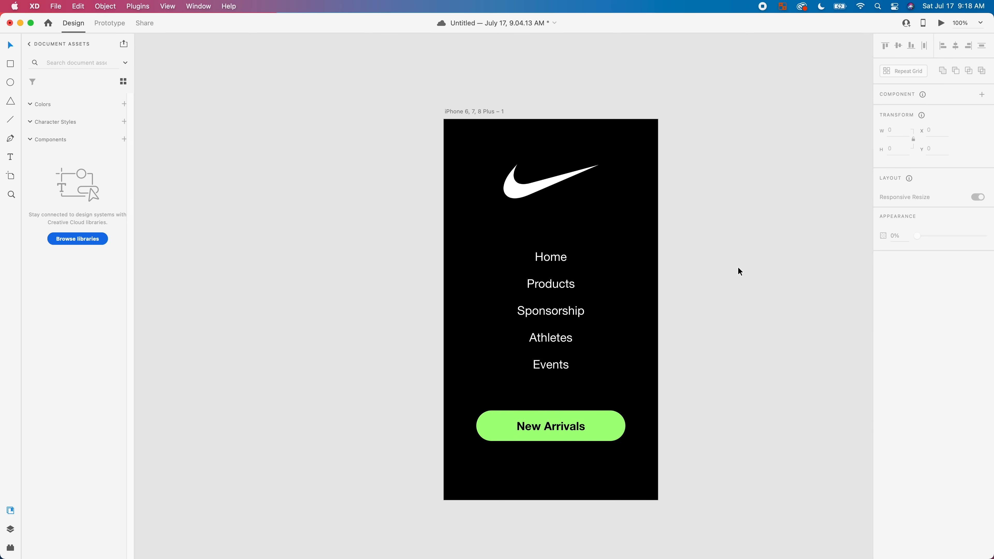
left_click(543, 290)
left_click(637, 275)
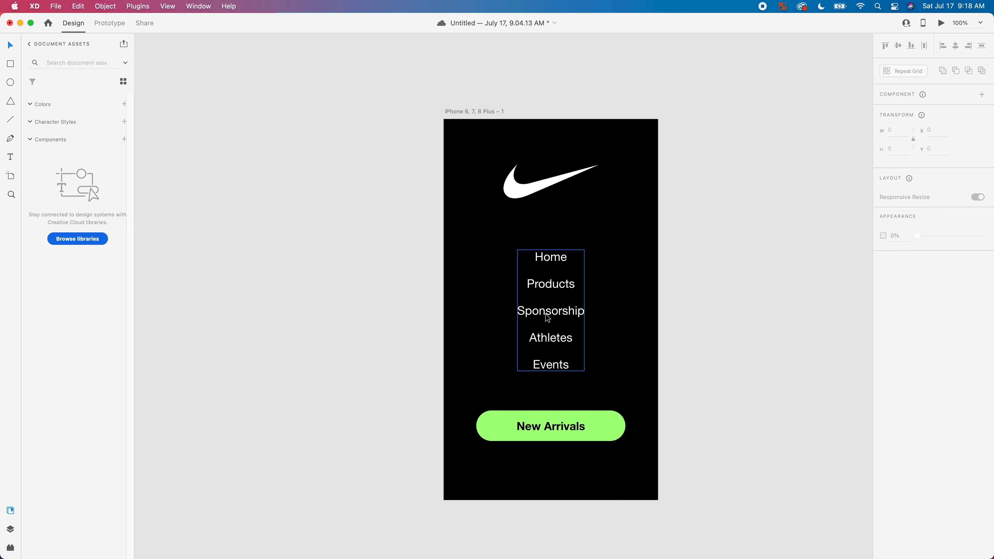
- Set the font size of the menu text above the green button to 25
left_click(556, 299)
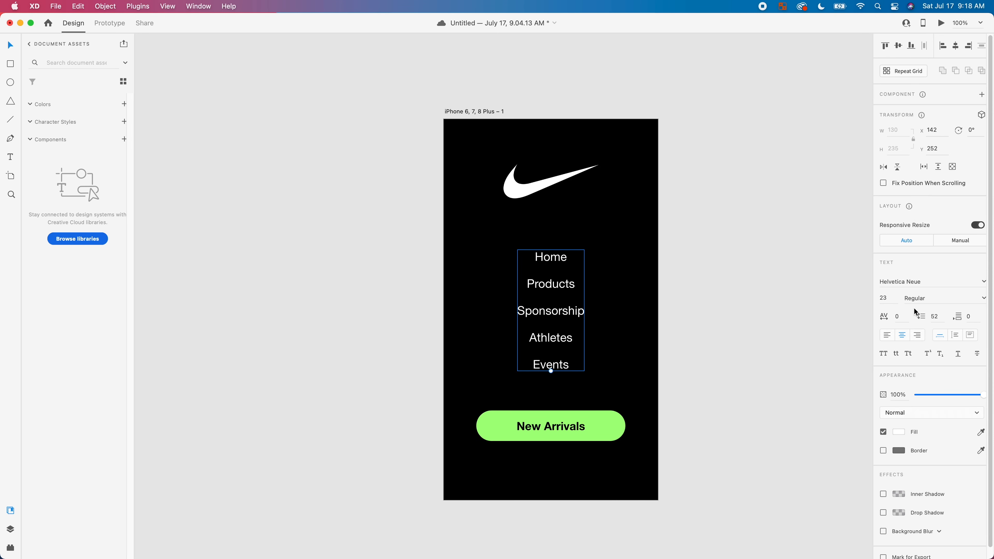
key("Up")
key("Up")
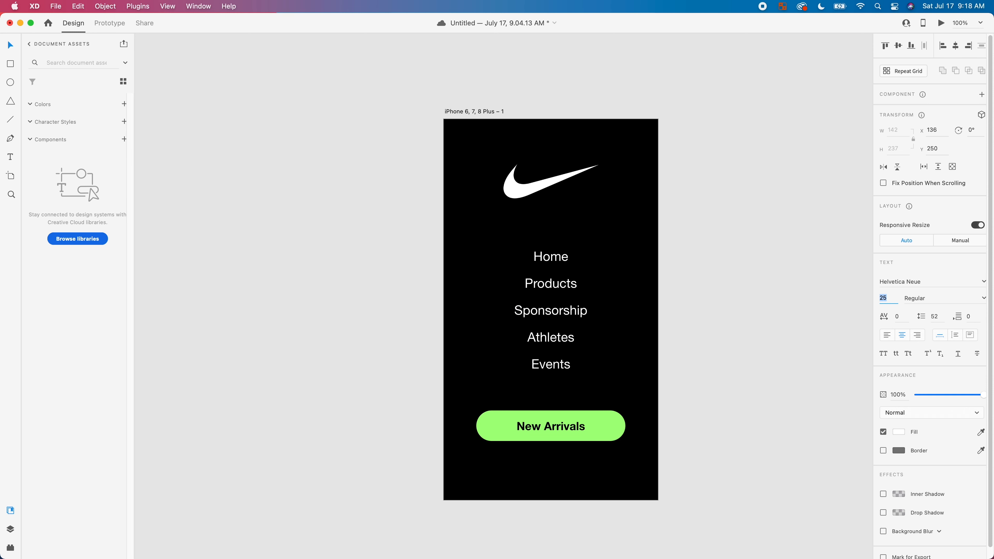
- Reduce the font size of the menu text to 23
key("Down")
key("Down")
left_click(791, 316)
left_click(790, 314)
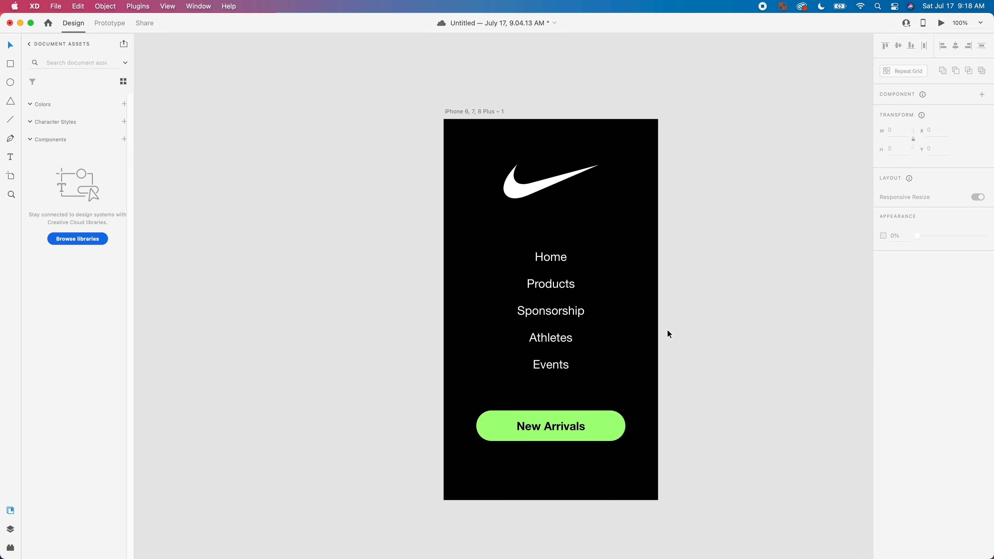
left_click(581, 334)
left_click(723, 309)
- Draw an unfilled rectangle frame of about 384 by 710 just inside the artboard edges and centre it on the artboard
left_click(11, 65)
left_click_drag(452, 126, 649, 489)
key("v")
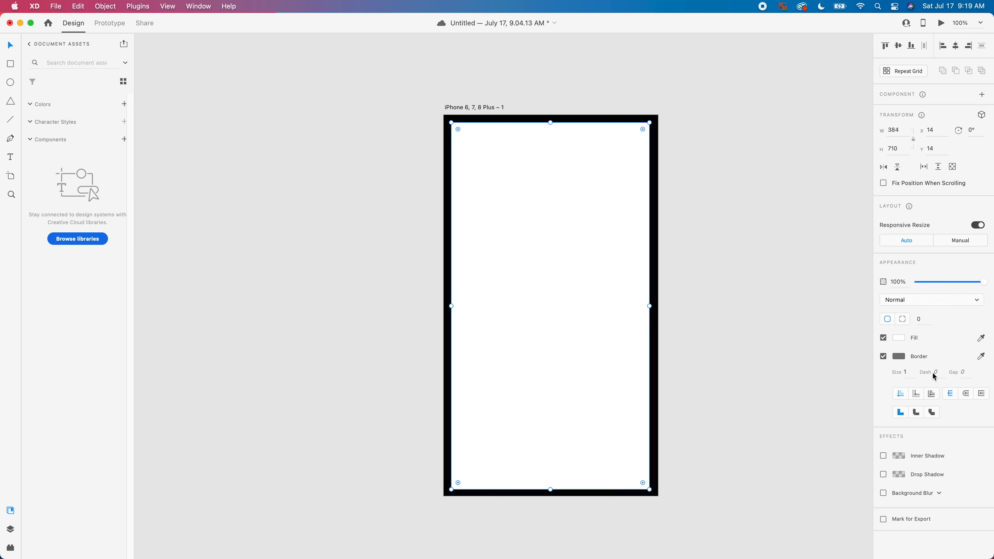
left_click(883, 338)
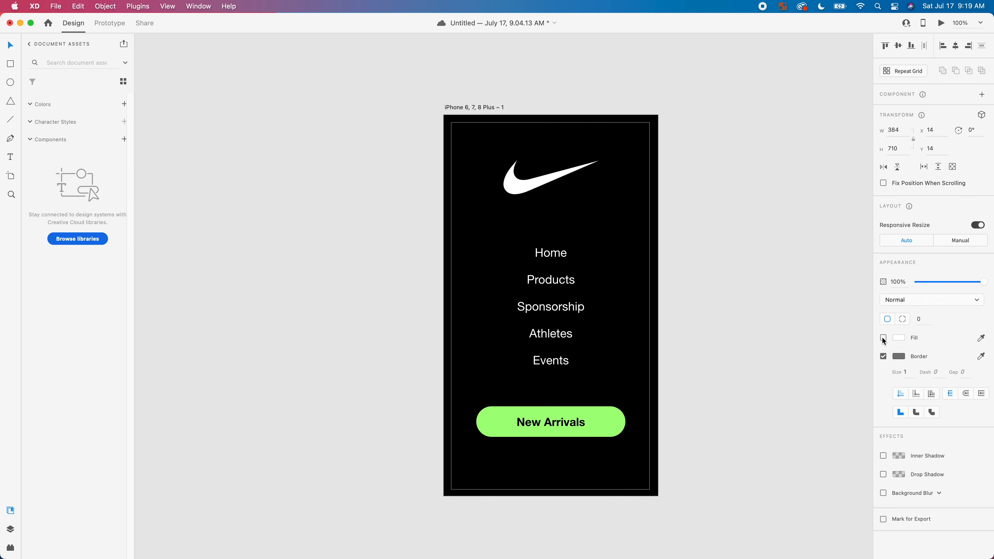
left_click(955, 46)
left_click(899, 46)
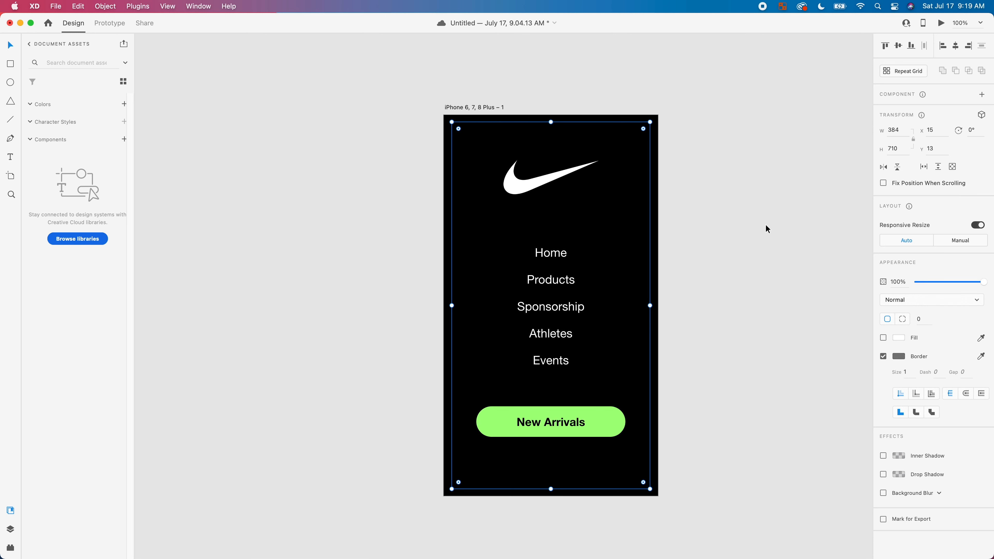
- Set the border colour of the frame rectangle to white
left_click(899, 356)
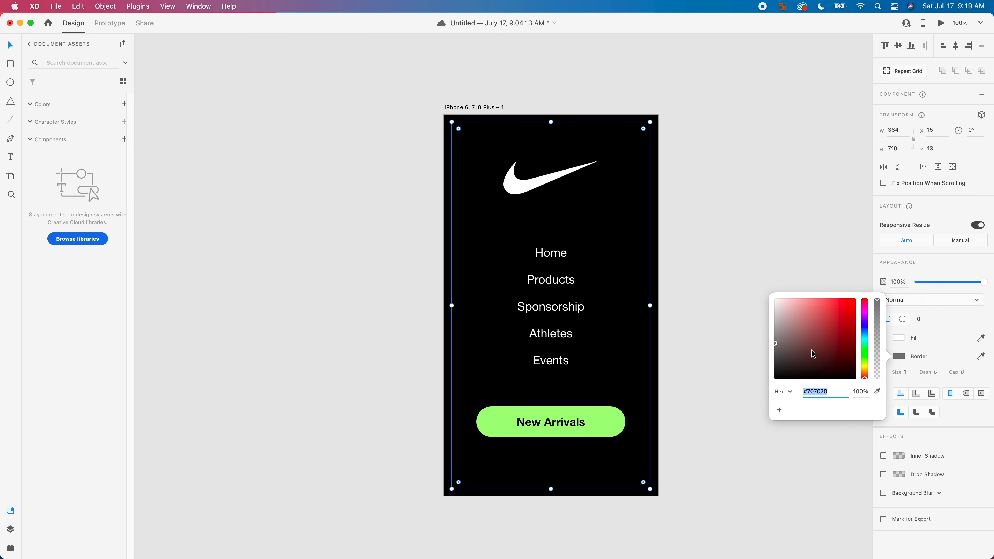
left_click_drag(814, 354, 639, 341)
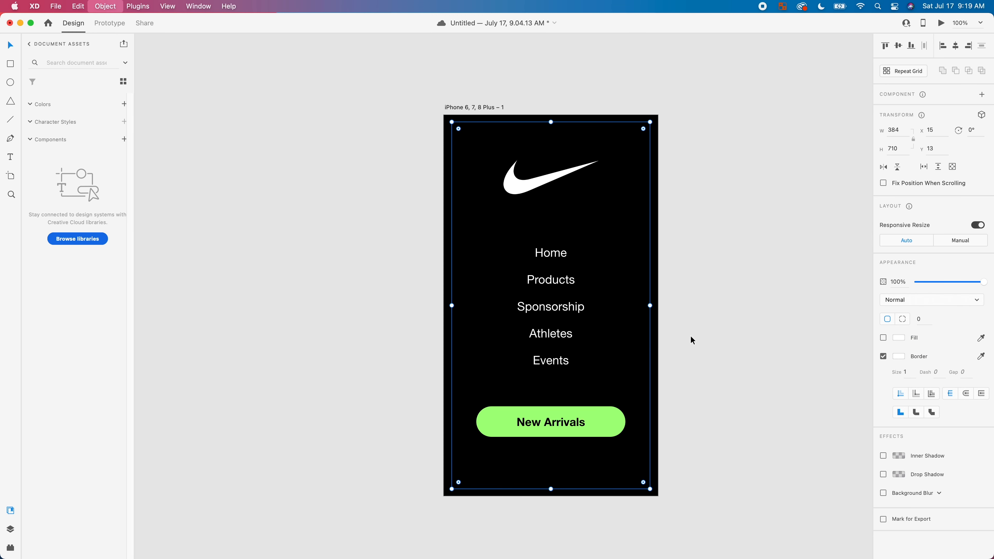
left_click(750, 333)
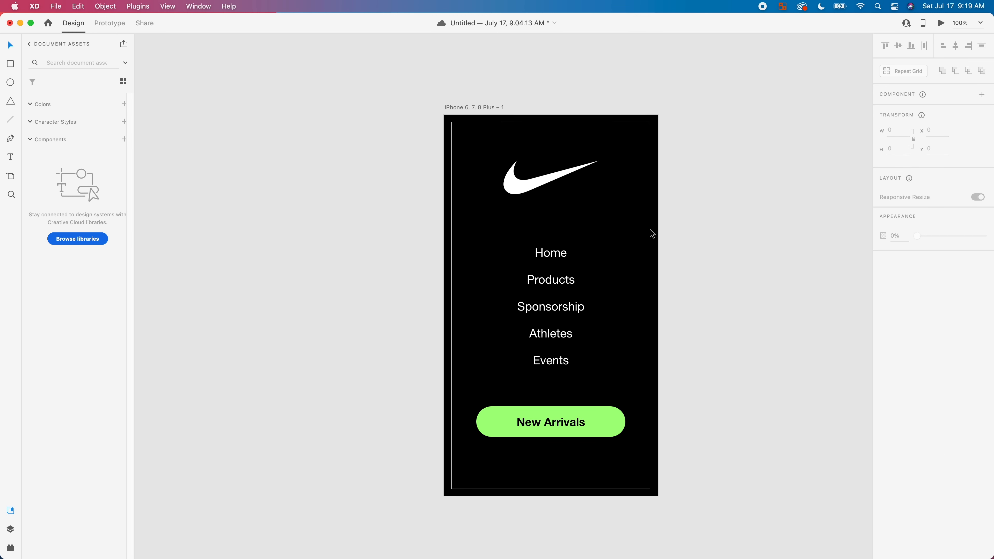
- Try a grey fill on the frame rectangle and turn the fill off again
left_click(651, 236)
left_click(717, 248)
left_click_drag(718, 205, 589, 195)
left_click_drag(817, 241, 612, 301)
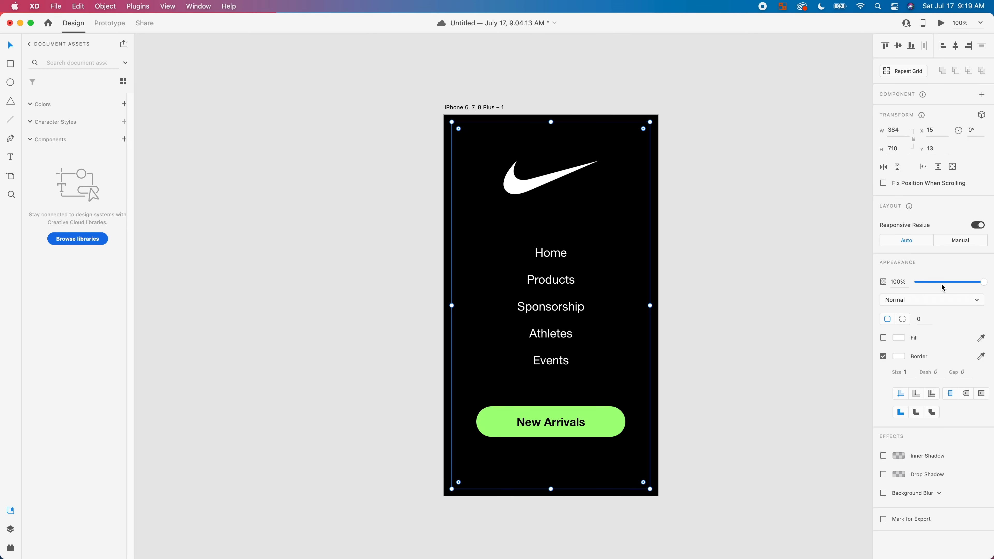
left_click(899, 337)
left_click_drag(787, 303, 758, 313)
left_click(832, 327)
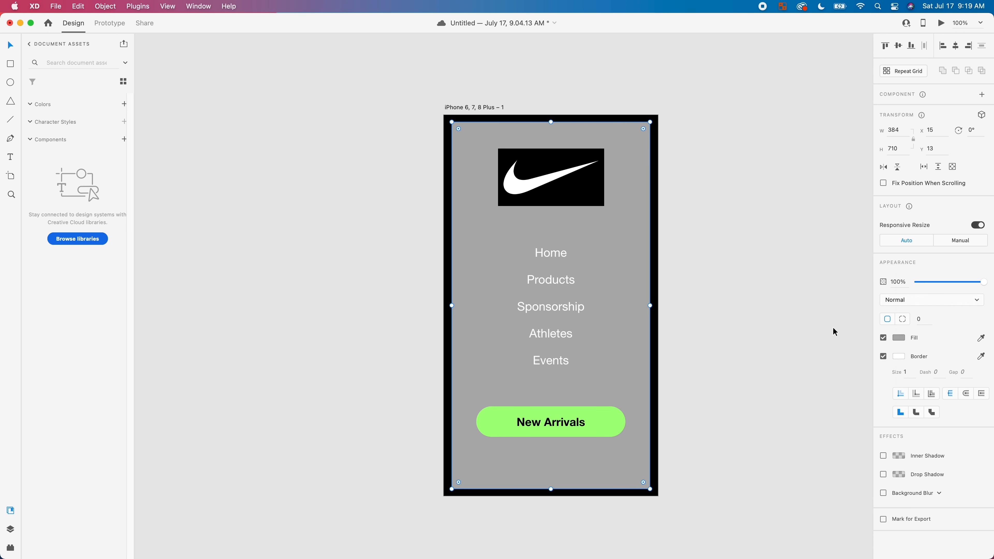
left_click(884, 339)
- Change the frame rectangle's border colour to a very dark, subtle grey
left_click(898, 356)
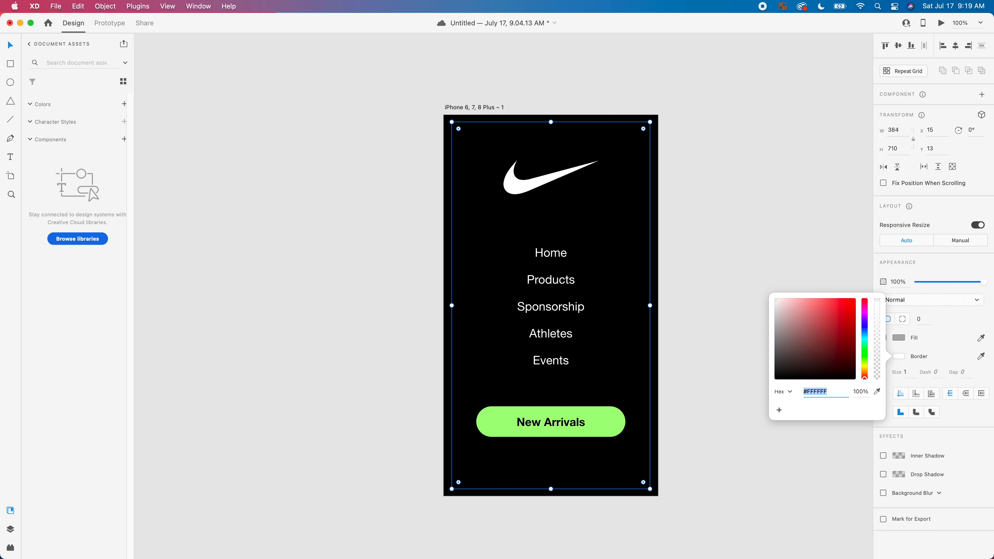
left_click_drag(824, 327, 739, 362)
left_click(709, 419)
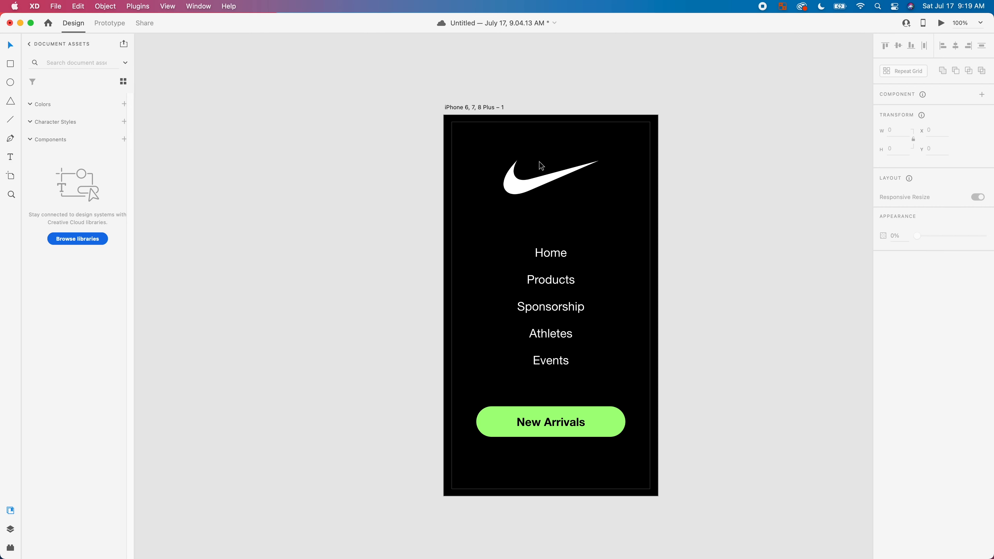
left_click(573, 320)
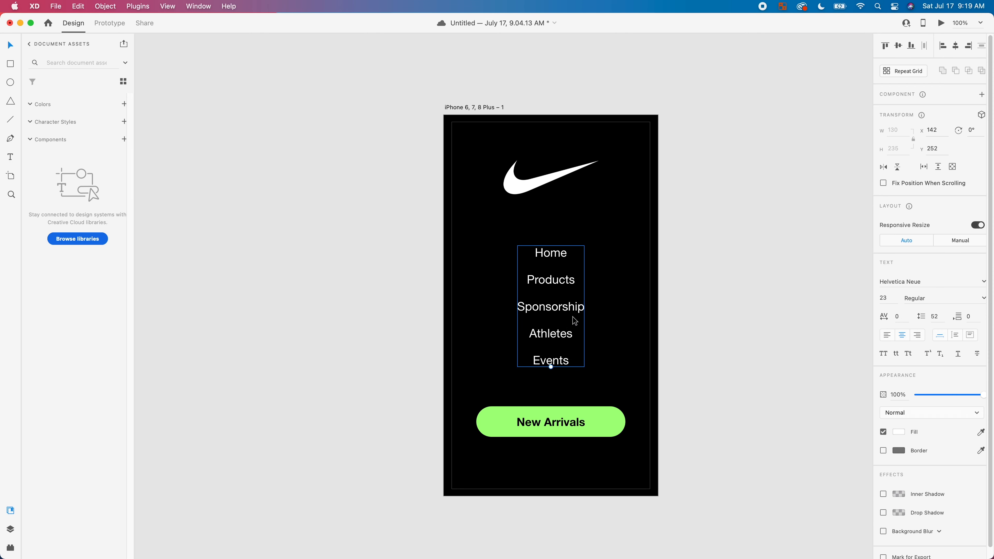
left_click(557, 192)
left_click(592, 233)
left_click(572, 184)
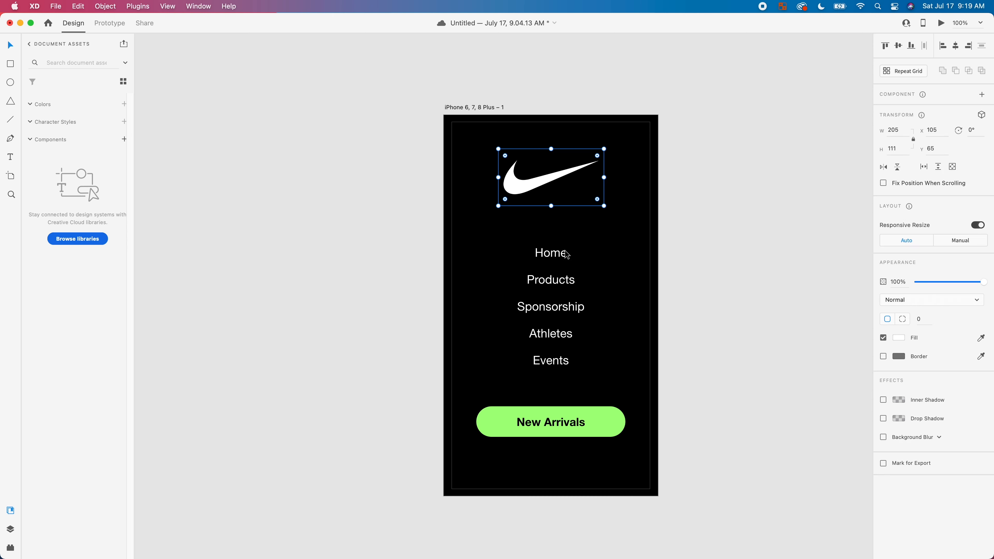
- Duplicate the menu text to the right of the artboard and replace the copy's text with "Close"
left_click(539, 320)
left_click_drag(526, 321, 723, 280)
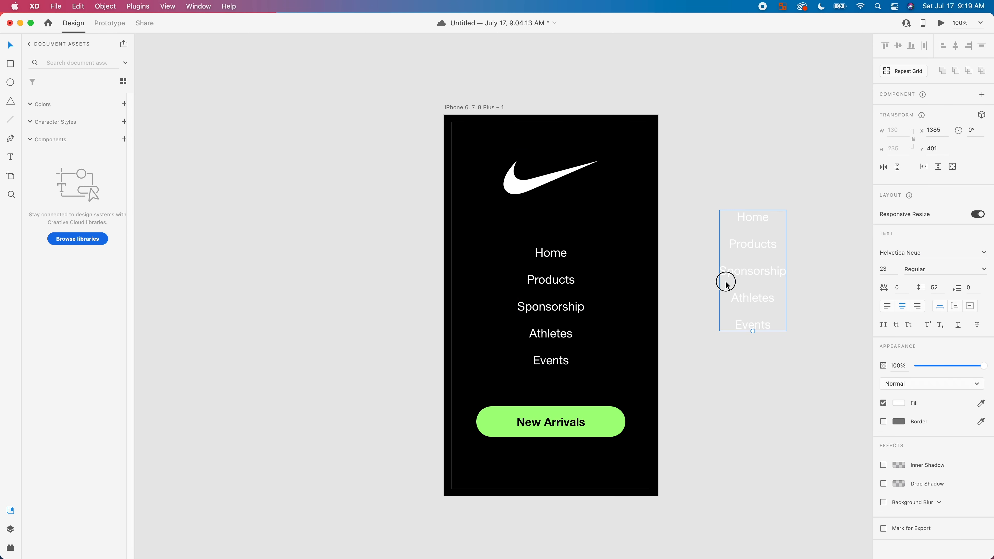
double_click(726, 281)
type("Close")
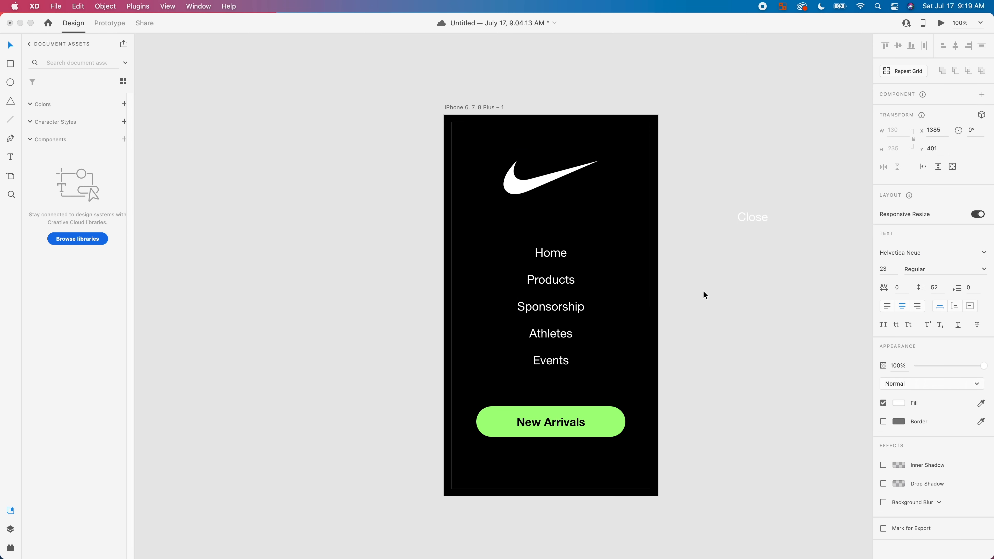
key("Escape")
- Make the Close label uppercase at font size 14 and move it to the artboard's upper-right area, about X 303, Y 36
left_click(882, 325)
left_click_drag(749, 219, 612, 142)
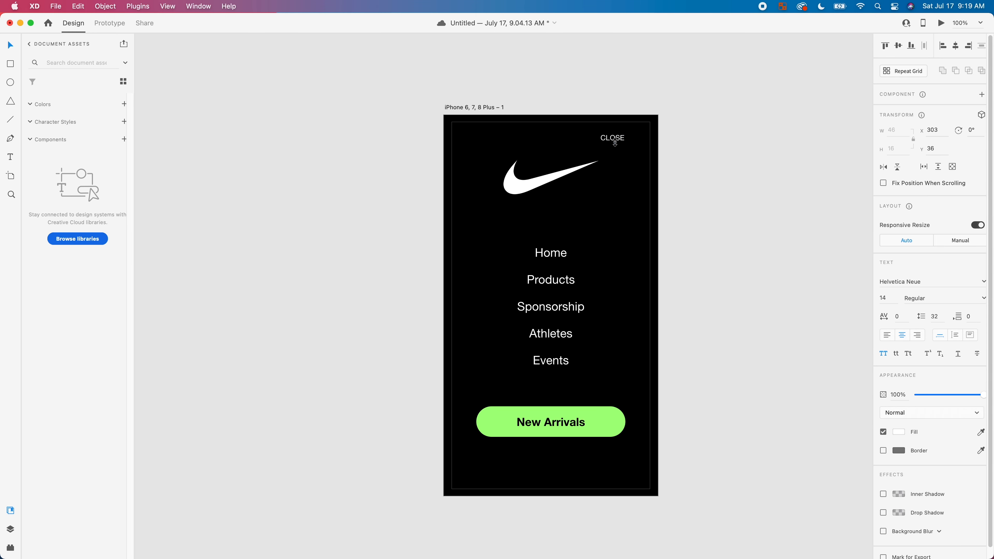
- Append an X after the word CLOSE and move the label closer to the frame's upper-right corner, about X 319, Y 25
key("Return")
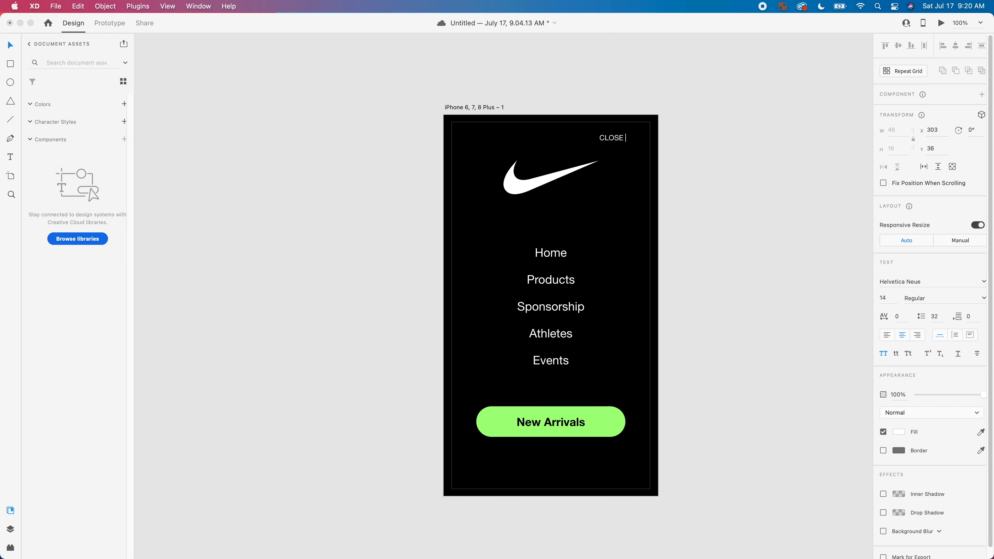
type("X")
key("Left")
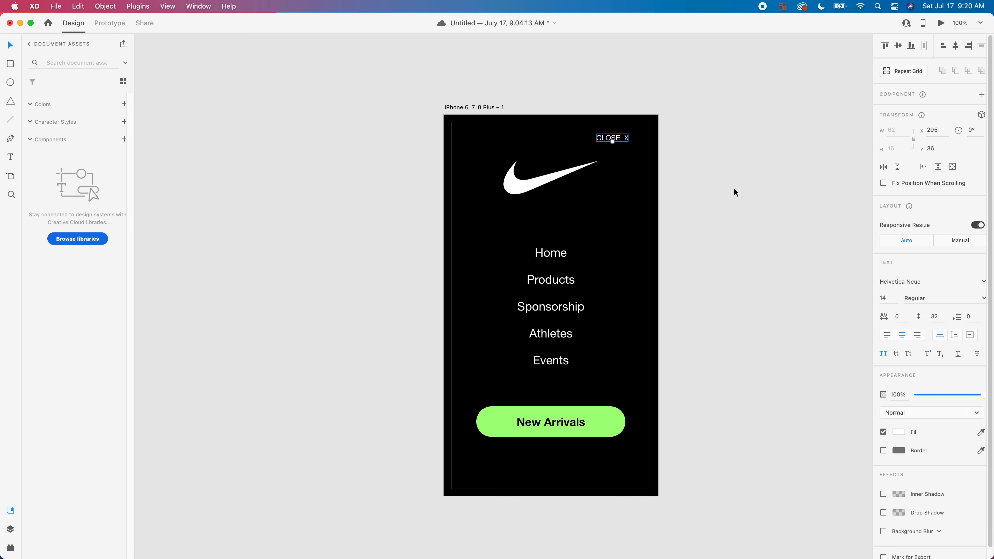
left_click(733, 188)
left_click(611, 140)
left_click_drag(611, 141, 624, 136)
left_click(677, 154)
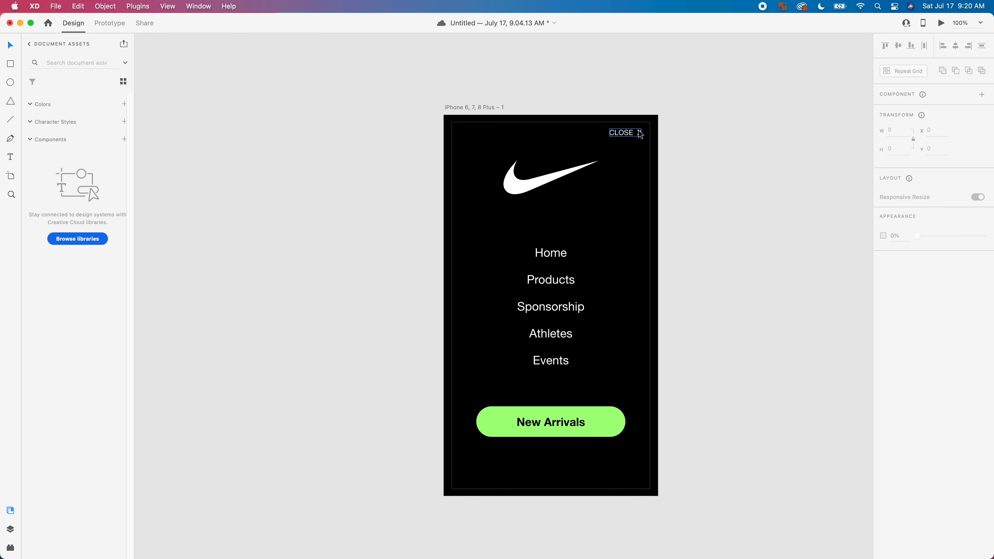
- Make the CLOSE X label bold and colour it with the green sampled from the New Arrivals button
left_click(618, 134)
key("super+b")
left_click(767, 179)
left_click(614, 135)
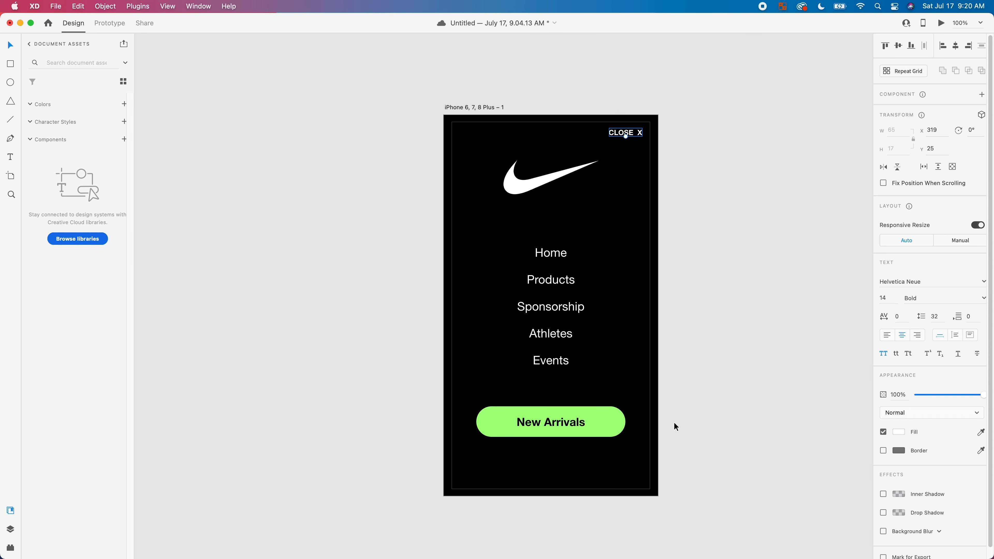
key("i")
left_click(605, 422)
left_click(807, 328)
left_click(548, 313)
left_click(716, 315)
left_click(514, 178)
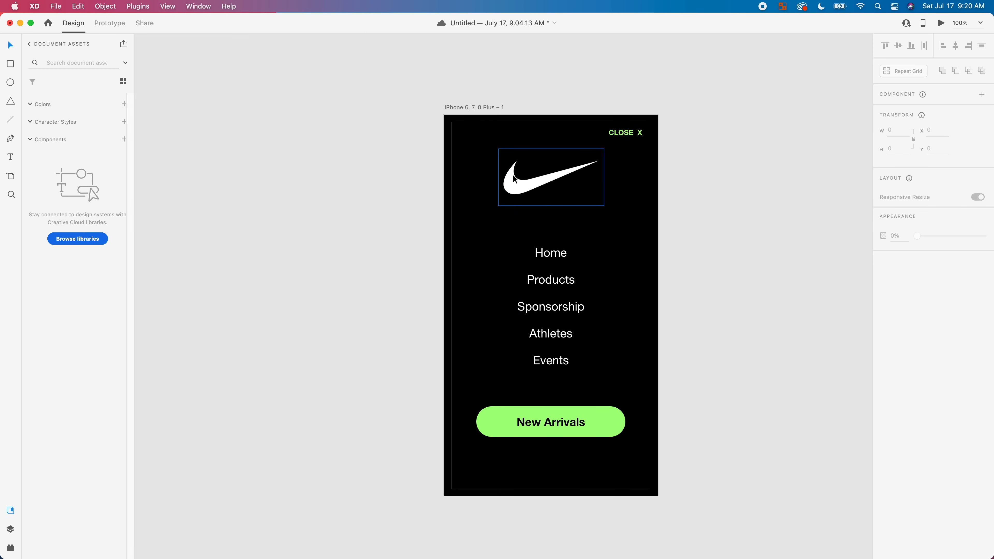
left_click(580, 189)
- Import the Nike wordmark logo image from the file browser onto the canvas
key("super+Tab")
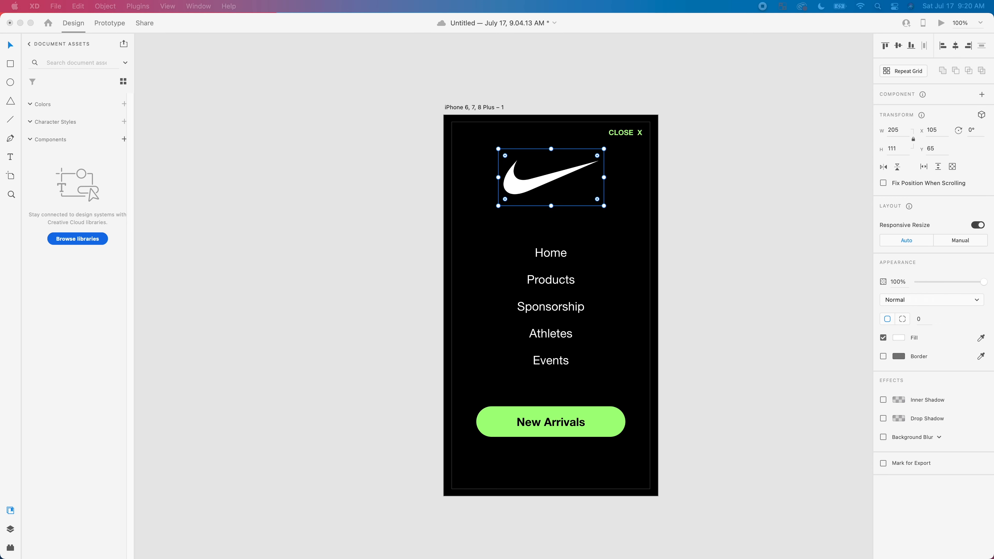
left_click_drag(992, 333, 726, 233)
left_click_drag(781, 364, 546, 329)
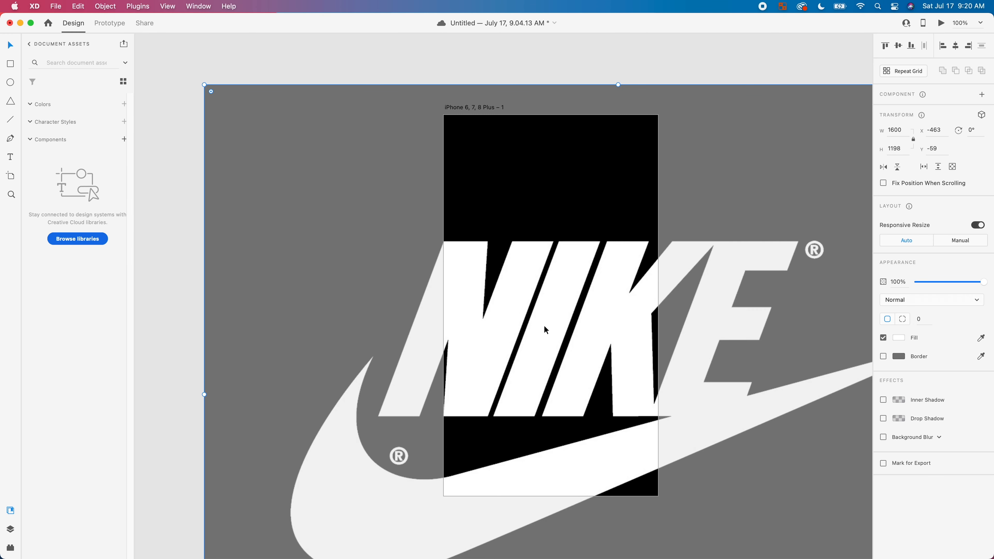
left_click_drag(432, 256, 547, 246)
key("super+minus")
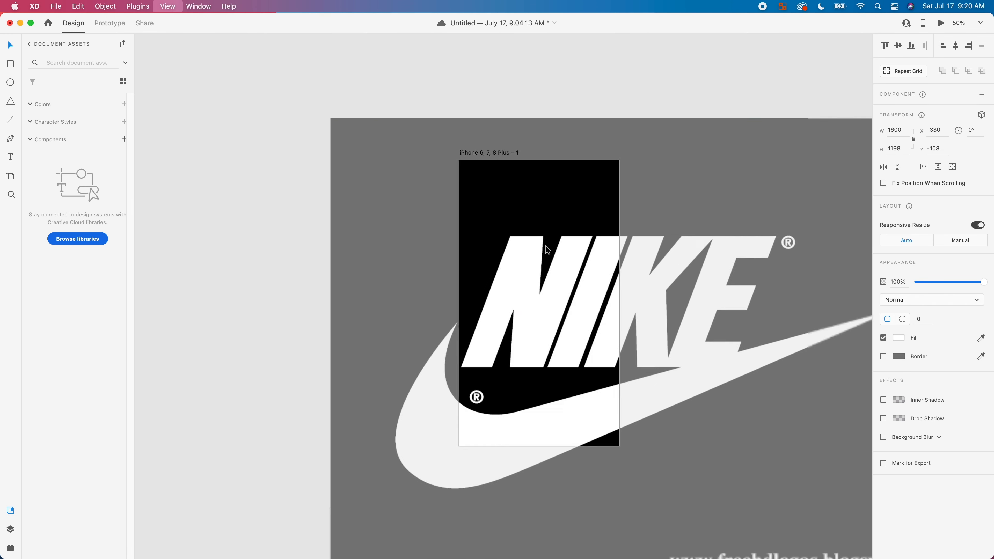
- Scale down the imported Nike wordmark image and place it beside the artboard's right edge
left_click_drag(387, 178, 777, 368)
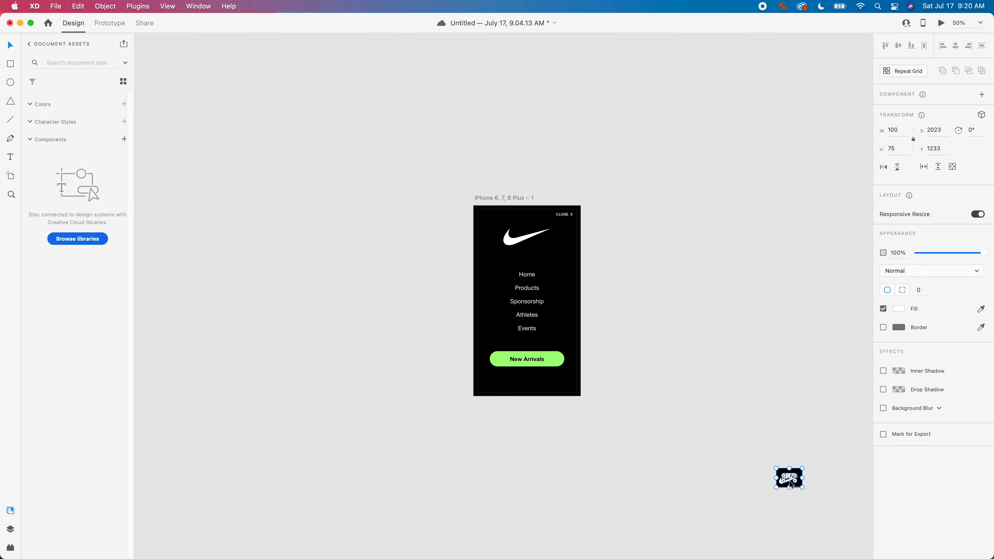
left_click_drag(790, 485, 687, 322)
left_click(726, 381)
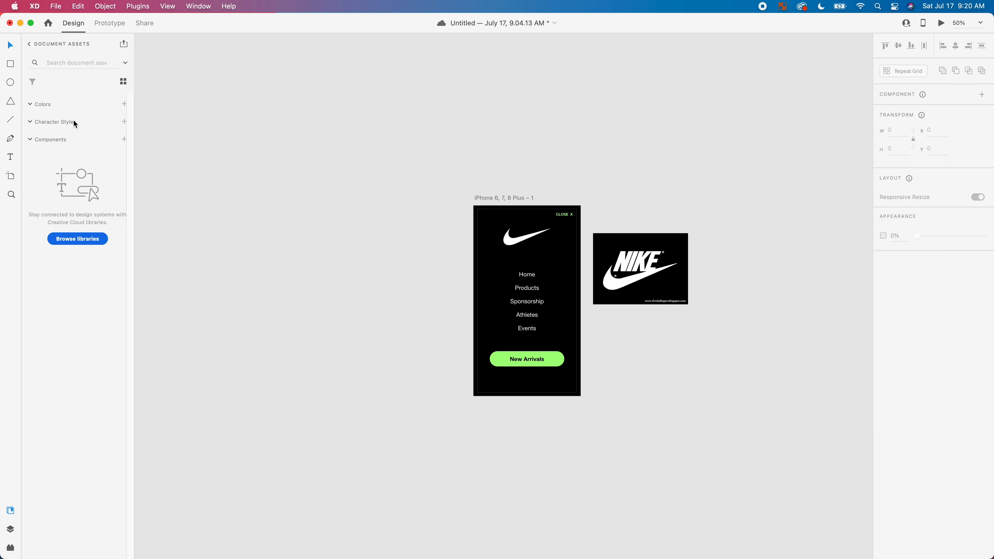
- Draw a borderless rectangle of about 274 by 355 below and to the right of the Nike wordmark image
left_click(7, 64)
mouse_move(650, 336)
left_mouse_down()
mouse_move(853, 416)
mouse_move(835, 422)
left_mouse_up()
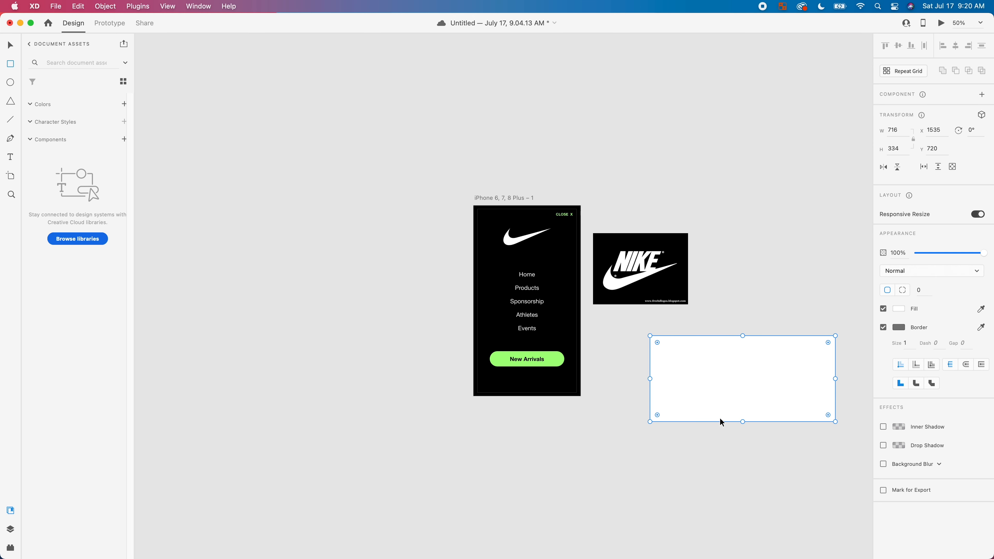
key("v")
left_click_drag(834, 422, 720, 428)
left_click(884, 327)
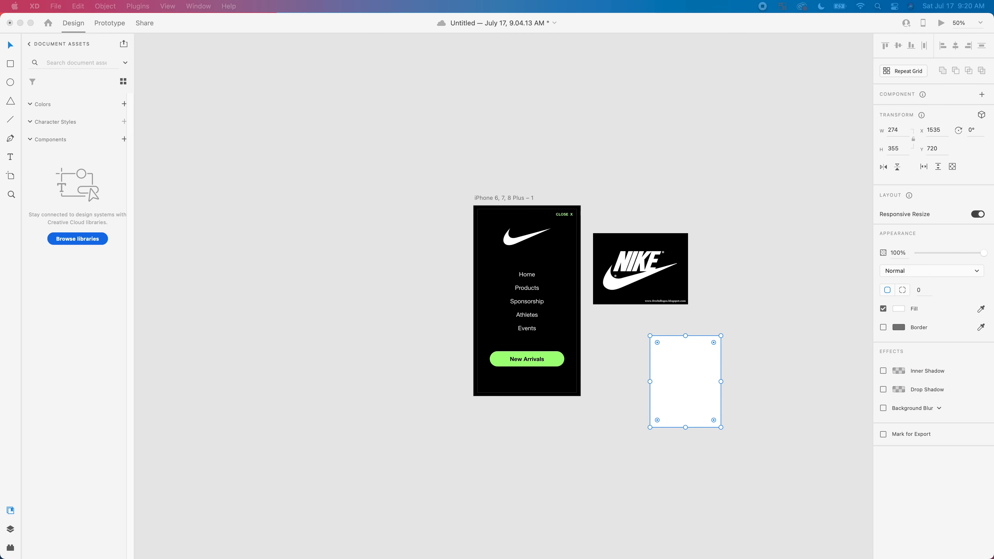
- Fill the rectangle with the Nike wordmark image file and resize the rectangle to about 496 by 259
left_click_drag(778, 329, 697, 372)
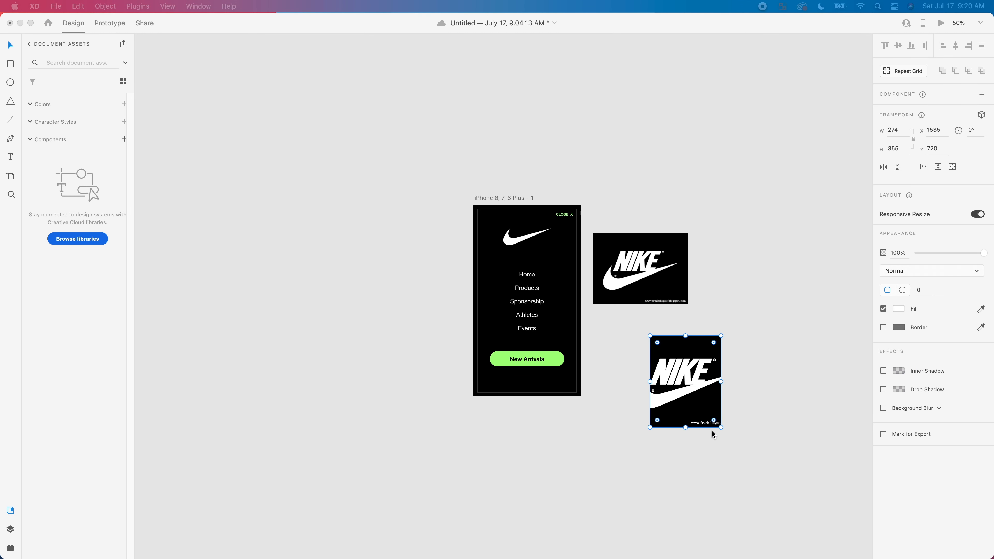
left_click(684, 463)
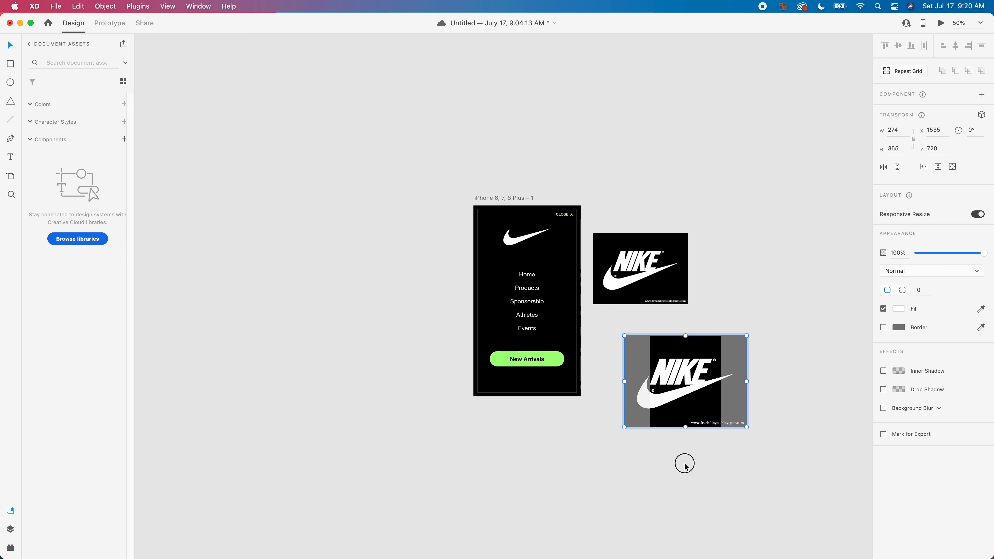
left_click(706, 400)
left_click_drag(721, 427, 779, 404)
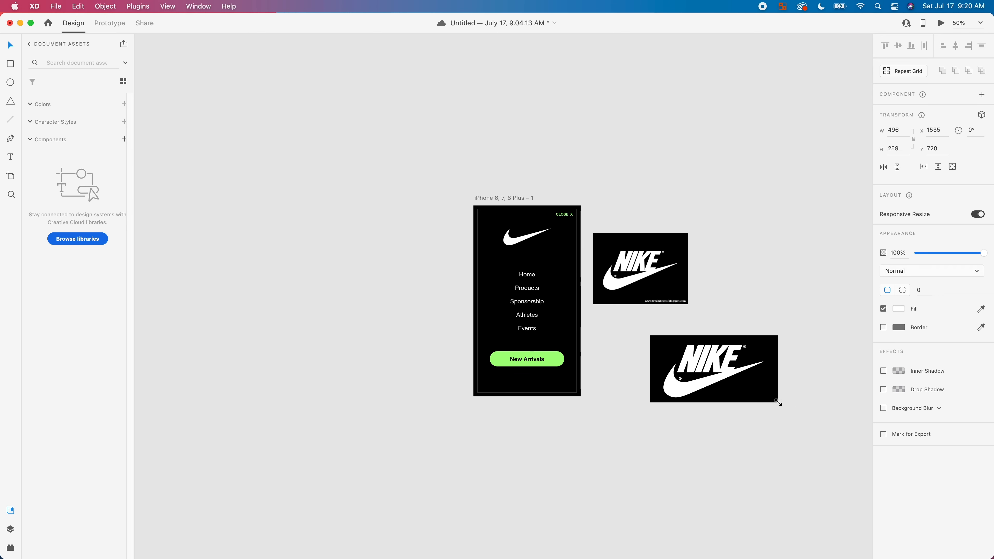
- Nudge the Nike image slightly upward inside its cropping rectangle
double_click(715, 369)
left_click_drag(716, 367, 716, 365)
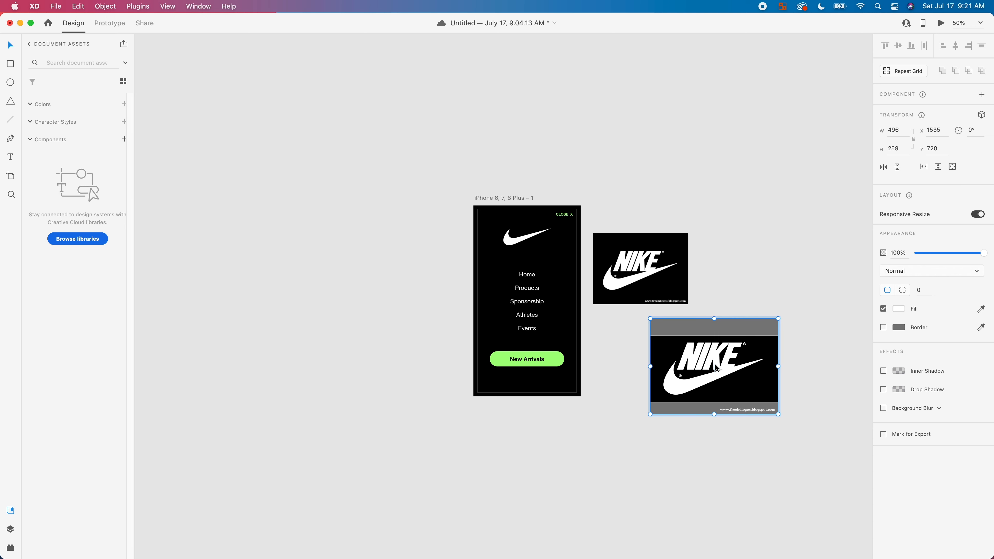
left_click(777, 249)
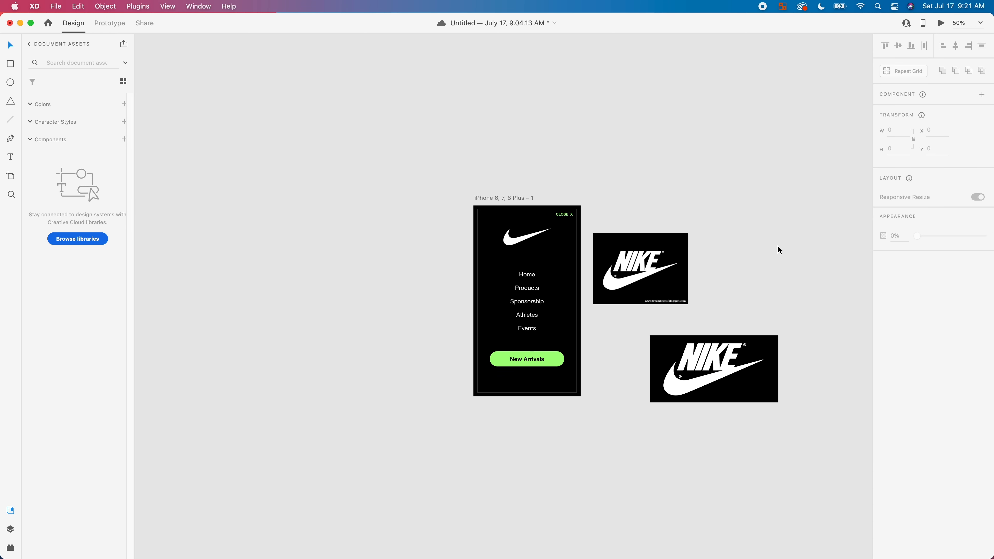
- Delete the uncropped Nike wordmark image beside the artboard
left_click_drag(776, 249, 419, 241)
left_click(808, 222)
left_click(651, 280)
key("BackSpace")
- Move the swoosh logo off the artboard and put the cropped Nike wordmark logo in its place, scaled to about 174 by 91
left_click(534, 239)
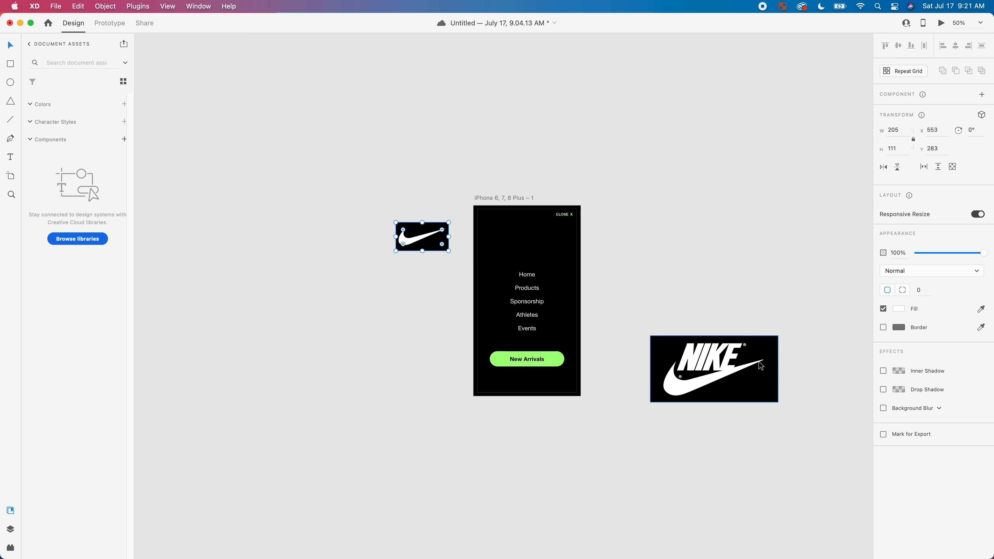
left_click_drag(749, 351, 590, 241)
left_click_drag(620, 292, 529, 243)
key("super+1")
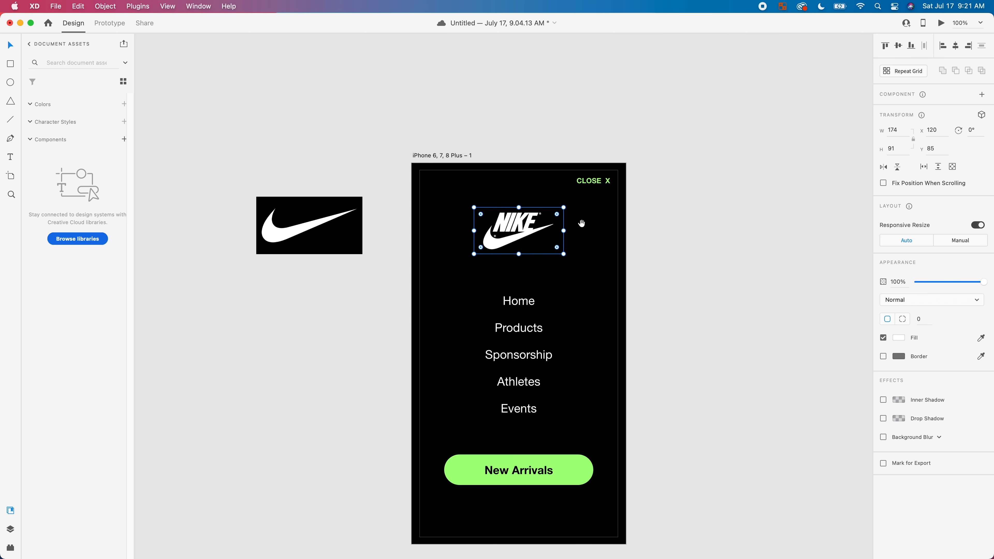
- Enlarge the Nike wordmark logo to about 250 by 131 and move the navigation list down slightly to Y 263
scroll(582, 224, "up", 3)
scroll(581, 224, "right", 2)
left_click_drag(567, 261, 603, 310)
left_click_drag(551, 256, 531, 255)
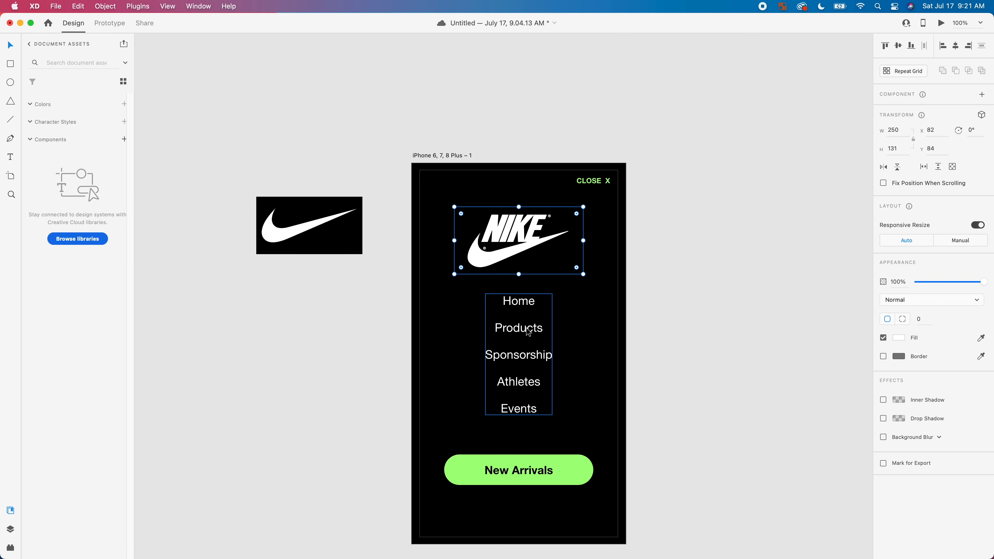
mouse_move(525, 332)
left_mouse_down()
mouse_move(523, 349)
mouse_move(524, 336)
left_mouse_up()
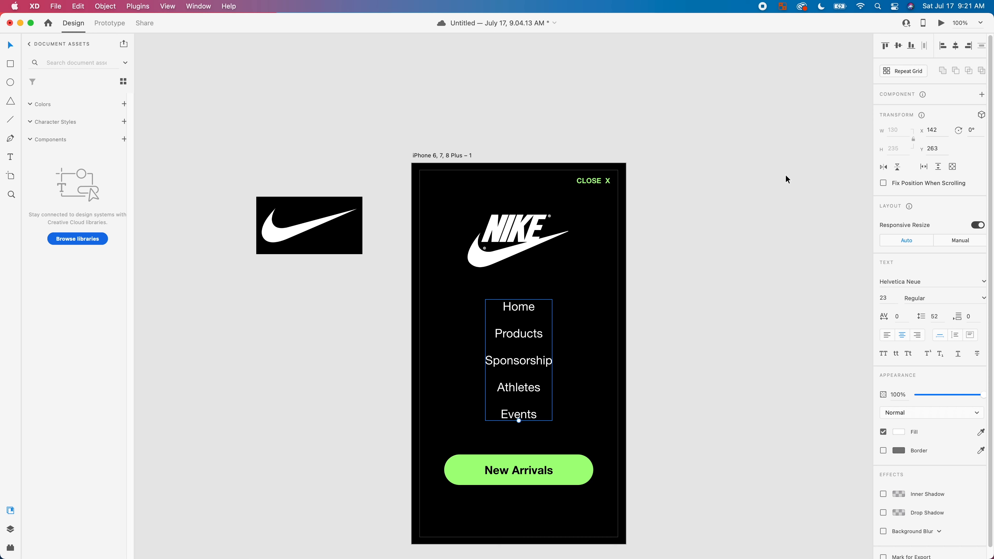
- Move the Nike logo, navigation list and New Arrivals button together about 15 px down the artboard
left_click(542, 247)
left_click(536, 362, "shift")
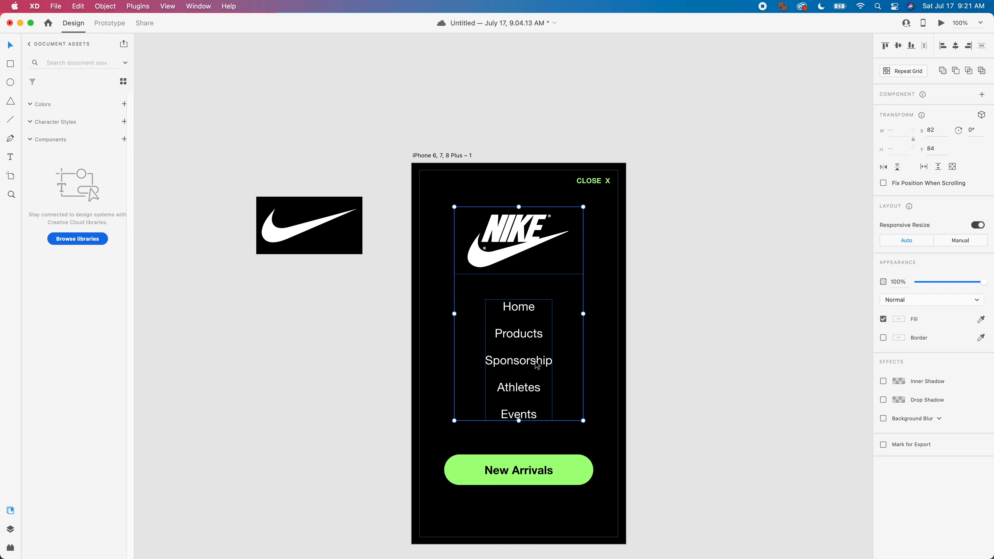
left_click(529, 459, "shift")
mouse_move(527, 374)
left_mouse_down()
mouse_move(525, 388)
mouse_move(523, 378)
left_mouse_up()
left_click(743, 335)
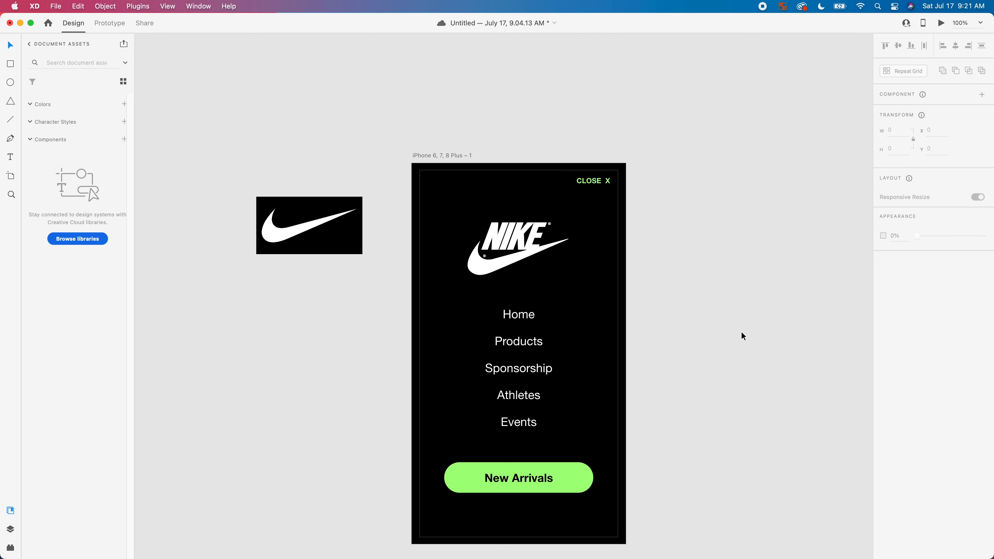
- Open the Noun Project app and arrange its window, reduced in size, beside the artboard
scroll(733, 328, "down", 3)
scroll(732, 329, "left", 2)
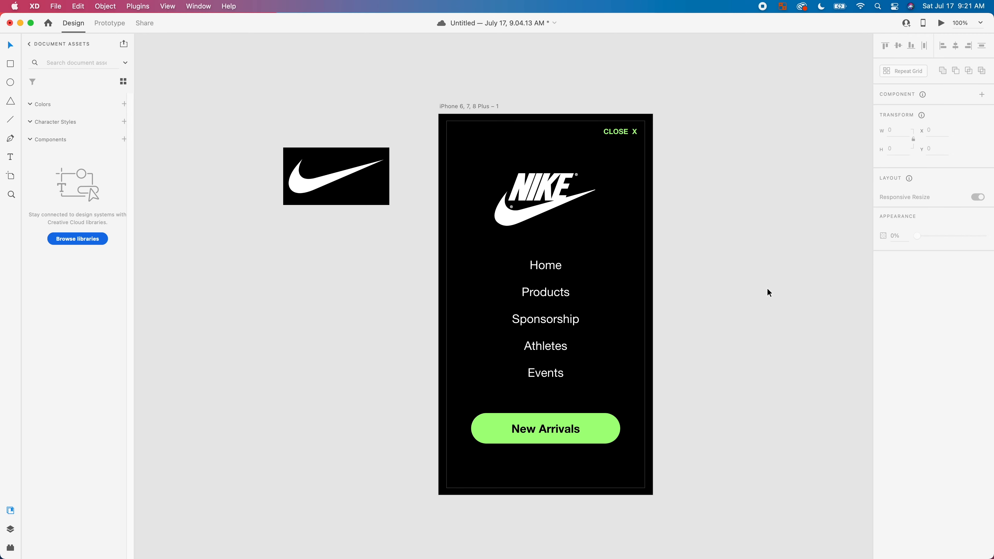
key("super+space")
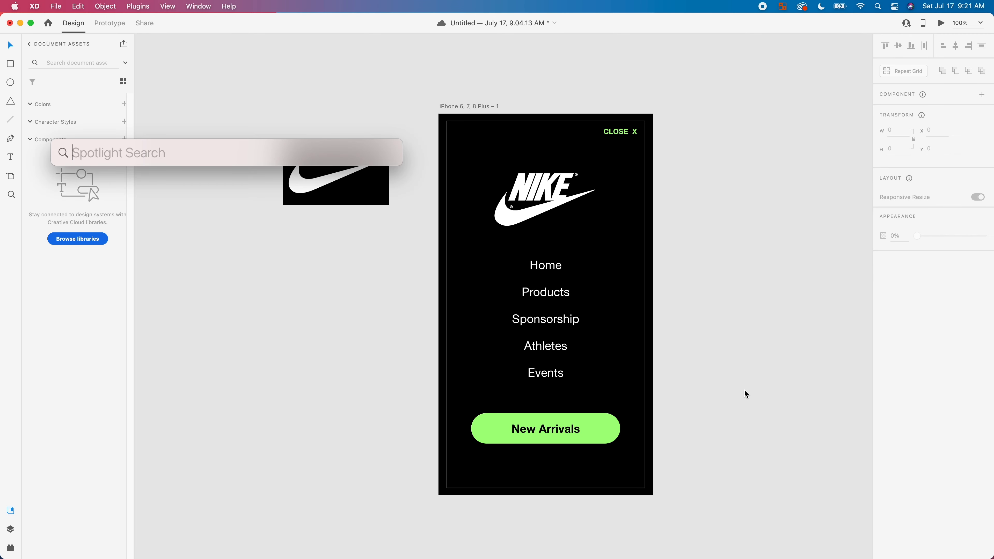
type("noun")
key("Return")
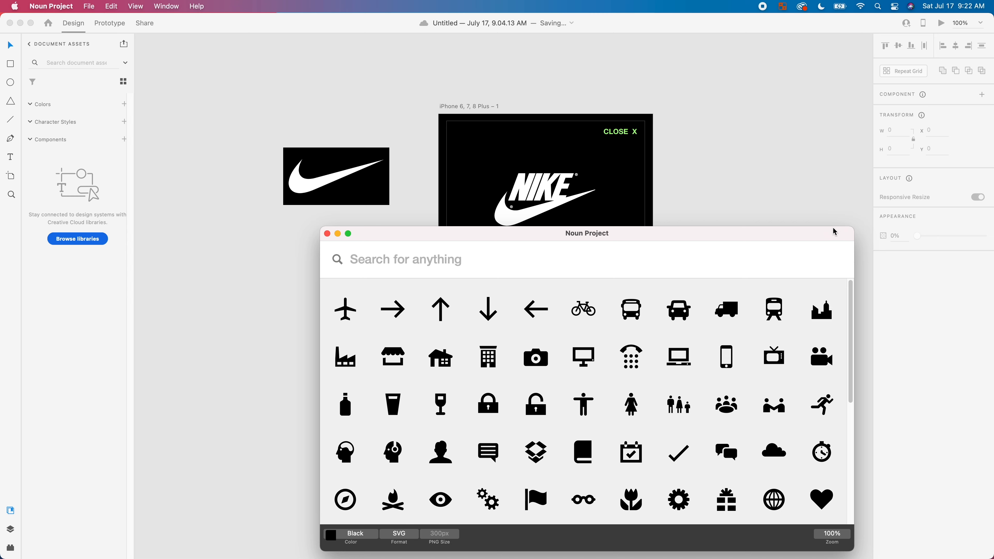
left_click_drag(853, 228, 707, 200)
left_click_drag(649, 215, 385, 157)
left_click_drag(438, 142, 366, 120)
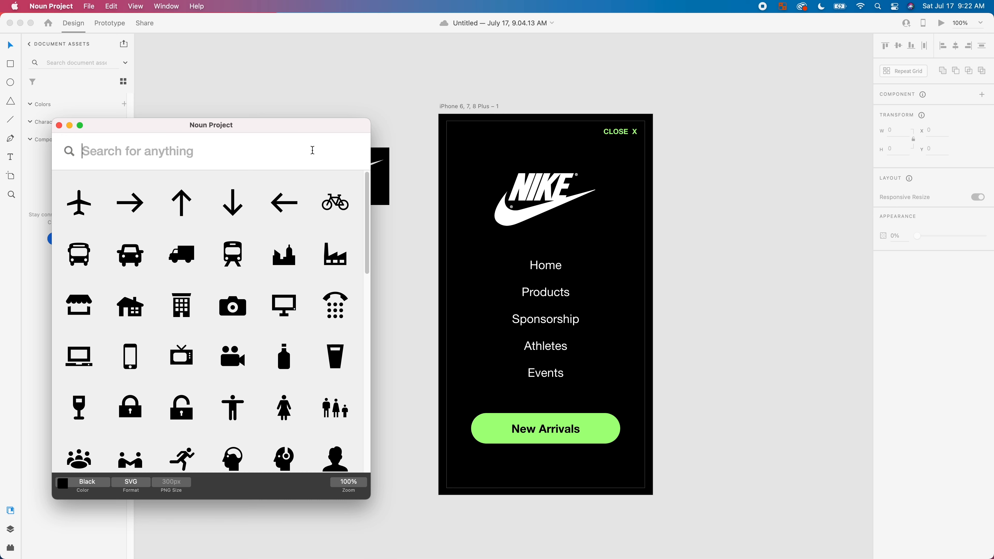
- Search the Noun Project icons for "new", followed by a search for "shop"
type("new")
key("Return")
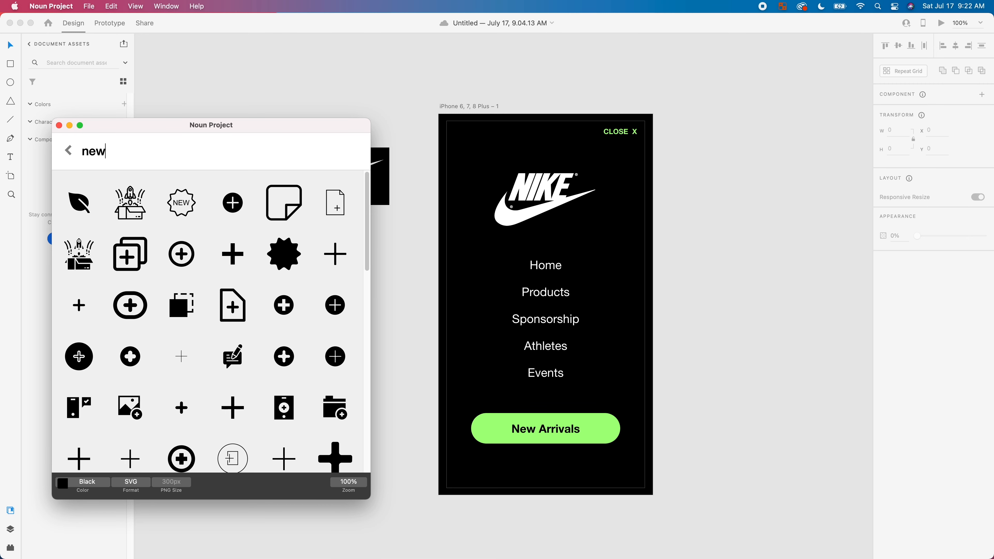
key("BackSpace")
key("BackSpace")
key("BackSpace")
type("shop")
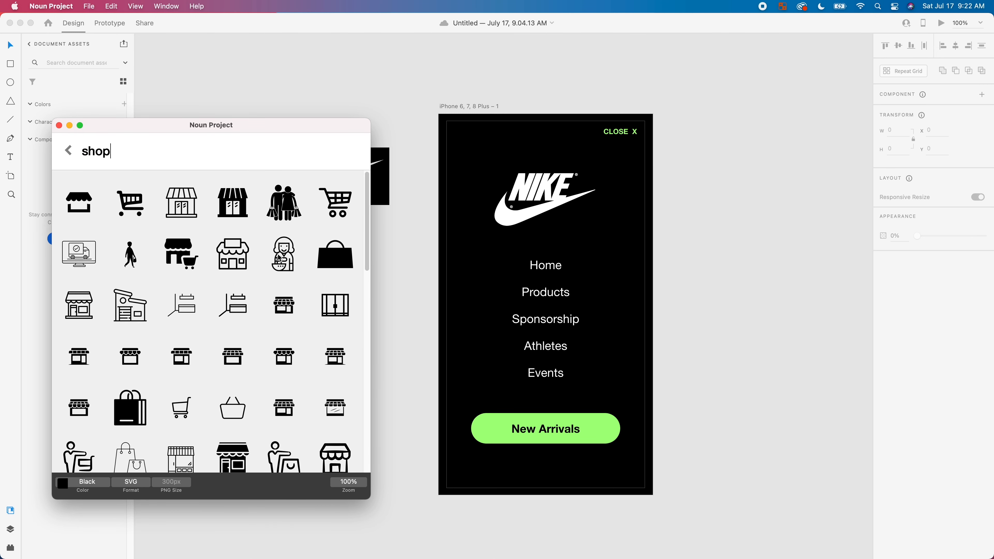
- Place the solid black shopping bag icon on the green button, just before the New Arrivals label
scroll(264, 374, "down", 1)
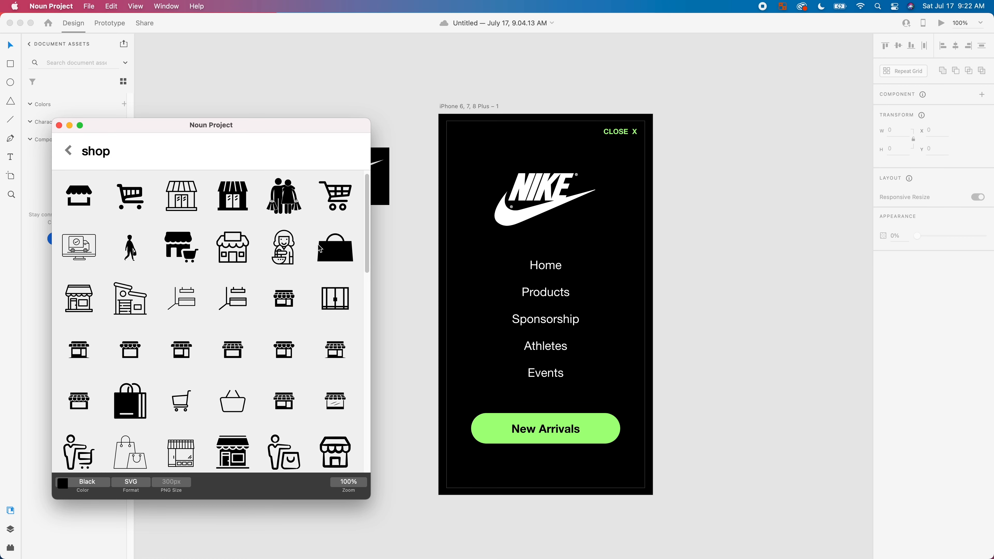
left_click_drag(328, 249, 511, 435)
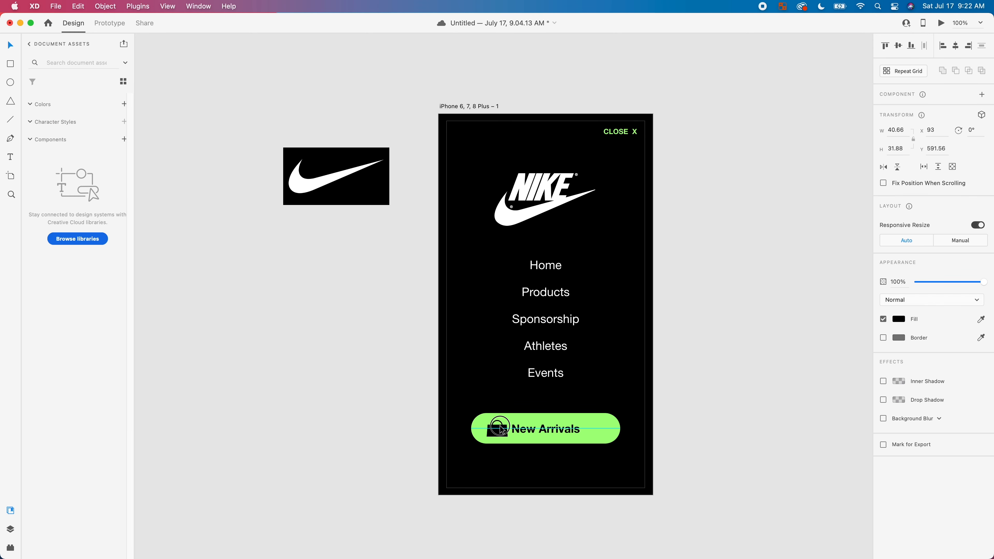
left_click_drag(501, 426, 500, 426)
left_click(815, 411)
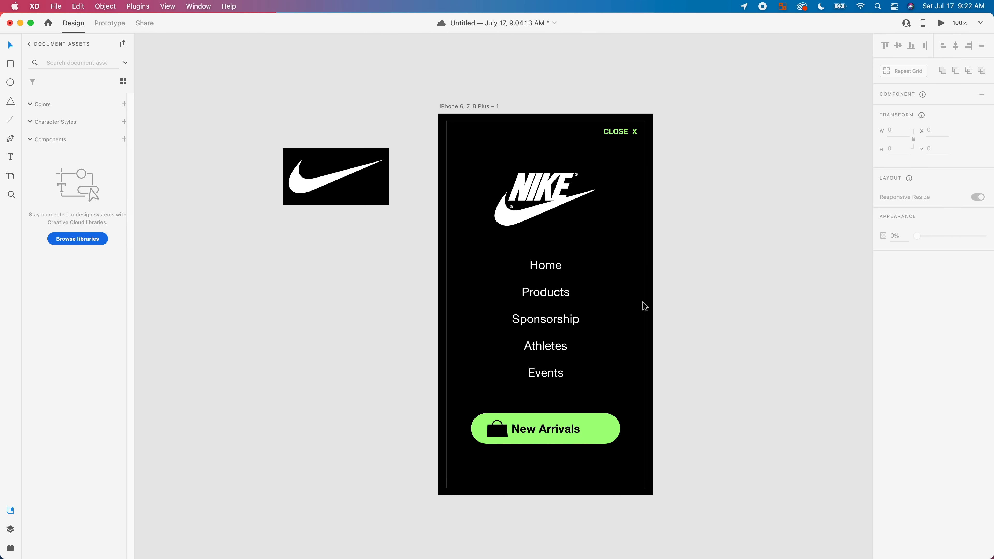
- Change the fill of the New Arrivals button to white, #FFFFFF
left_click(591, 437)
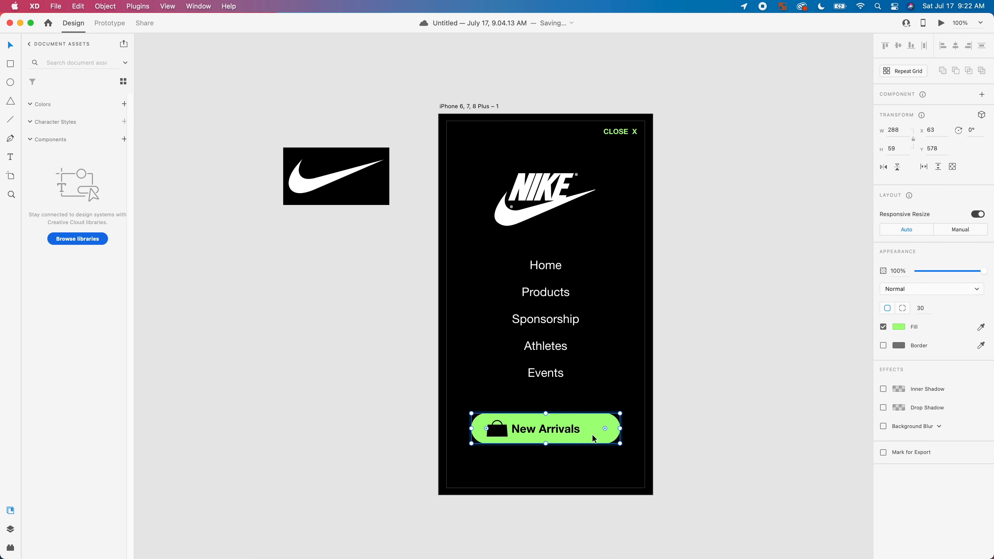
left_click(904, 329)
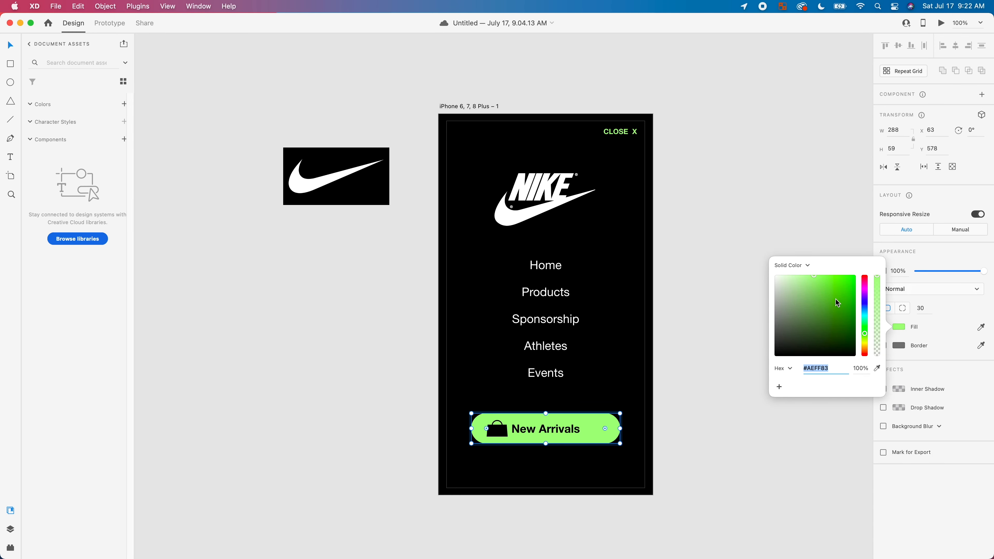
left_click_drag(806, 308, 706, 241)
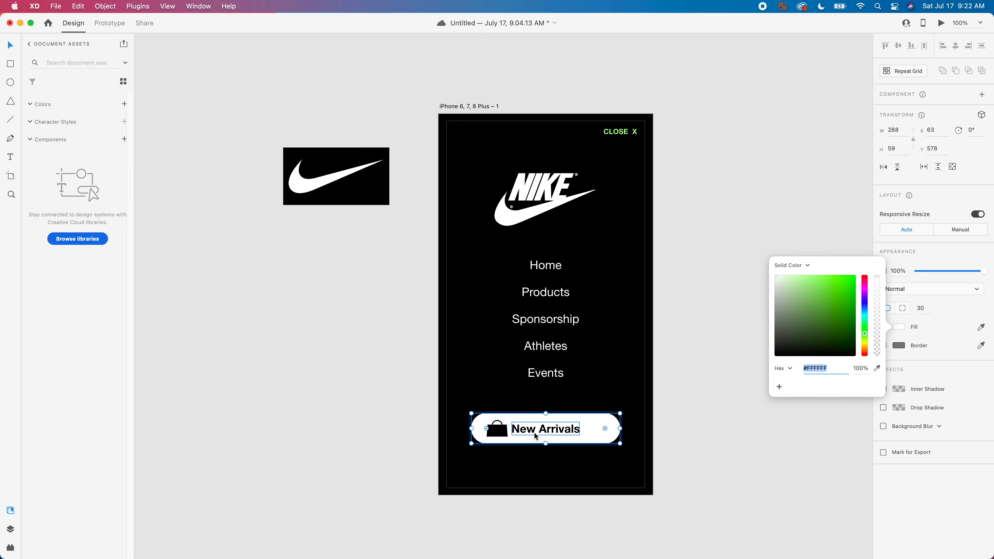
- Shrink the shopping bag icon on the button to about 26 by 20, keeping it vertically centred beside the label
left_click(493, 433)
mouse_move(506, 436)
left_mouse_down()
mouse_move(490, 426)
mouse_move(502, 427)
left_mouse_up()
left_click(549, 430, "shift")
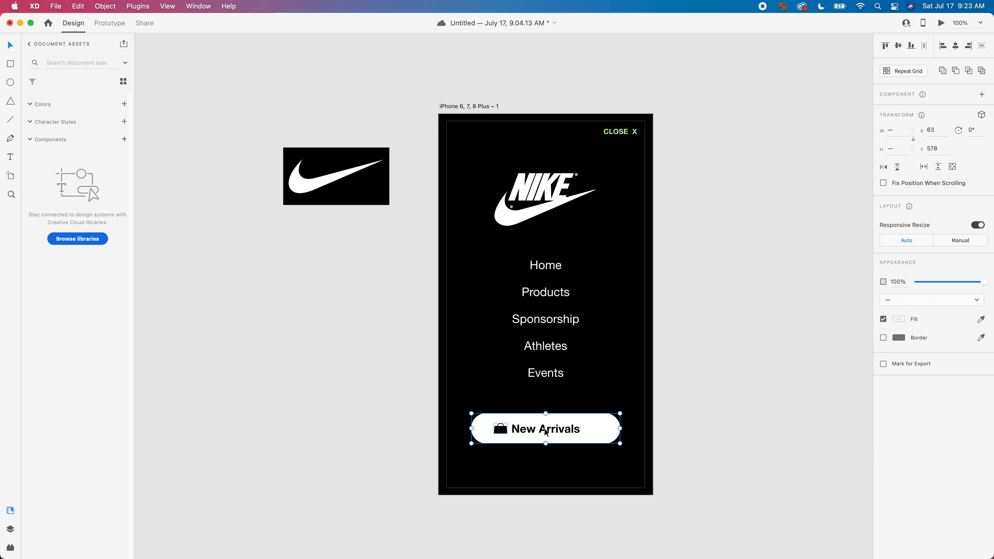
left_click(541, 431, "shift")
left_click(686, 419)
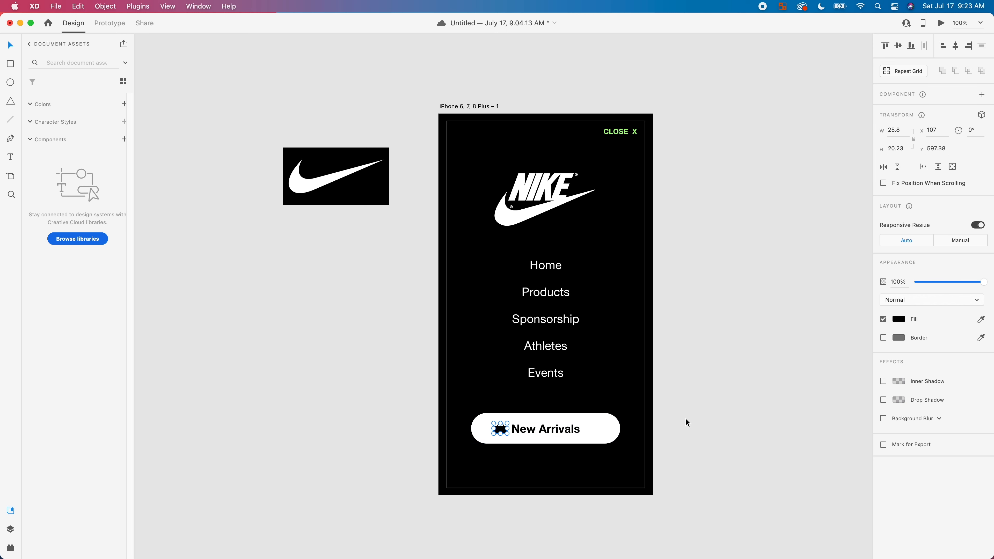
- Move the bag icon and New Arrivals label together so the pair is centred horizontally on the white button
left_click(591, 433)
key("shift+super+g")
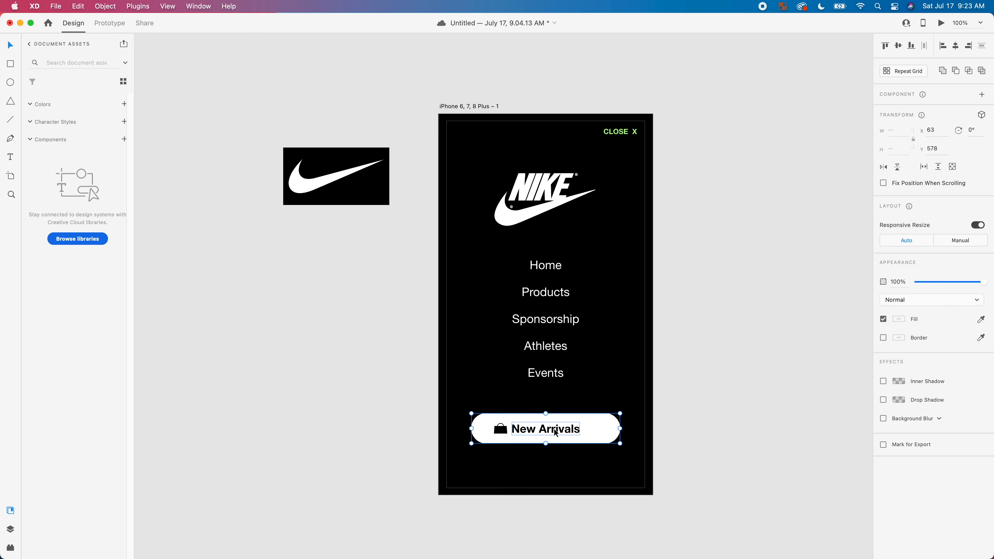
left_click(548, 478)
left_click(556, 427)
left_click(505, 436, "shift")
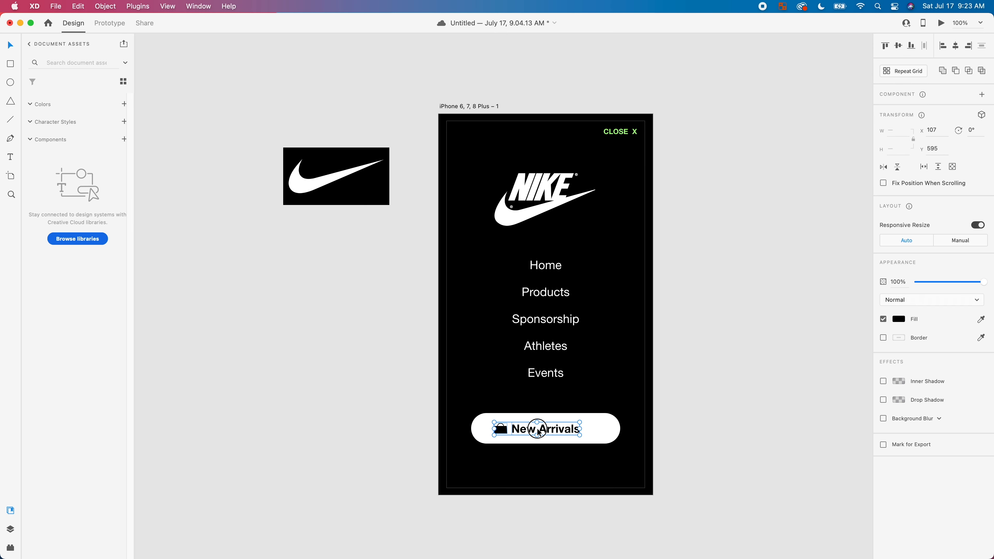
left_click_drag(536, 429, 544, 429)
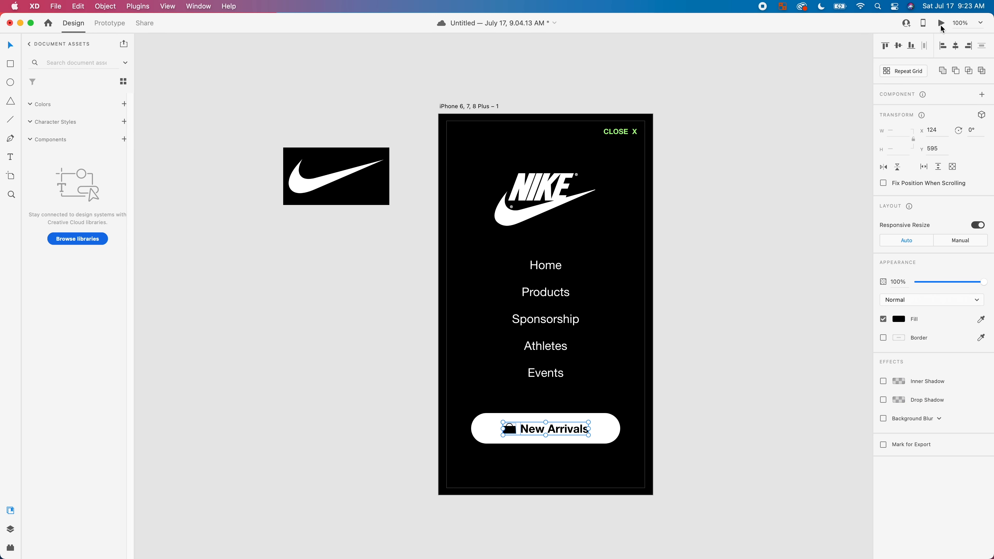
left_click(721, 350)
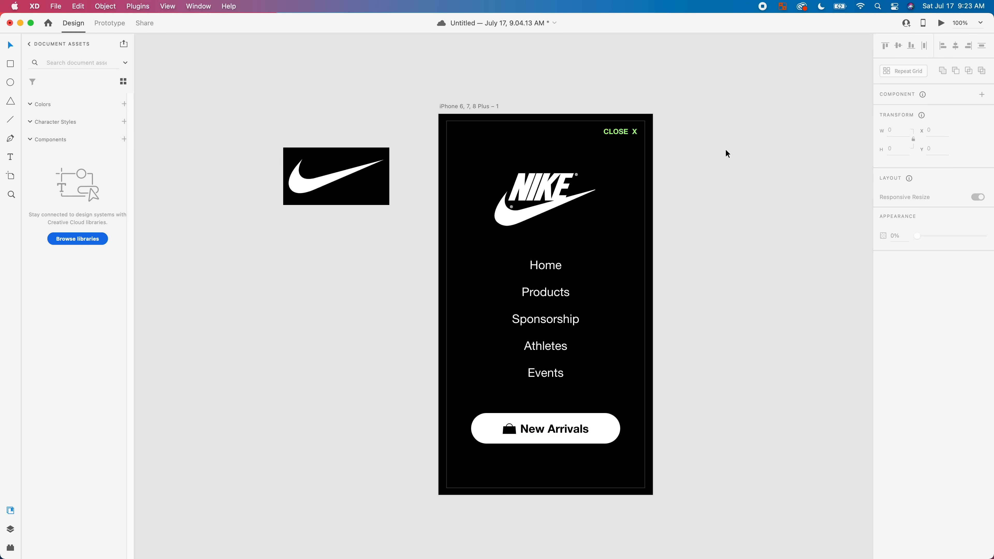
- Recolour the CLOSE X label white by sampling the button, and save #FFFFFF as a document color
left_click(617, 133)
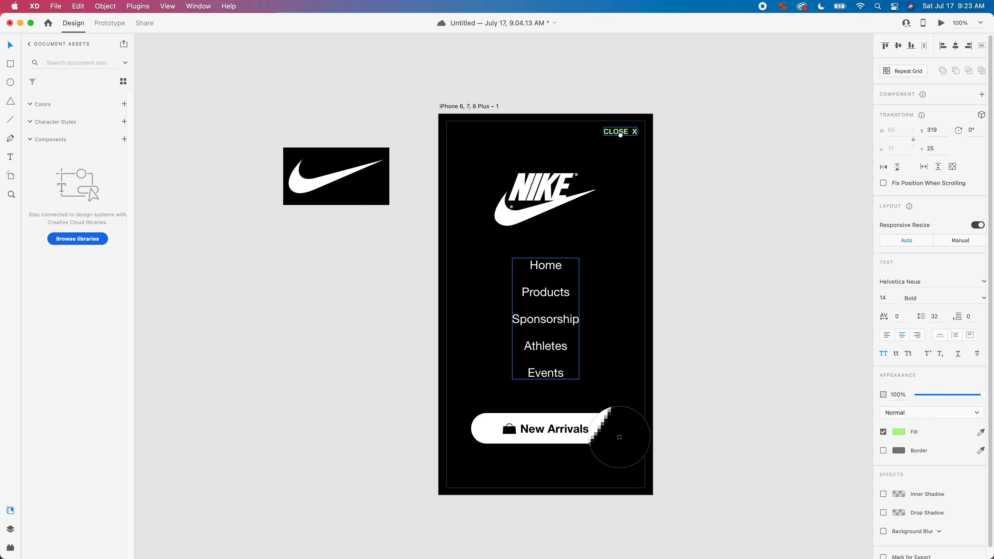
left_click(611, 435)
left_click(124, 104)
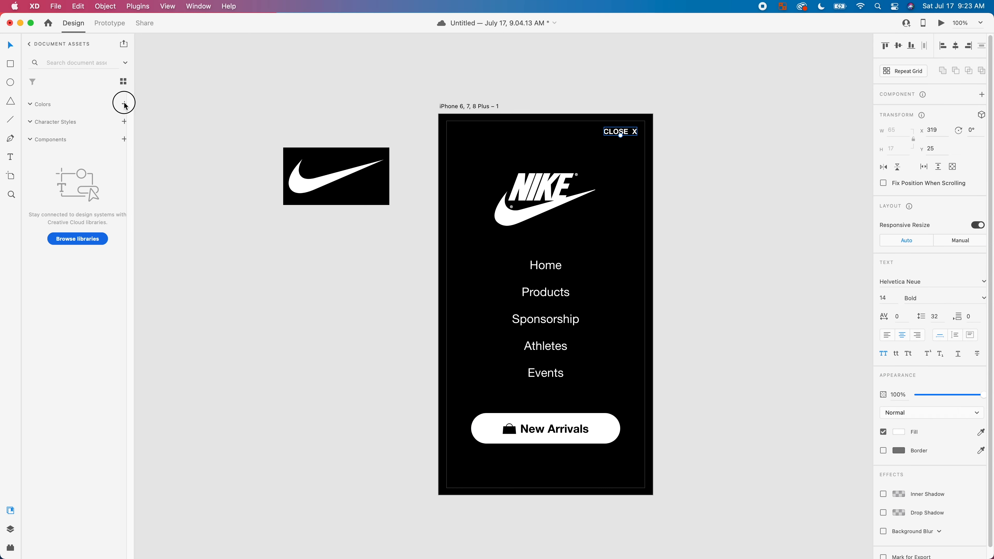
left_click(342, 332)
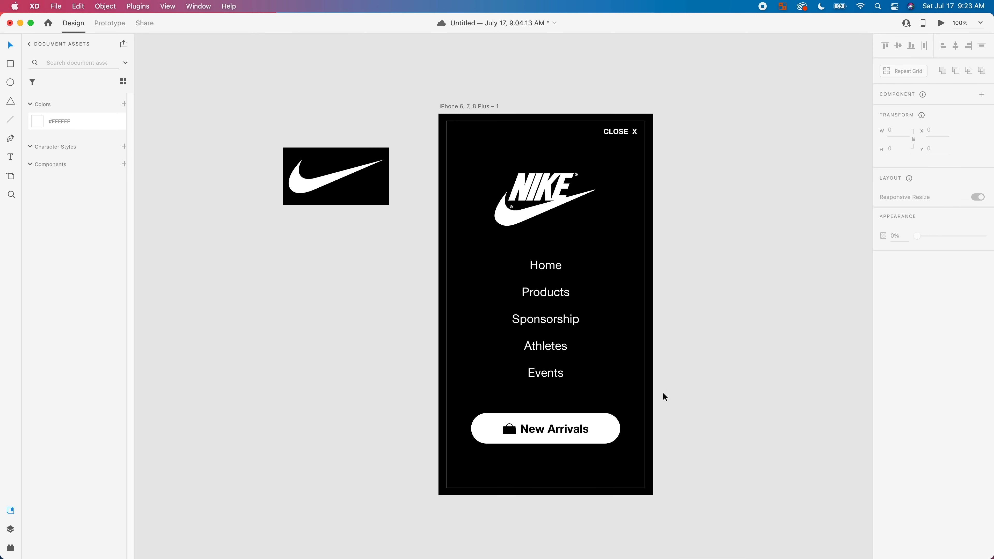
- Add a drop shadow to the New Arrivals label on the button and adjust the shadow's blur
left_click(605, 432)
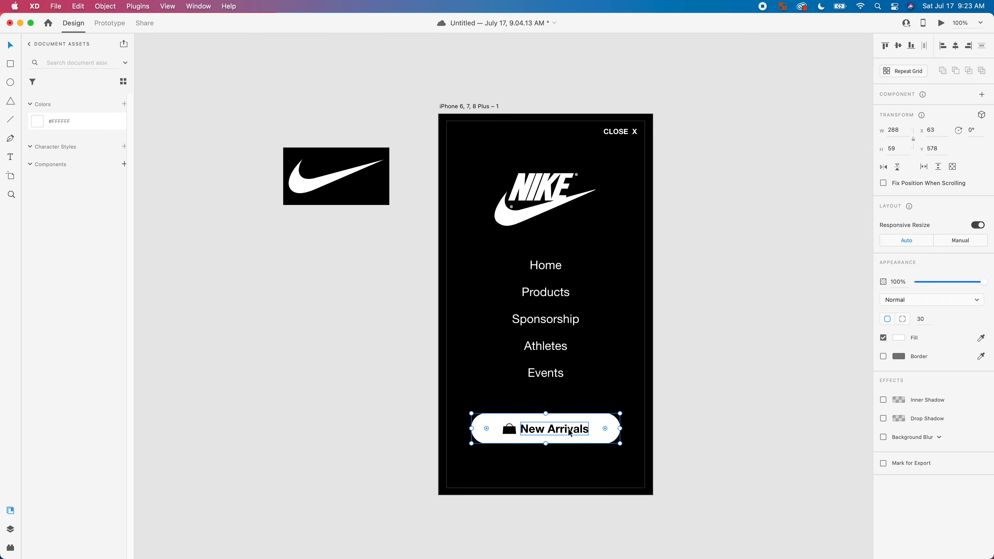
double_click(568, 431)
scroll(917, 472, "down", 1)
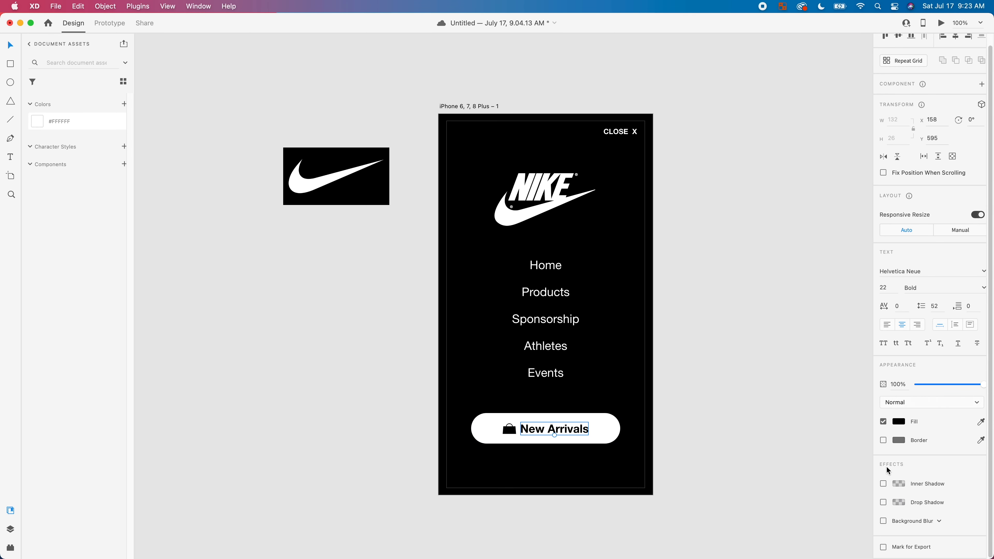
left_click(883, 503)
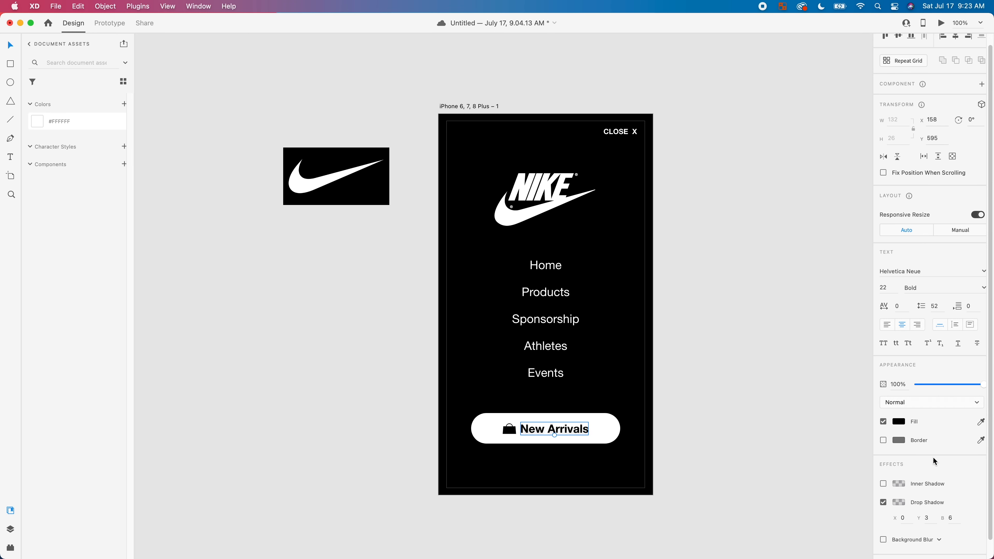
scroll(933, 460, "down", 1)
left_click(950, 507)
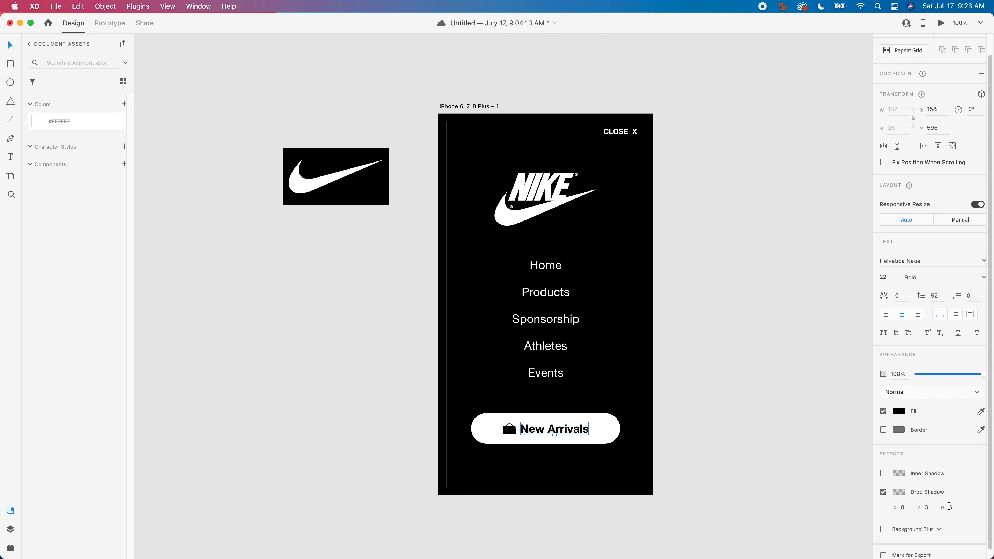
type("4")
key("Up")
key("Down")
key("Down")
key("Down")
left_click(738, 503)
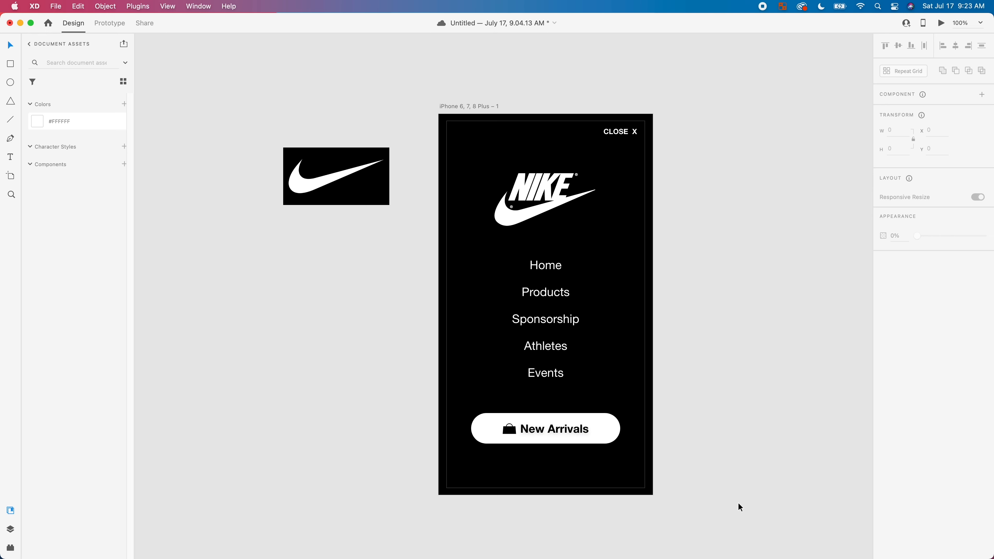
- Add a drop shadow with a blur of 9 to the shopping bag icon on the button
left_click(508, 429)
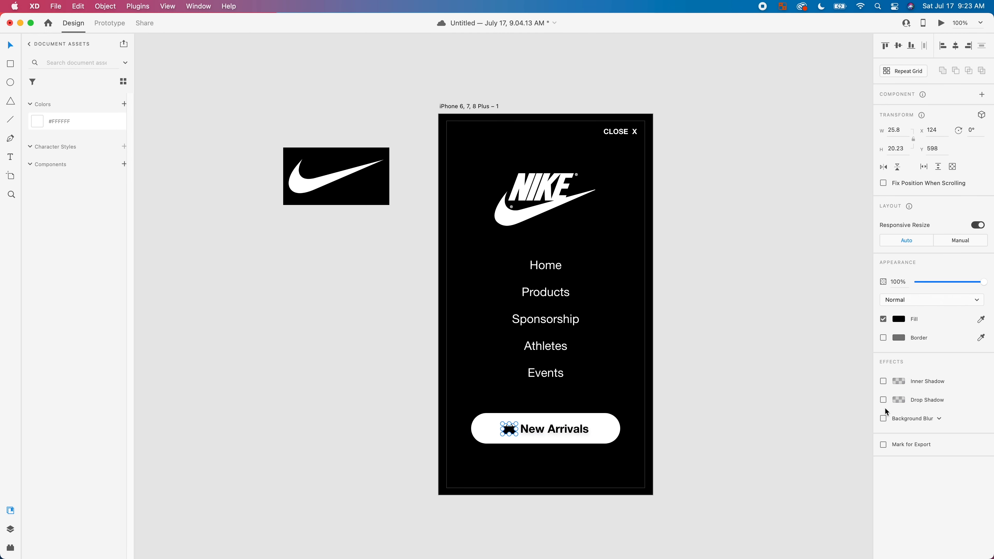
left_click(883, 400)
left_click(954, 416)
key("Up")
key("Up")
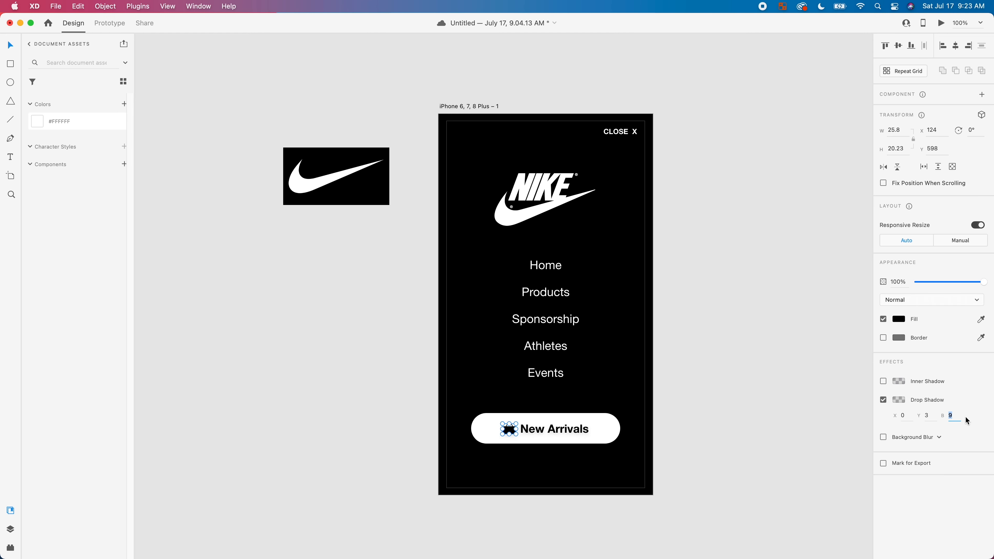
left_click(739, 443)
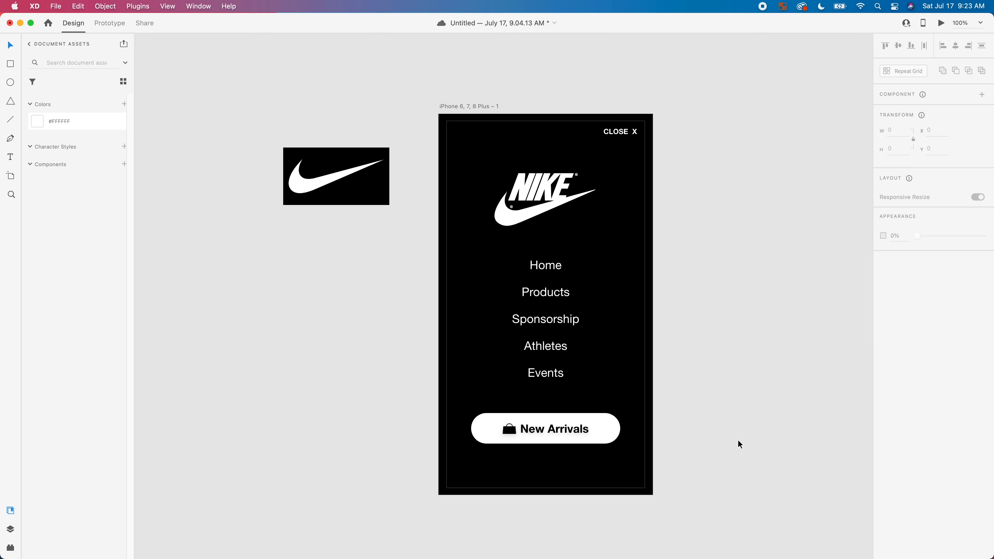
left_click(500, 429)
left_click(565, 432)
left_click(718, 423)
left_click(541, 267)
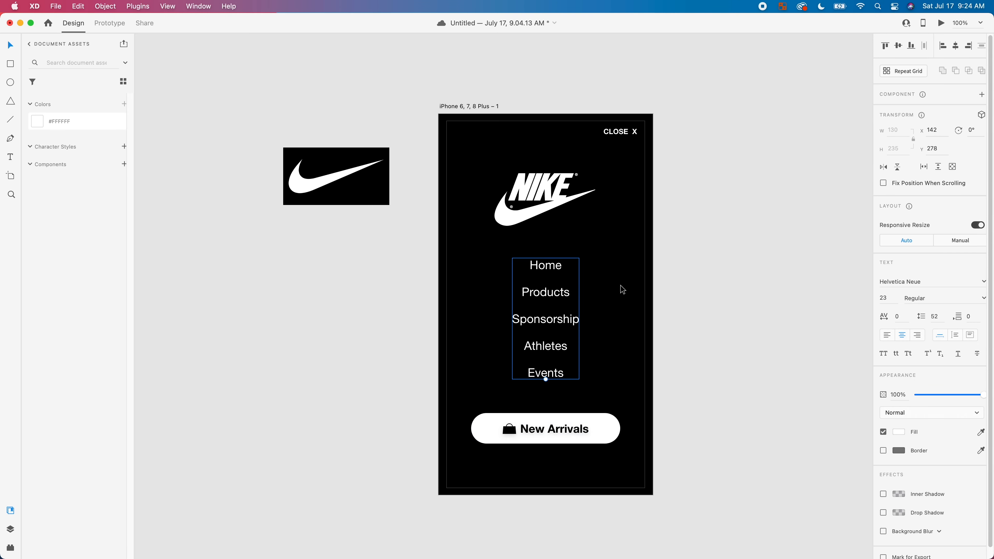
left_click(623, 132)
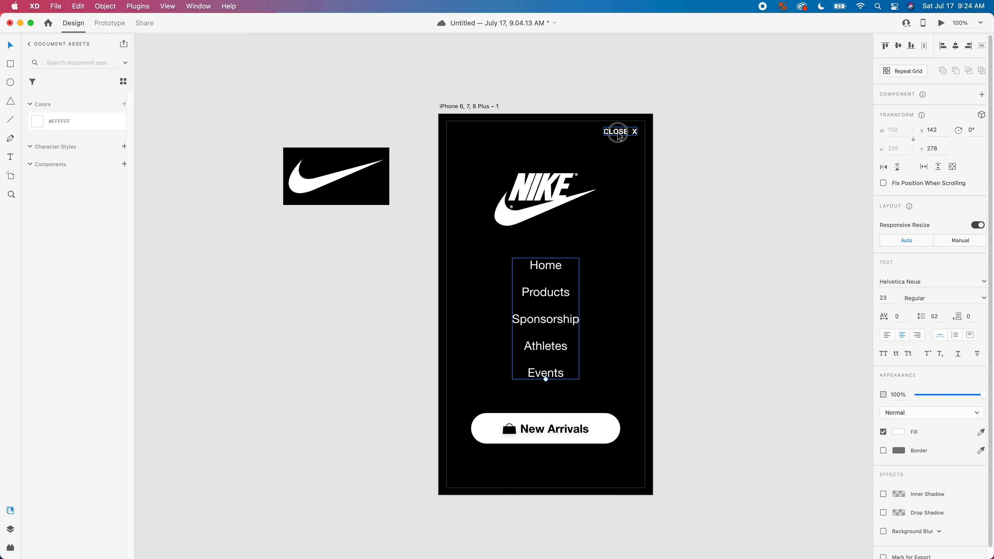
left_click(743, 166)
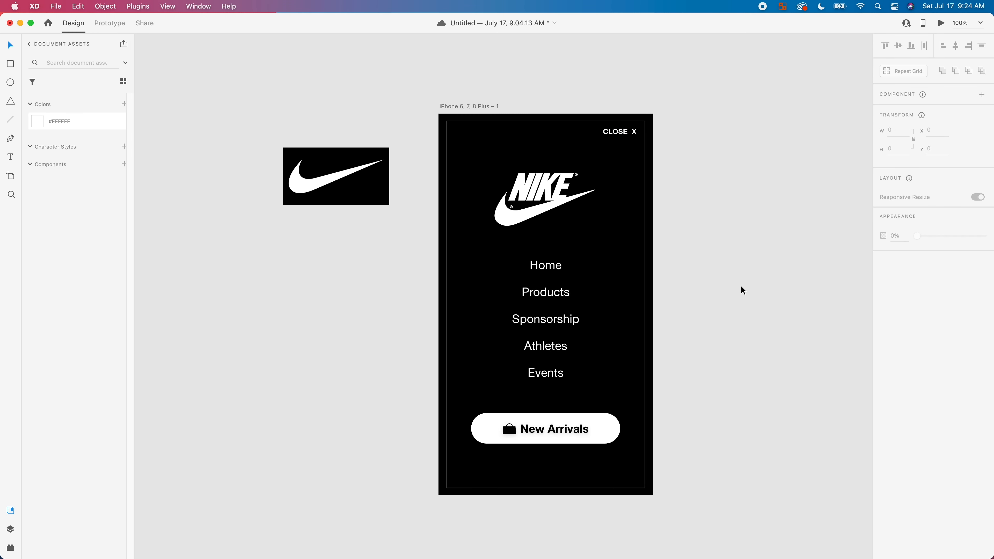
left_click(525, 310)
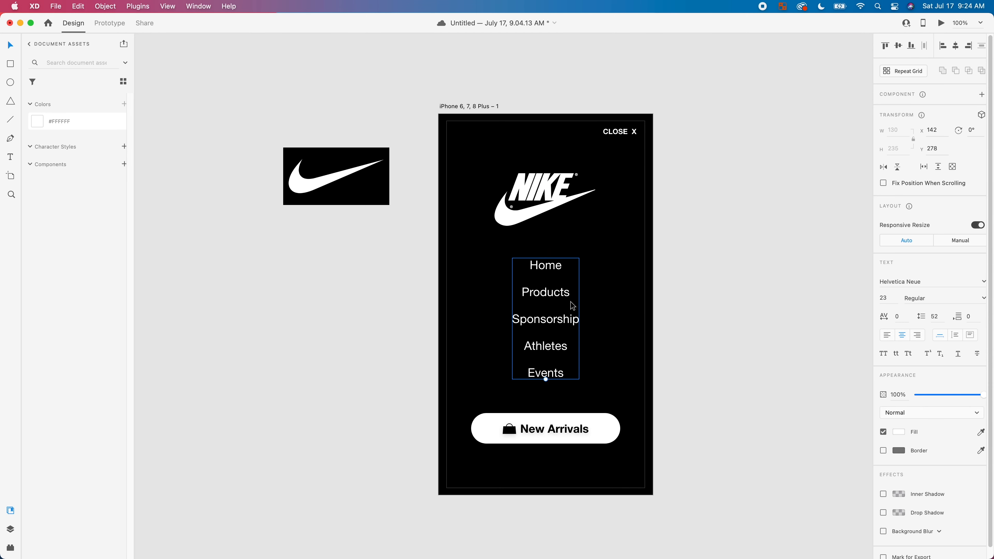
left_click(321, 304)
- Draw a circle about 38 px wide beside the Home entry, with no fill and a white #FFFFFF border
left_click(10, 81)
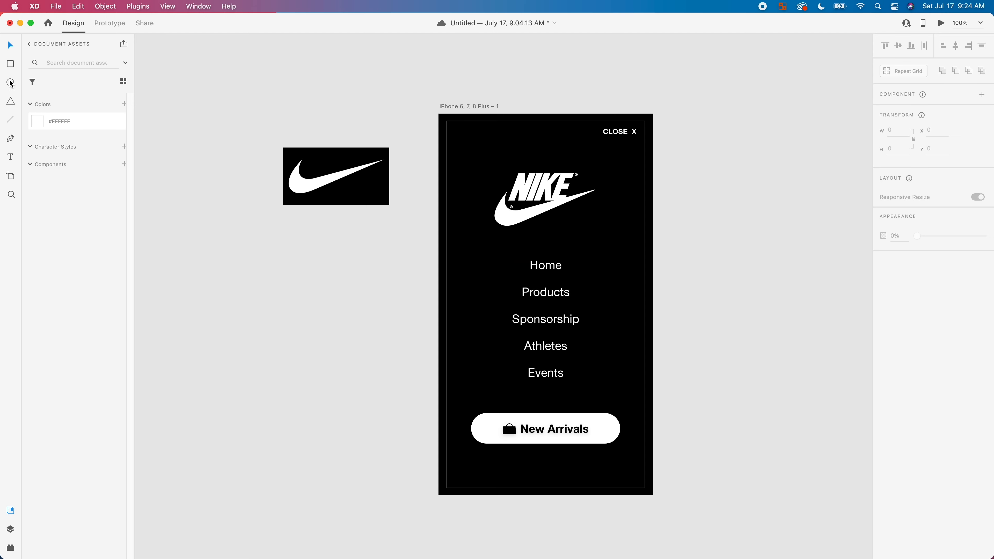
left_click_drag(613, 257, 632, 277)
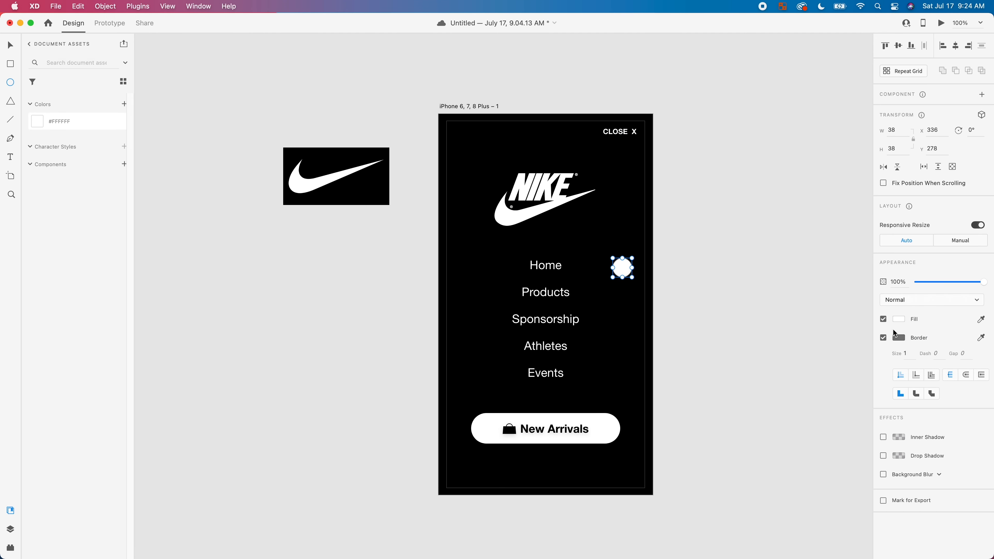
left_click(884, 319)
left_click(897, 338)
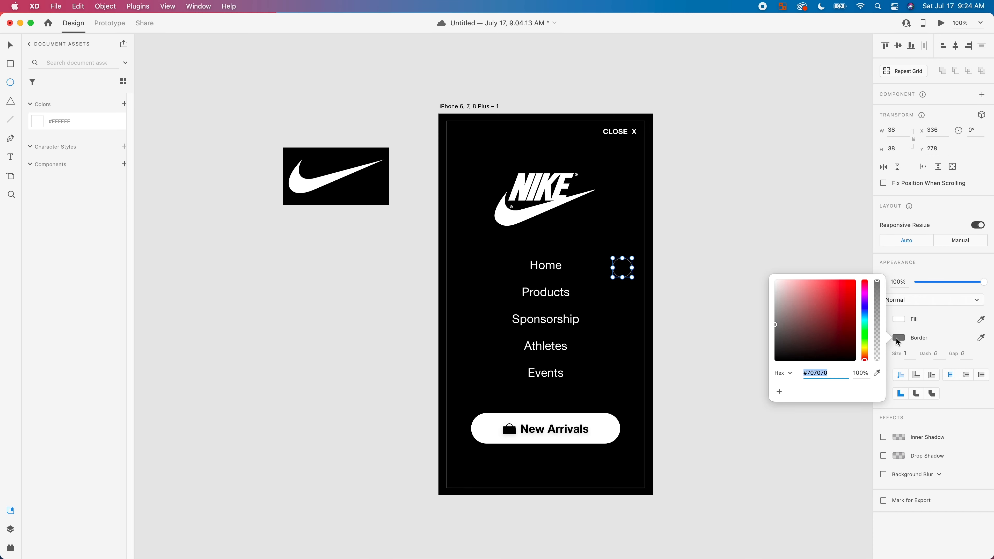
left_click_drag(823, 331, 715, 231)
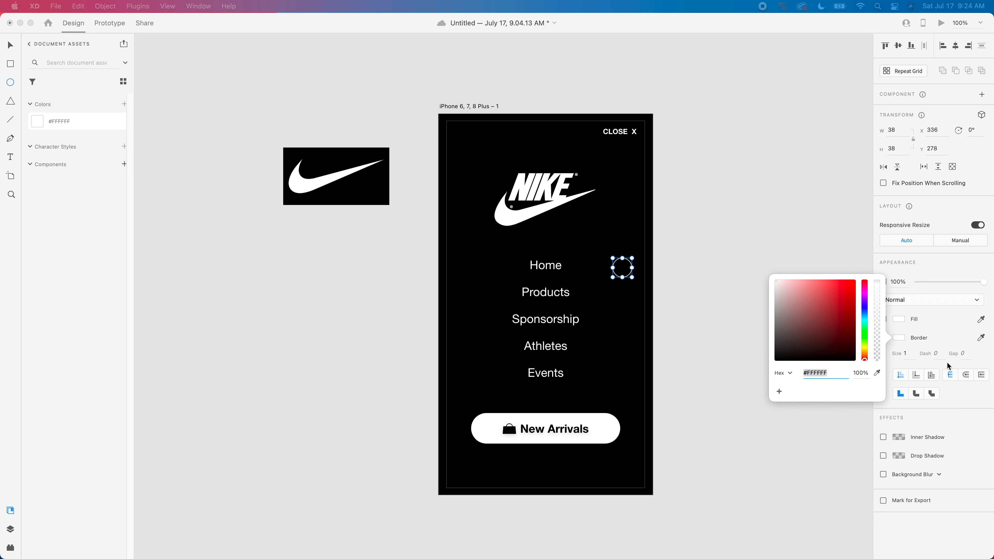
left_click(946, 340)
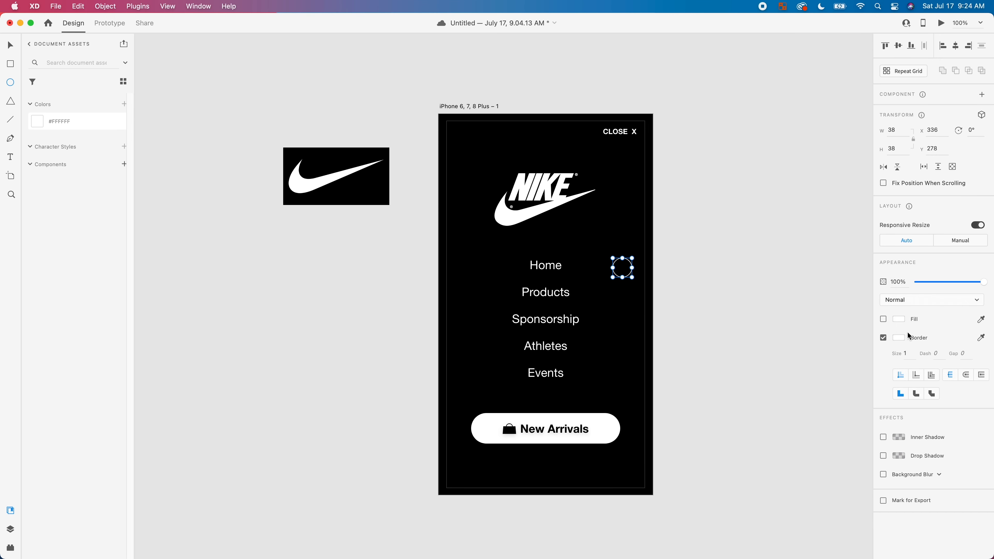
- Set the circle's border size to 2 and shrink the circle to about 21 px wide
left_click(900, 358)
type("2")
key("super+=")
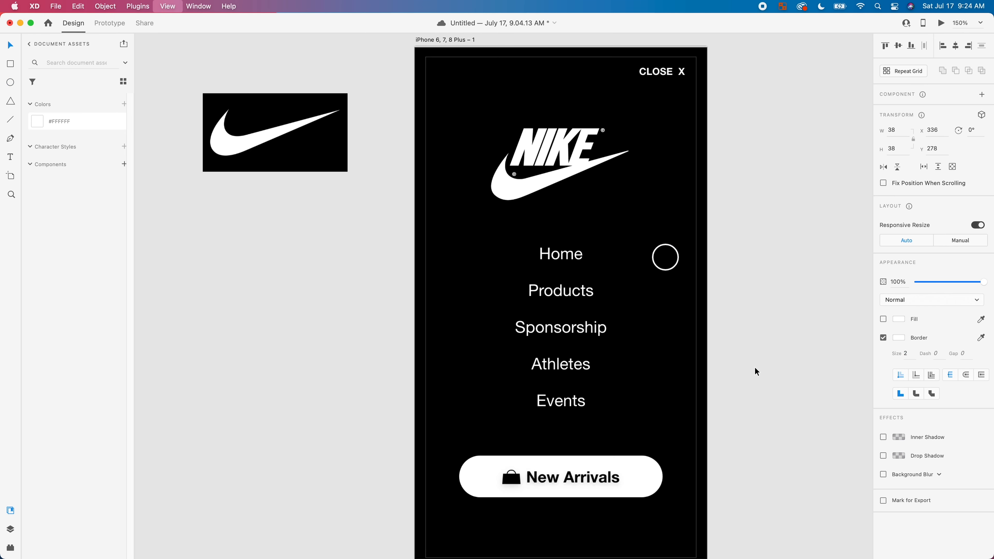
left_click_drag(612, 206, 402, 298)
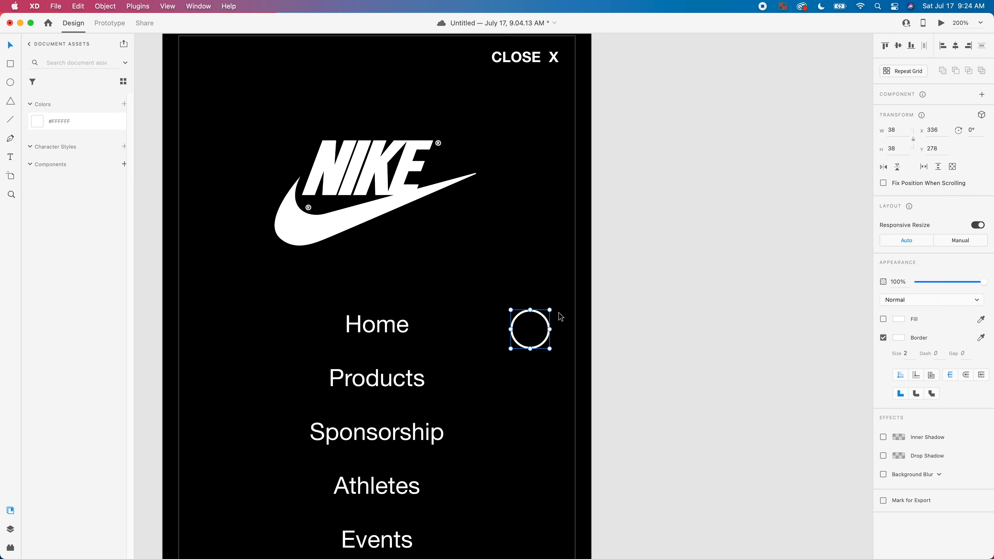
left_click_drag(550, 310, 525, 312)
- Duplicate the navigation list text, replace the copy's text with "+" and place it inside the circle
left_click(389, 335)
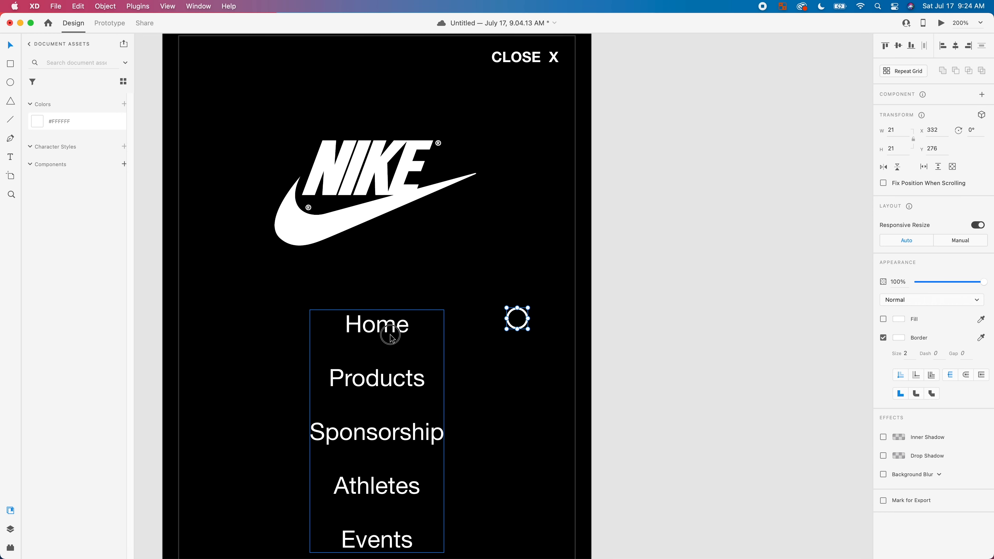
left_click_drag(403, 370, 699, 332, "alt")
double_click(699, 331)
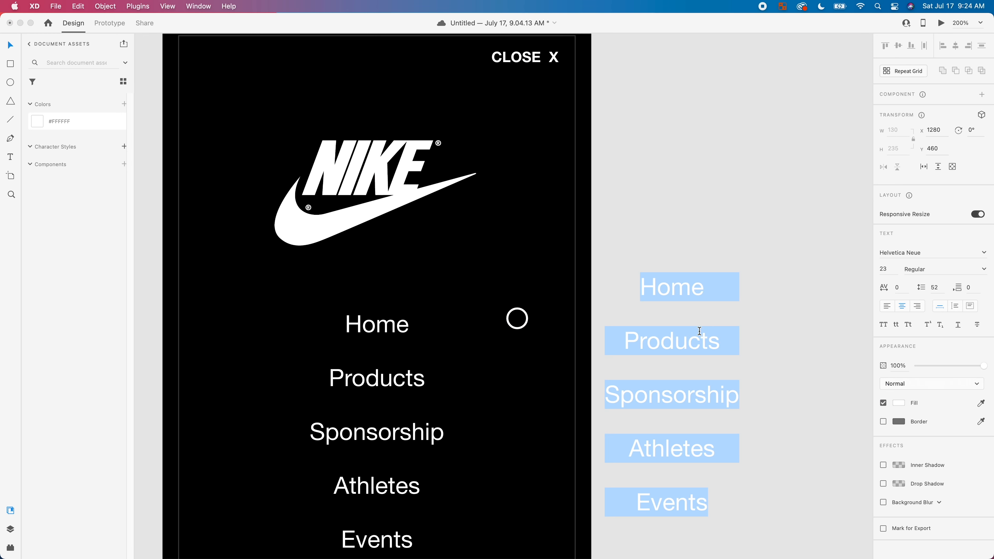
key("BackSpace")
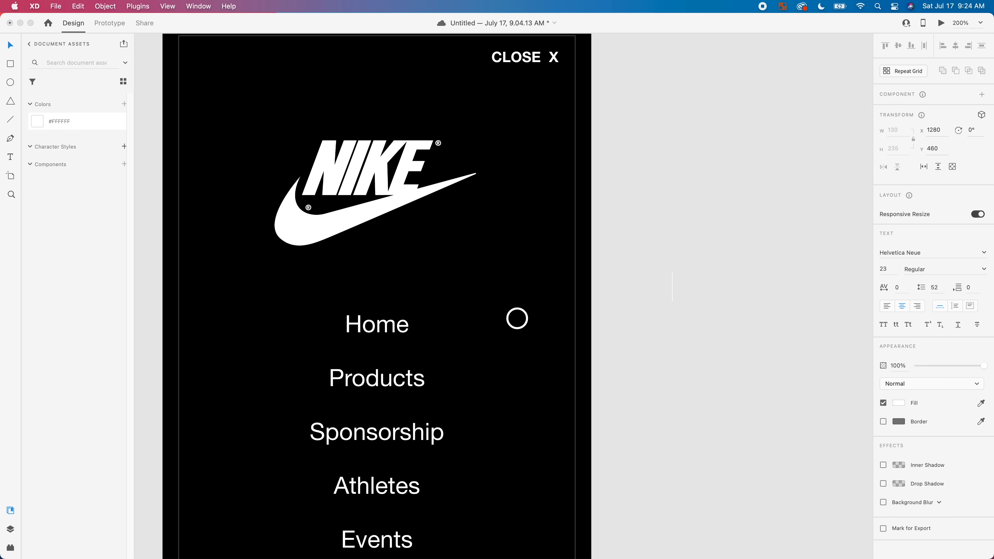
type("+")
left_click(746, 334)
left_click_drag(671, 291, 522, 320)
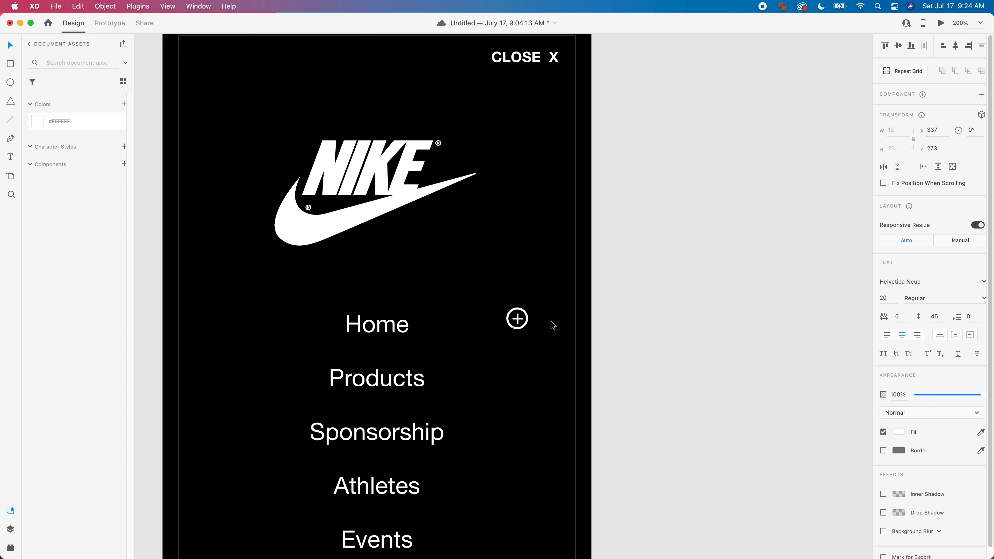
- Align the "+" text and the circle by their vertical middles, and delete the "+" text
left_click(679, 304)
left_click_drag(491, 356, 494, 356)
left_click_drag(708, 315, 543, 362)
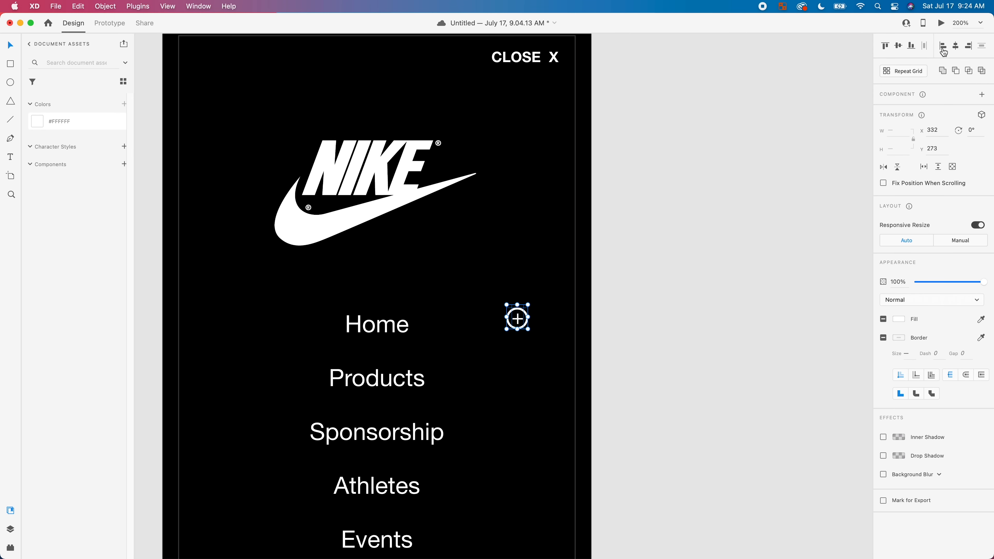
left_click(898, 45)
left_click(738, 222)
left_click(517, 319)
key("Delete")
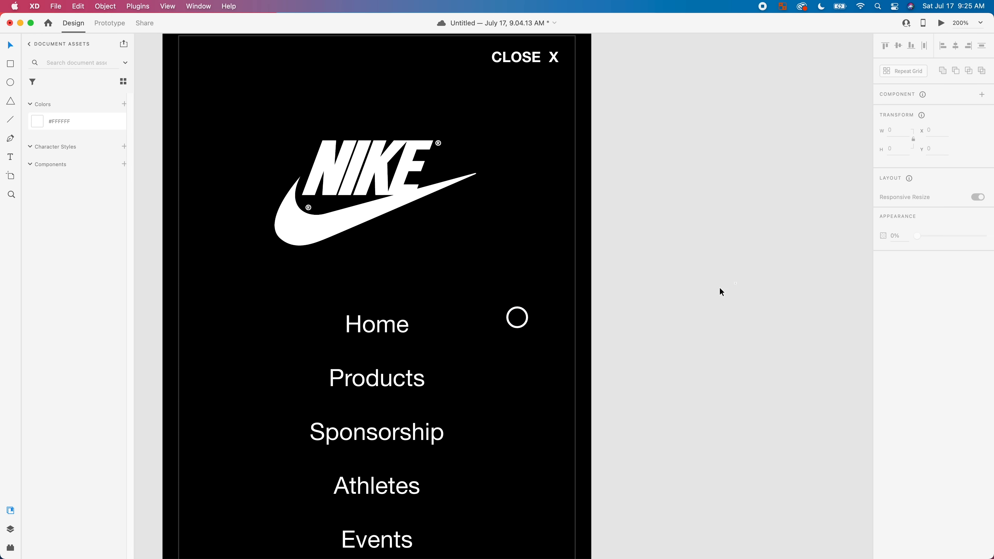
- Draw a vertical line about 20 px long above the circle and cross it with a horizontal line to form a plus
key("super+equal")
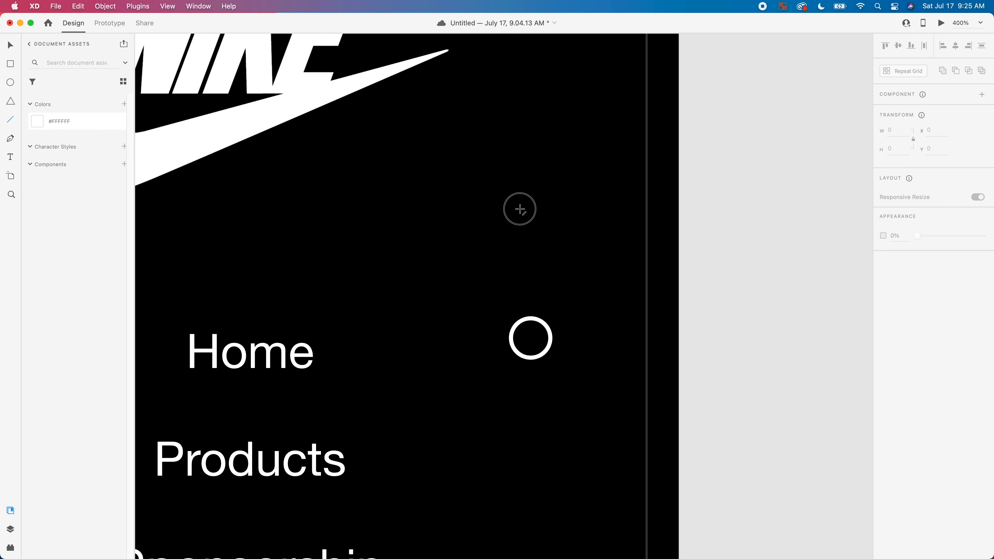
left_click_drag(520, 207, 520, 249)
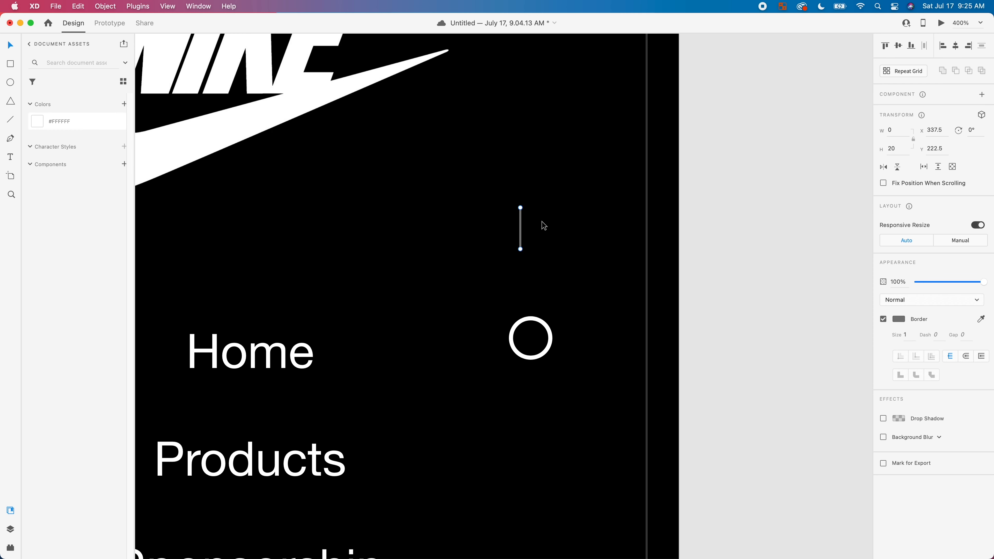
left_click_drag(522, 209, 514, 232)
- Give both plus lines round caps and a white #FFFFFF border, and scale the plus down to about half its size
left_click(520, 227)
left_click(521, 243, "shift")
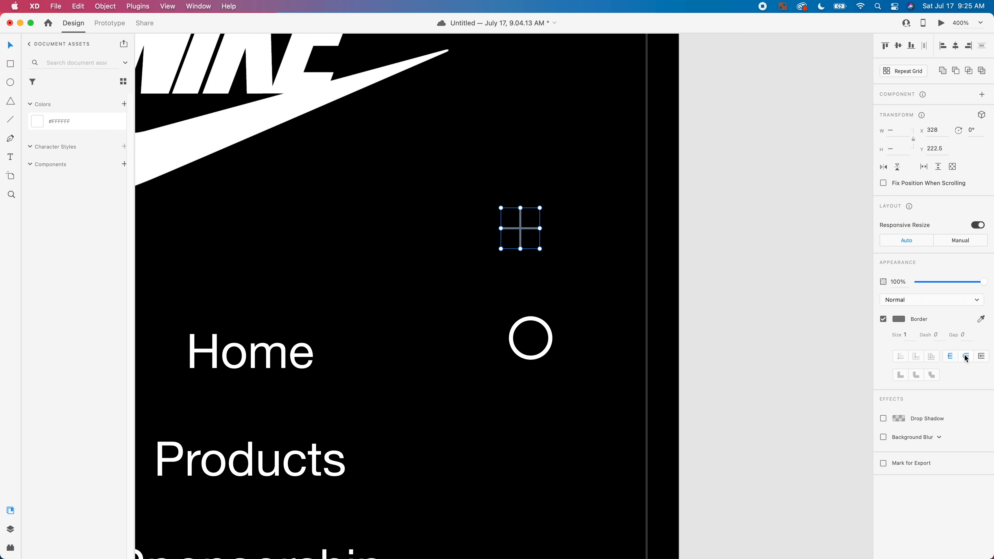
left_click(898, 318)
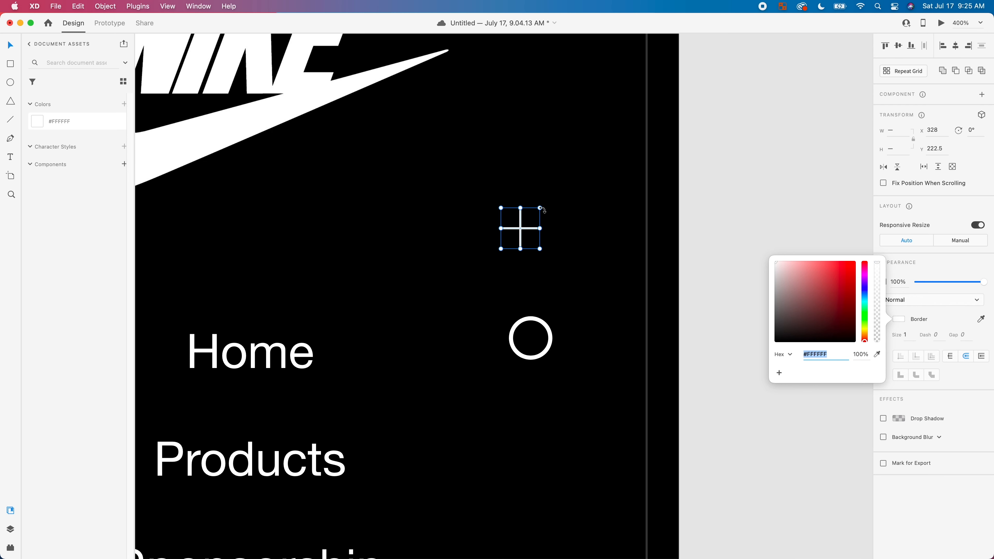
left_click_drag(541, 208, 519, 230)
left_click(536, 284)
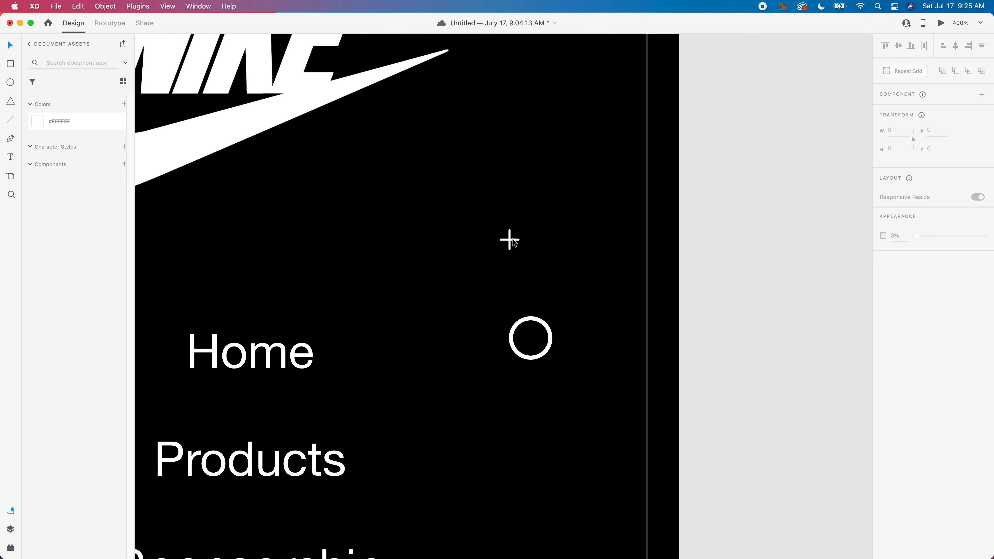
- Group the two plus lines and move the group onto the circle beside Home
left_click(512, 239)
left_click(510, 233, "shift")
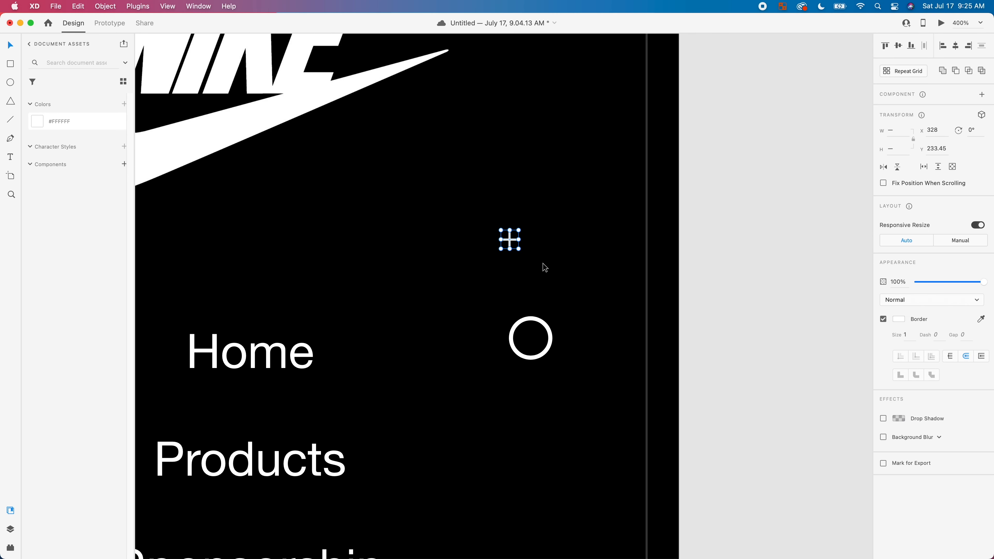
key("super+g")
mouse_move(514, 238)
left_mouse_down()
mouse_move(560, 322)
mouse_move(511, 244)
left_mouse_up()
- Lock the thin frame outline and centre the plus inside the circle
left_click_drag(792, 297, 634, 343)
key("super+l")
left_click_drag(788, 219, 535, 342)
left_click(511, 282)
left_click(750, 329)
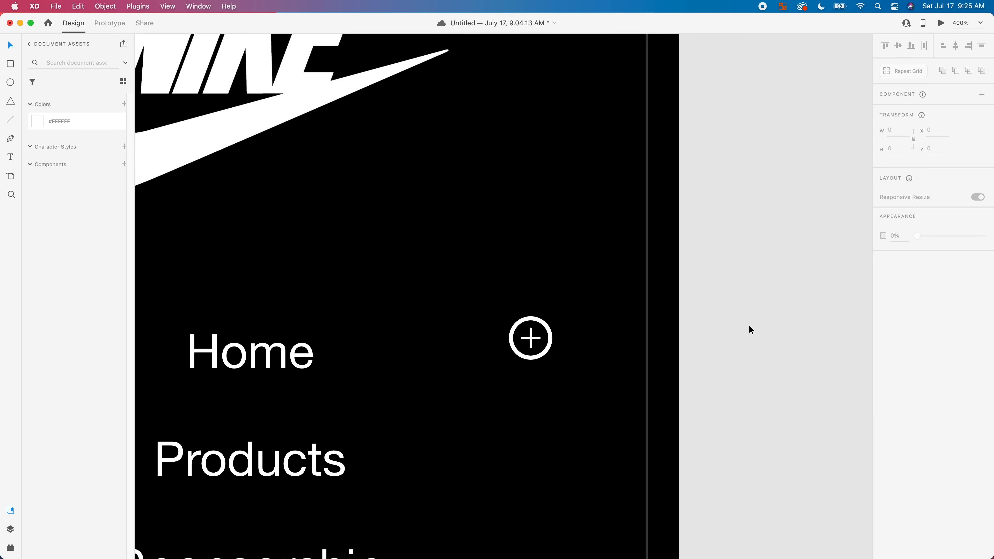
- Set the circle's border size to 1
left_click(546, 324)
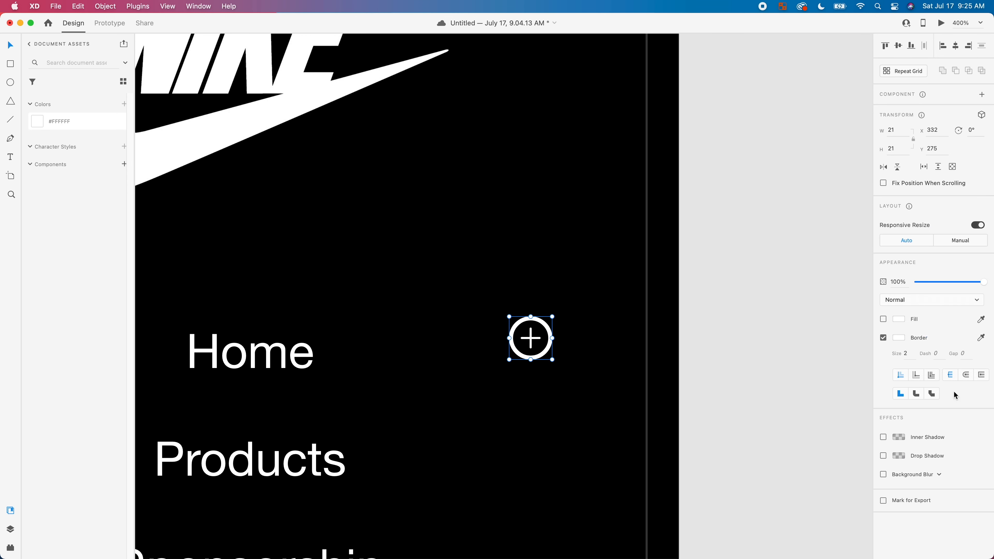
left_click(905, 355)
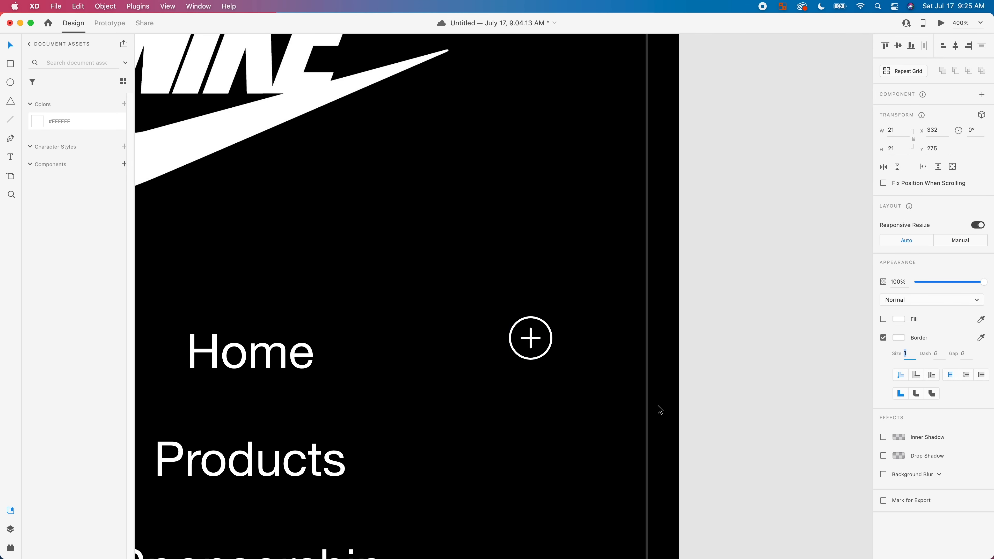
- Move the circle and plus down to Y 282, level with Home, and group them as one icon
left_click_drag(744, 295, 448, 411)
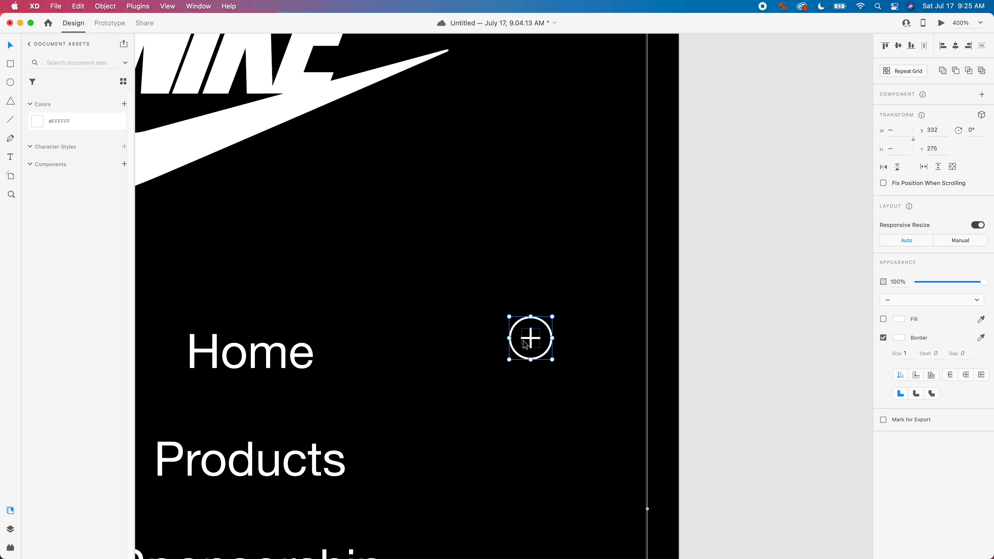
mouse_move(533, 347)
left_mouse_down()
mouse_move(550, 361)
mouse_move(537, 360)
left_mouse_up()
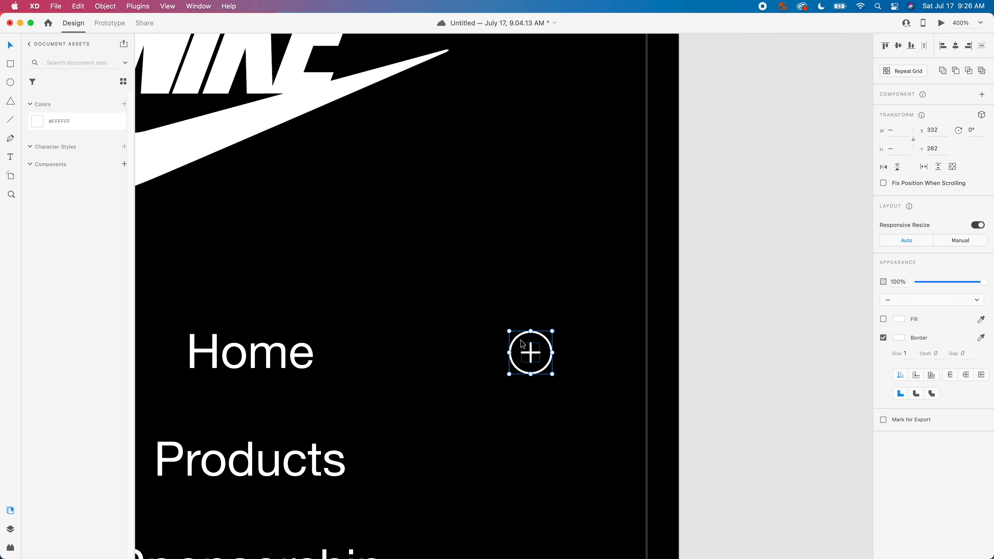
key("super+g")
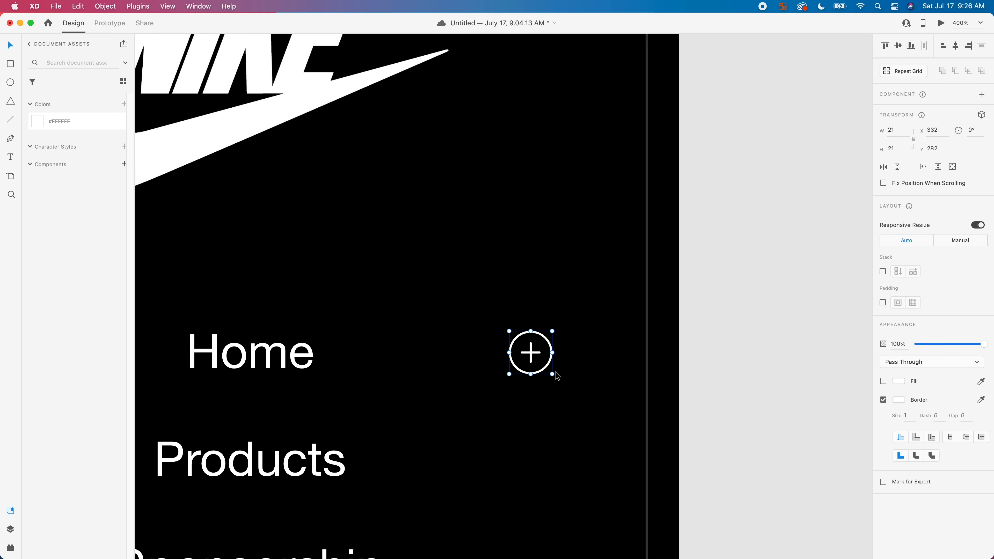
- Duplicate the circled plus icon down the column so Products, Sponsorship, Athletes and Events each have one level with them
scroll(558, 375, "down", 5)
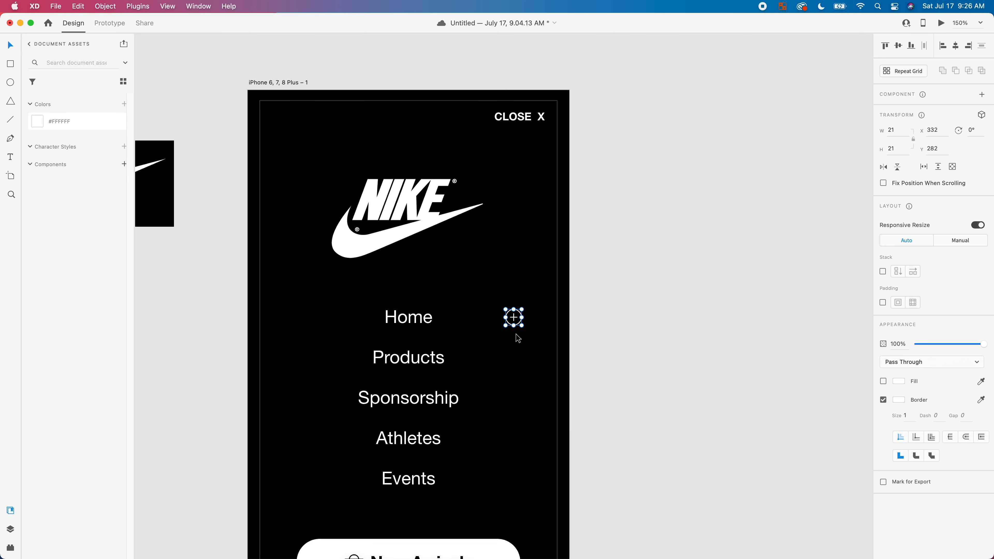
left_click_drag(516, 323, 503, 479)
left_click(704, 447)
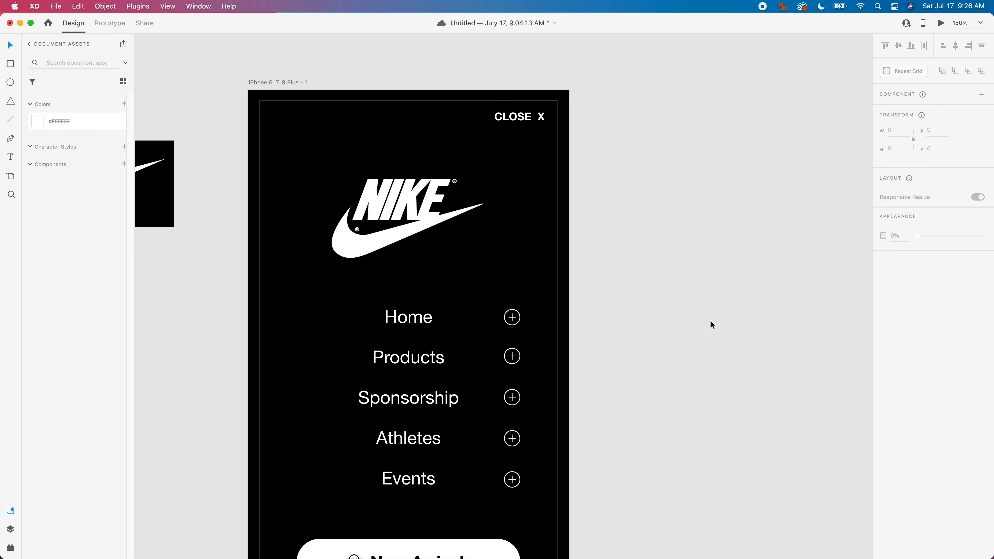
- Left-align the text of the navigation list
left_click_drag(599, 369, 717, 315)
left_click(562, 331)
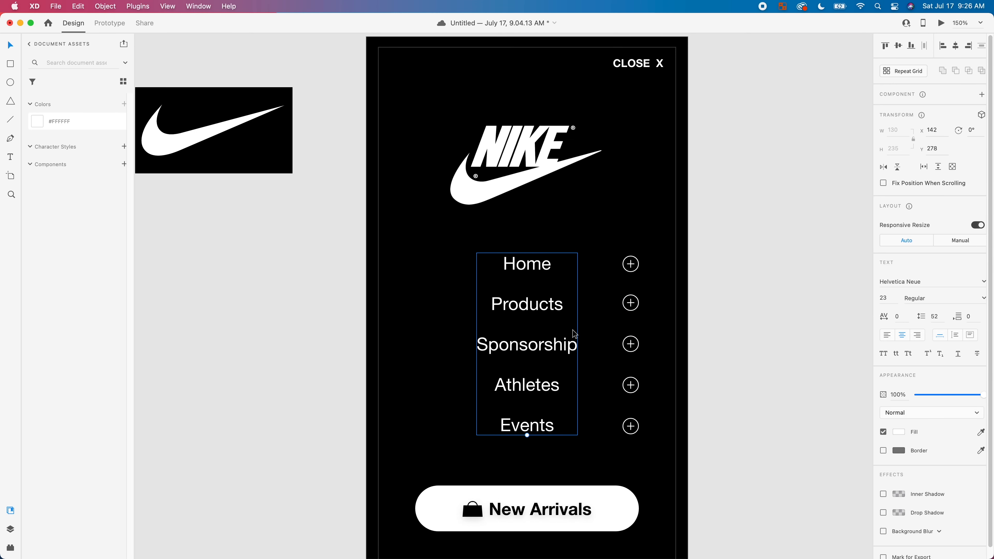
left_click(888, 335)
left_click(780, 267)
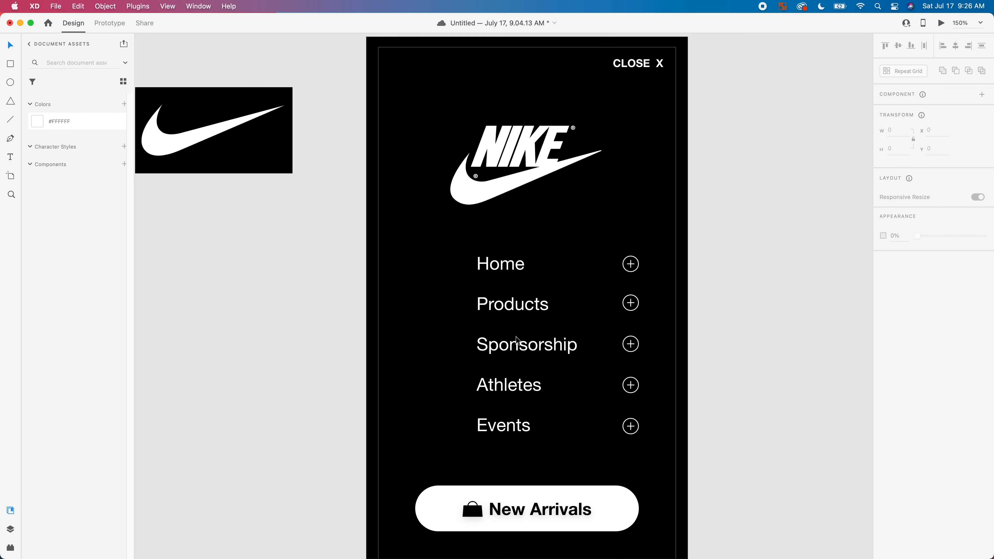
- Move the navigation list left to X 117, then shift the list and plus icons together to X 90 to centre them
left_click_drag(511, 345, 493, 347)
left_click_drag(797, 245, 415, 458)
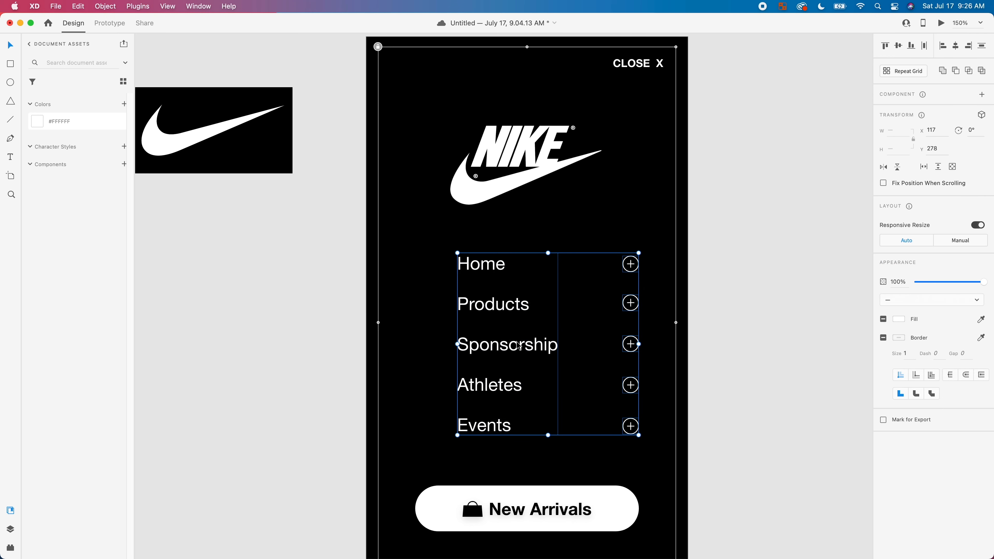
left_click_drag(517, 346, 496, 345)
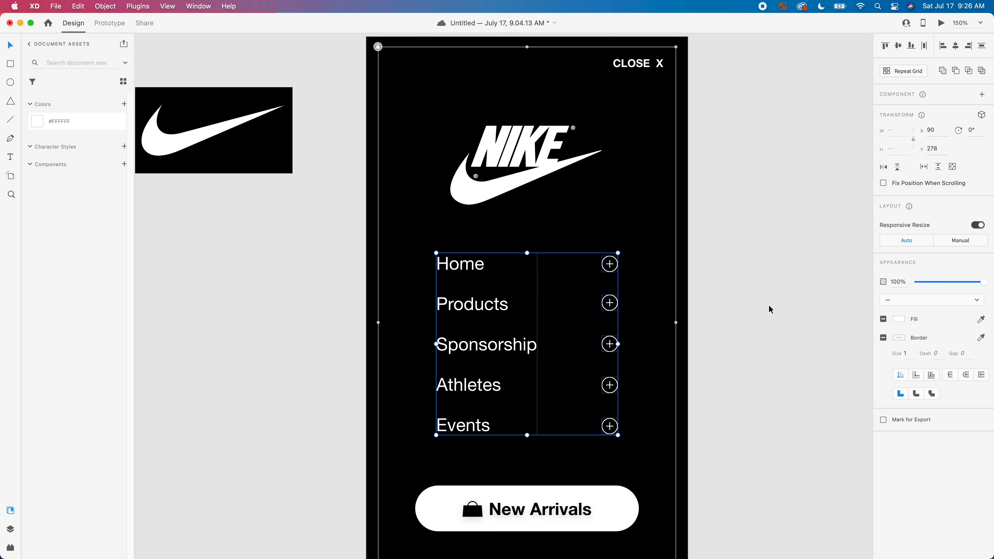
left_click(769, 309)
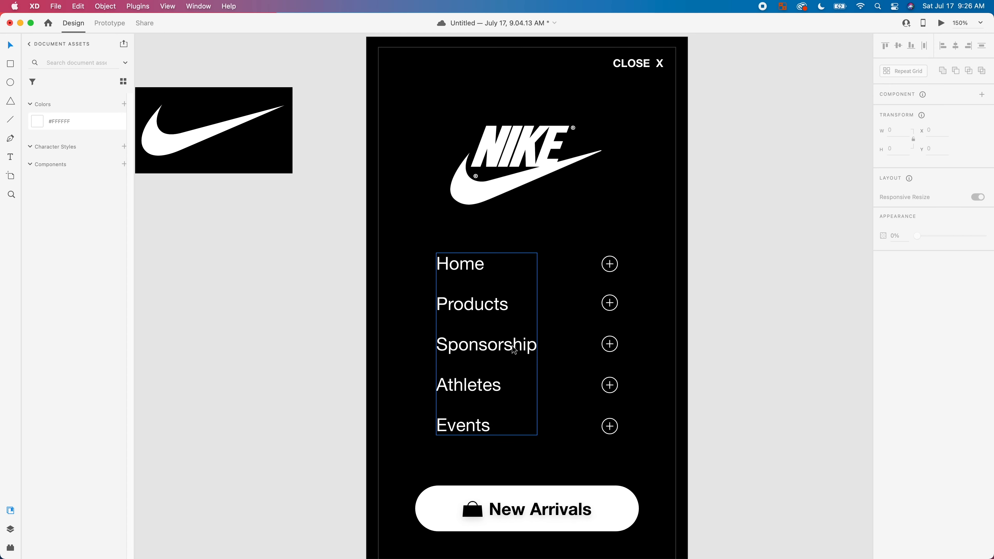
left_click(465, 376)
double_click(508, 290)
left_click(732, 310)
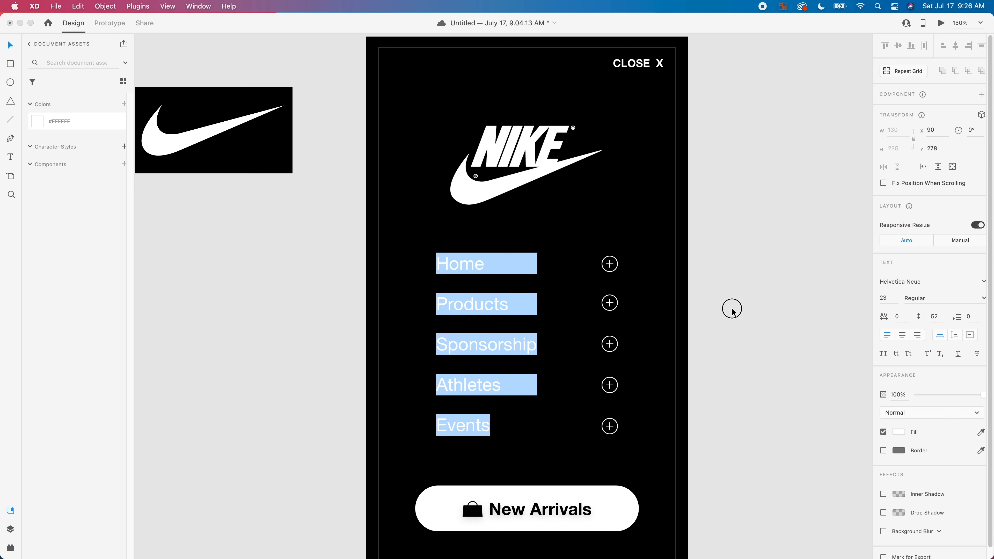
- Unlock the thin frame rectangle around the menu screen and delete it
scroll(618, 331, "down", 3)
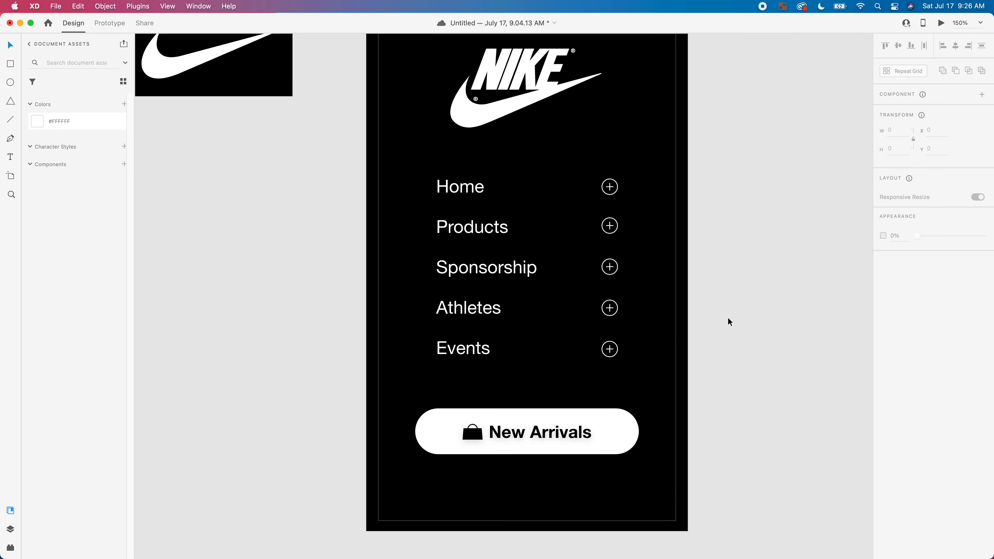
scroll(727, 317, "up", 3)
scroll(727, 317, "down", 2)
scroll(726, 319, "down", 2)
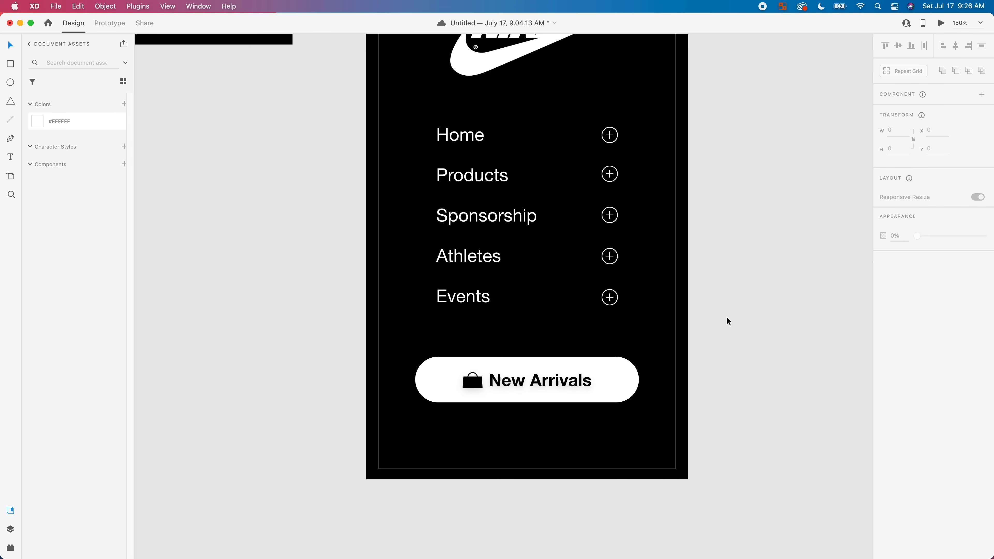
scroll(726, 319, "up", 5)
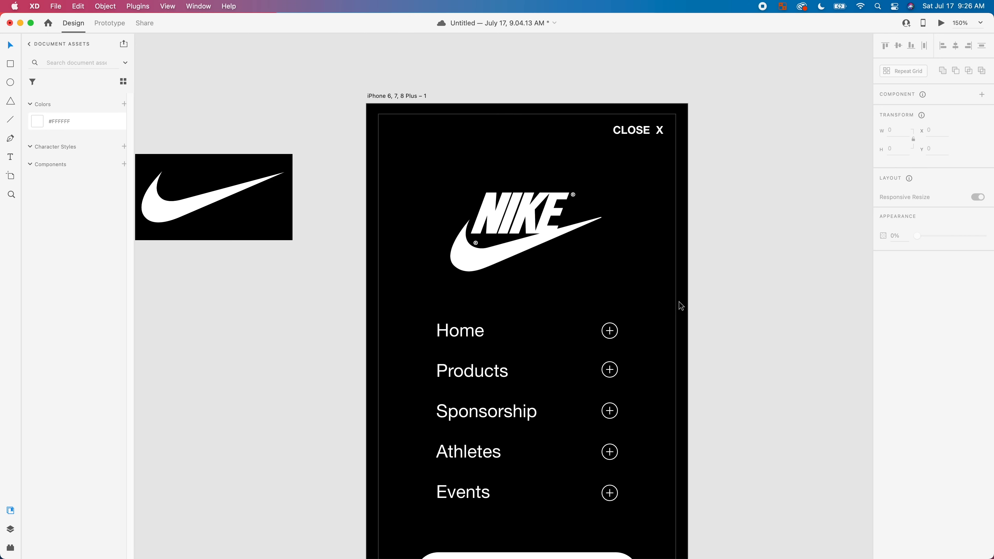
left_click(675, 312)
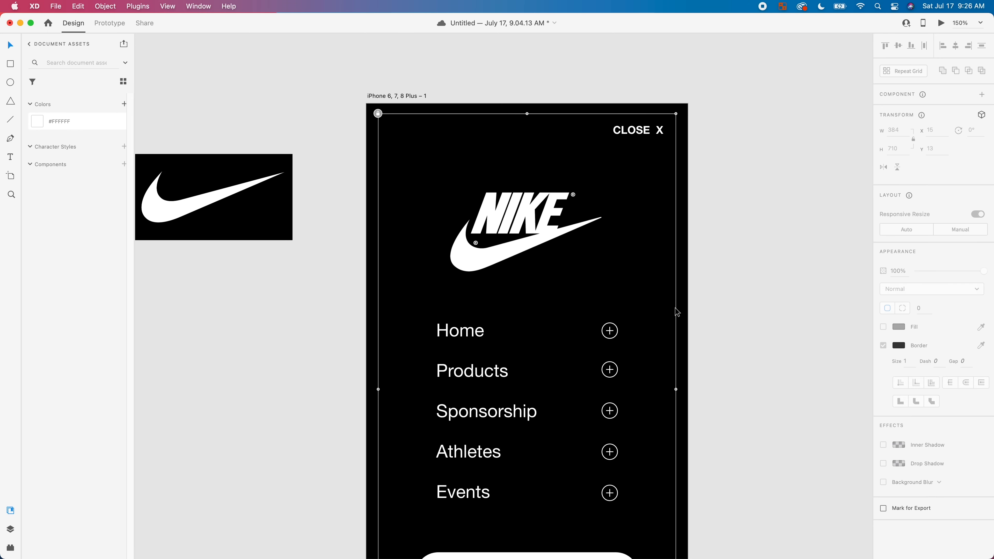
key("super+l")
key("Delete")
- Draw a narrow white rectangle 12 wide and 728 high along the artboard's left edge, and save the document
left_click_drag(645, 312, 644, 281)
left_click(11, 65)
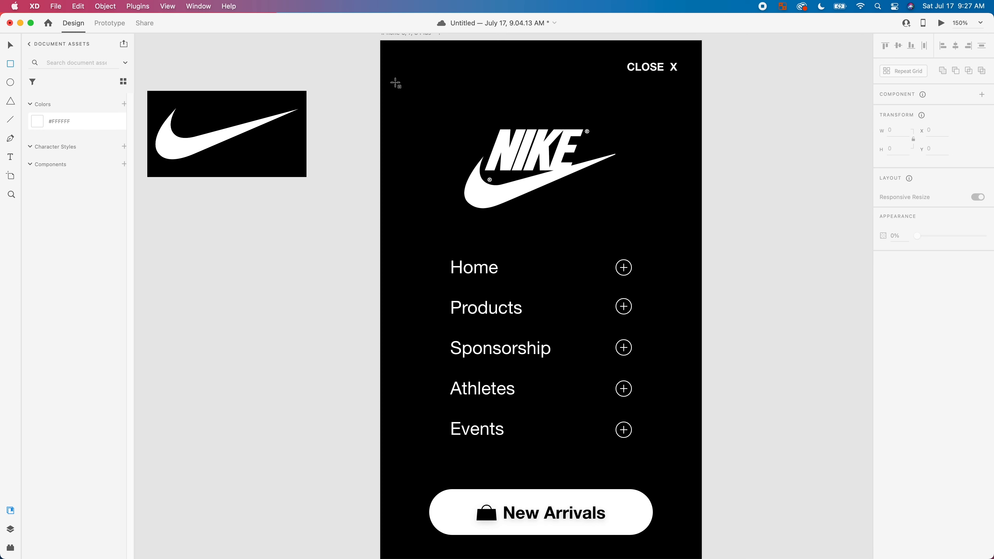
key("super+s")
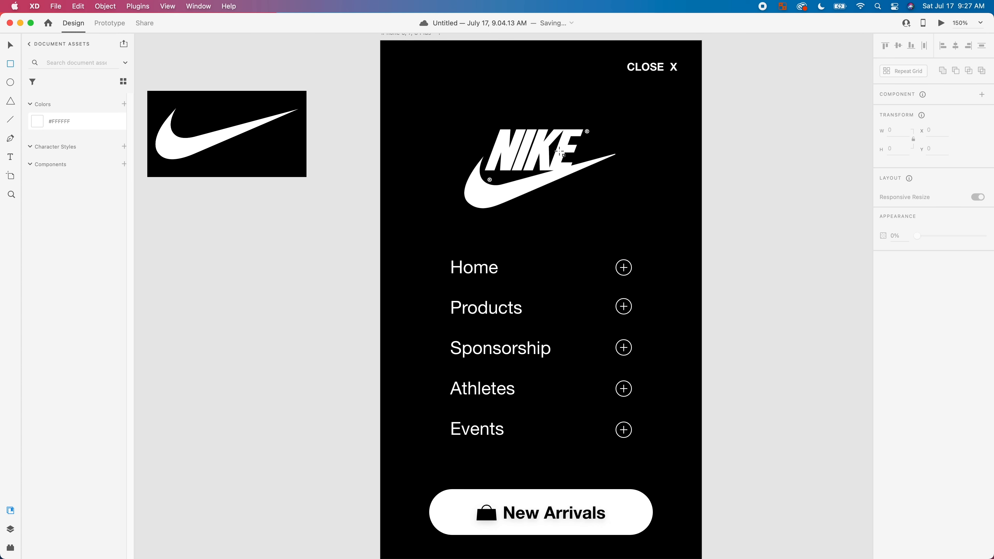
scroll(648, 289, "down", 5)
scroll(628, 293, "up", 7)
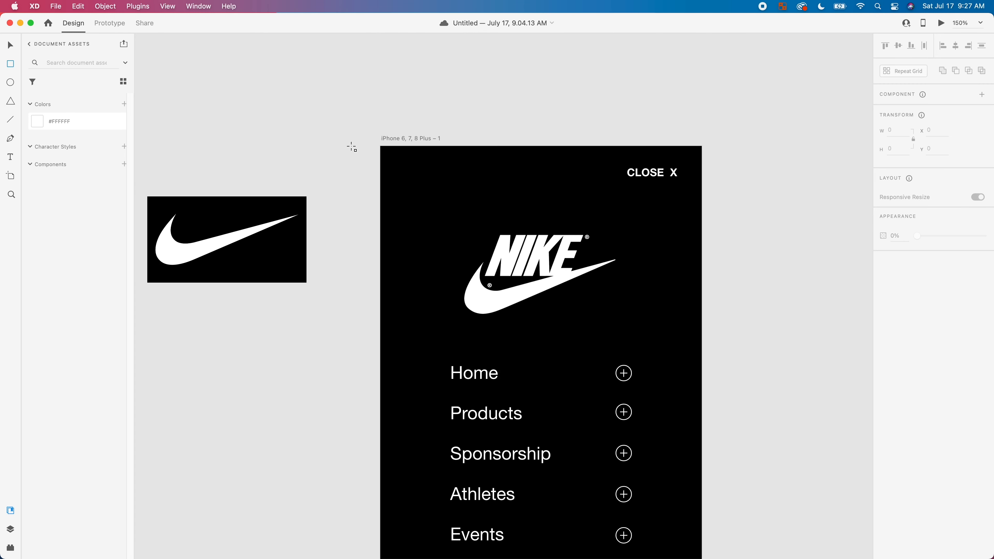
mouse_move(378, 149)
left_mouse_down()
mouse_move(409, 333)
mouse_move(386, 459)
mouse_move(361, 468)
mouse_move(395, 466)
mouse_move(389, 459)
left_mouse_up()
scroll(362, 468, "down", 5)
left_click_drag(437, 37, 417, 230)
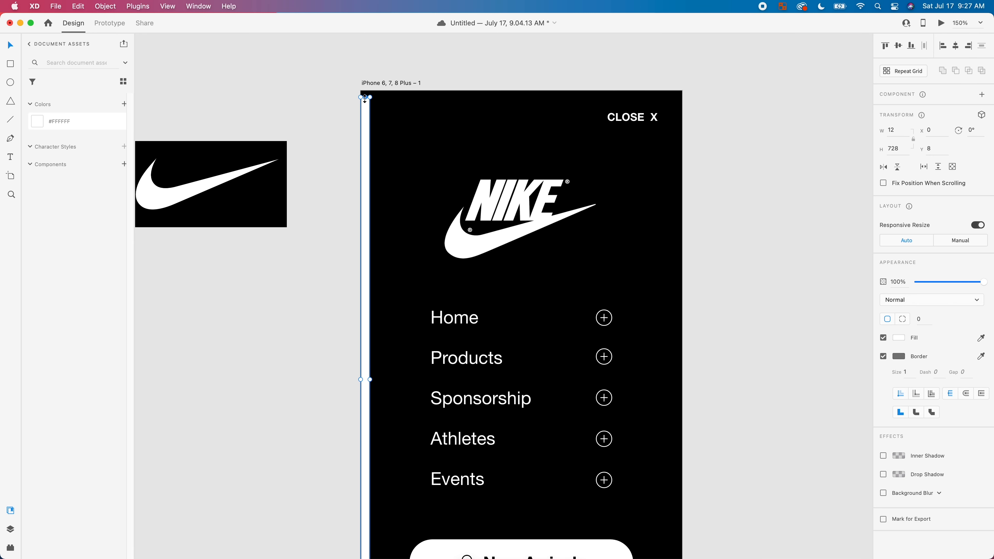
- Extend the white bar up to the artboard's top edge, making it 736 high, and remove its border
left_click_drag(365, 98, 364, 90)
left_click(883, 357)
left_click(700, 393)
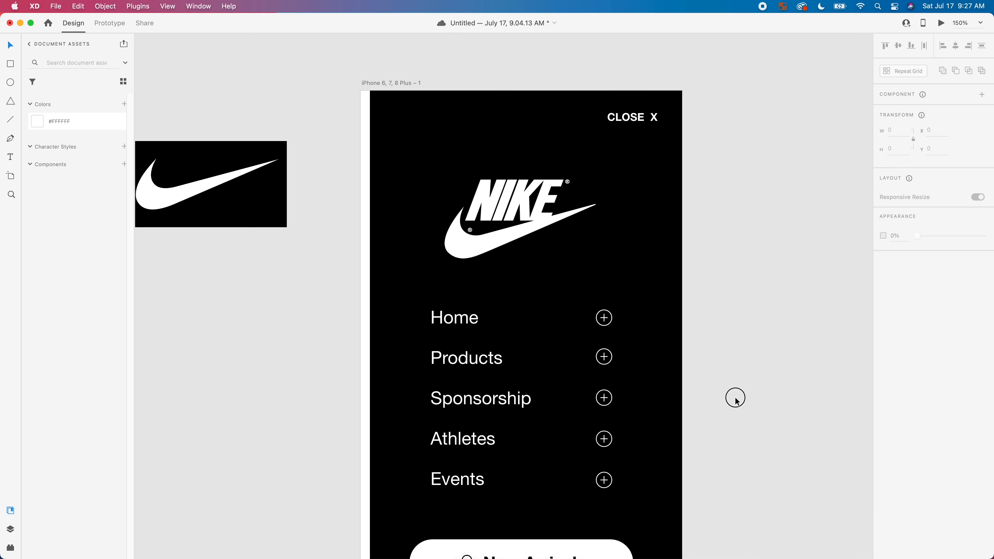
- Group the New Arrivals button together with its bag icon and label
scroll(734, 398, "down", 5)
left_click_drag(648, 362, 600, 334)
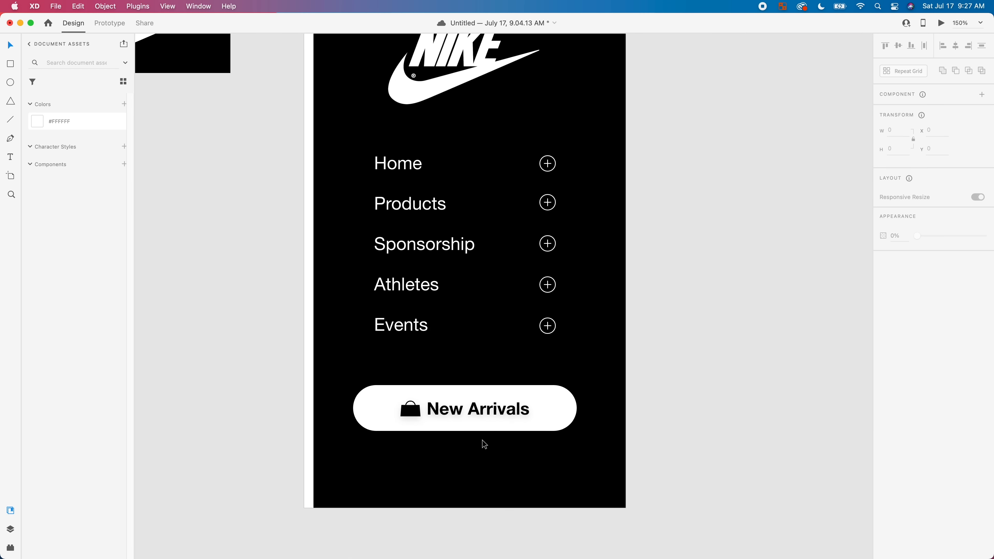
left_click(490, 410)
left_click_drag(661, 396, 388, 467)
key("super+g")
left_click(622, 427)
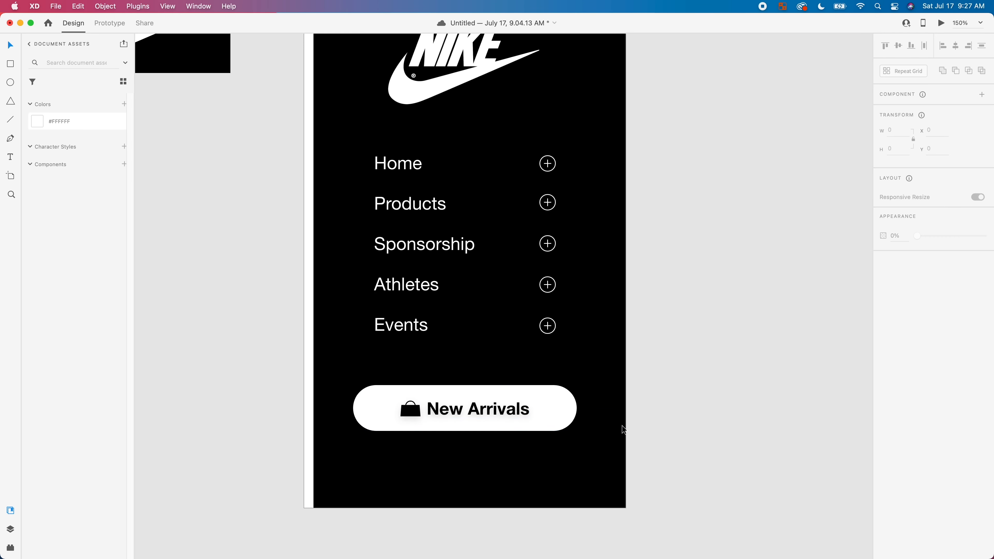
- Preview the menu screen with its white side bar at full screen, and close the preview
key("super+minus")
left_click(706, 378)
left_click_drag(668, 328, 662, 370)
left_click(943, 22)
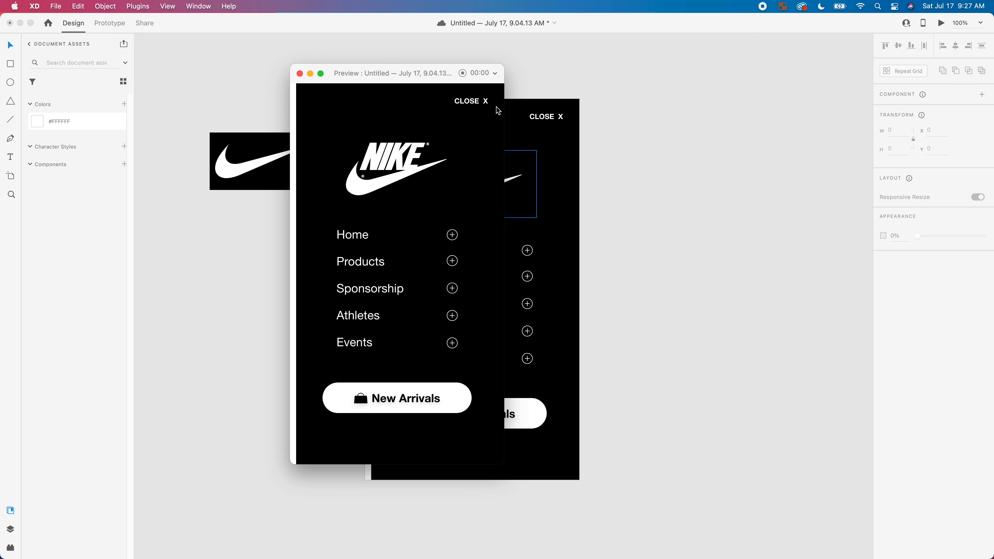
left_click_drag(415, 75, 409, 5)
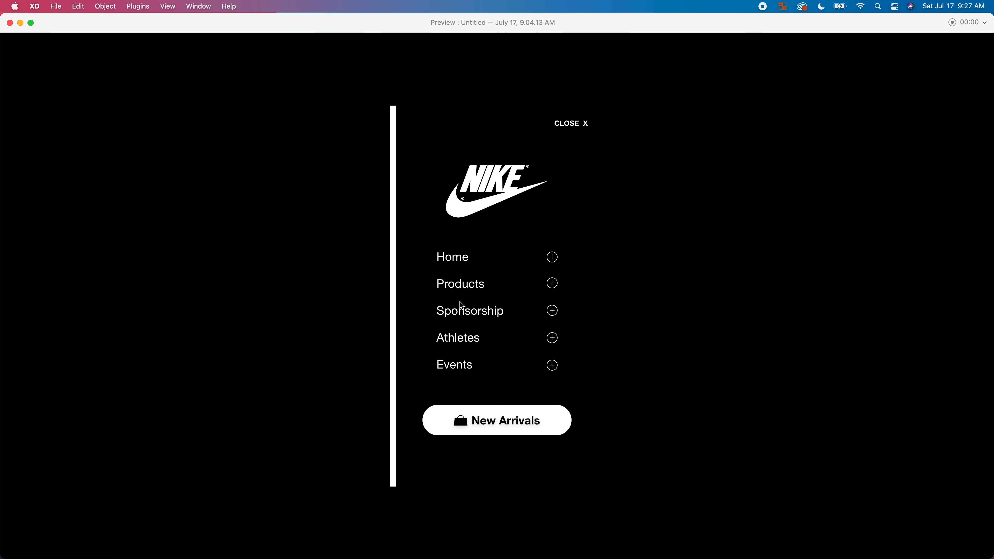
left_click(10, 22)
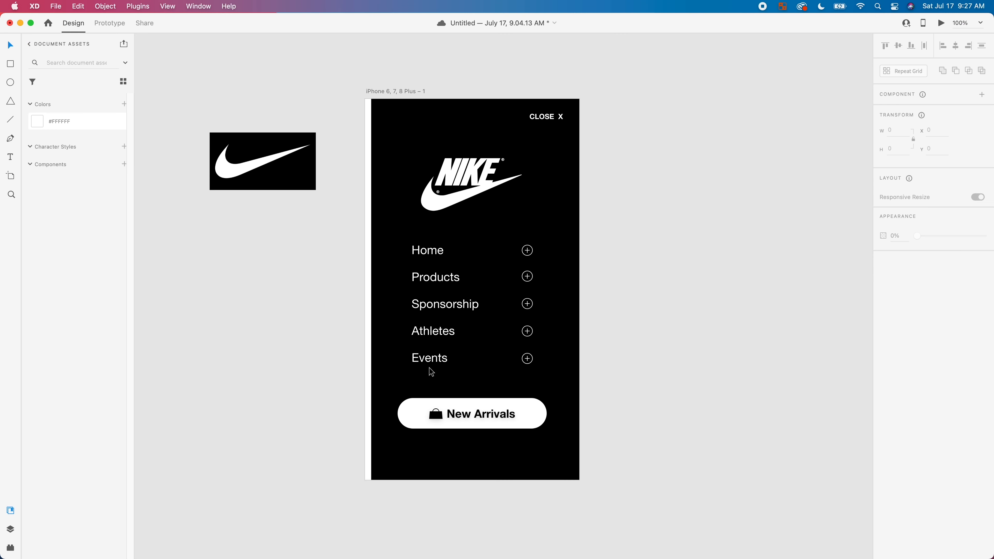
- Copy the white side bar, rotate the copy 90° and place it along the artboard's bottom edge at Y 724
left_click(367, 299)
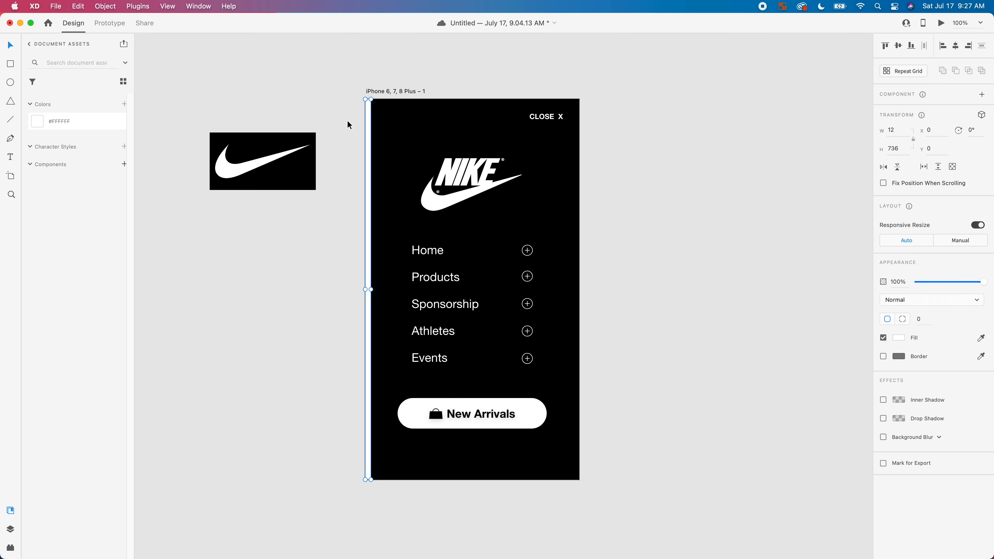
key("super+c")
left_click_drag(375, 96, 520, 313)
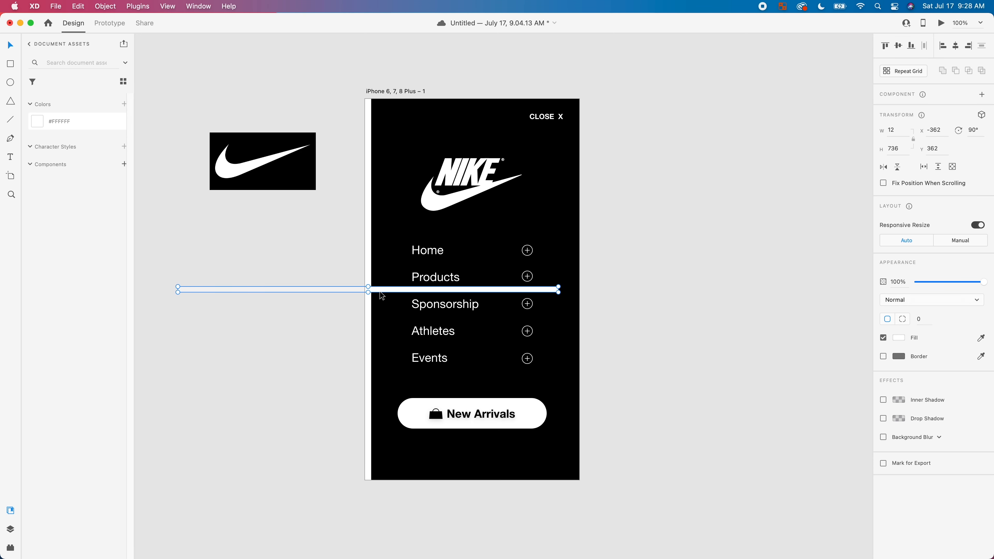
left_click_drag(382, 295, 403, 478)
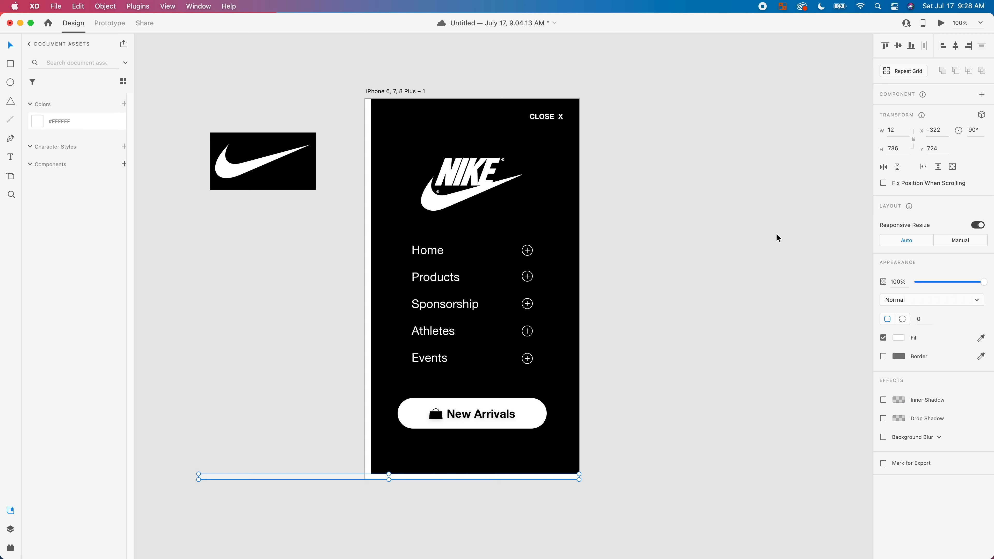
left_click(710, 290)
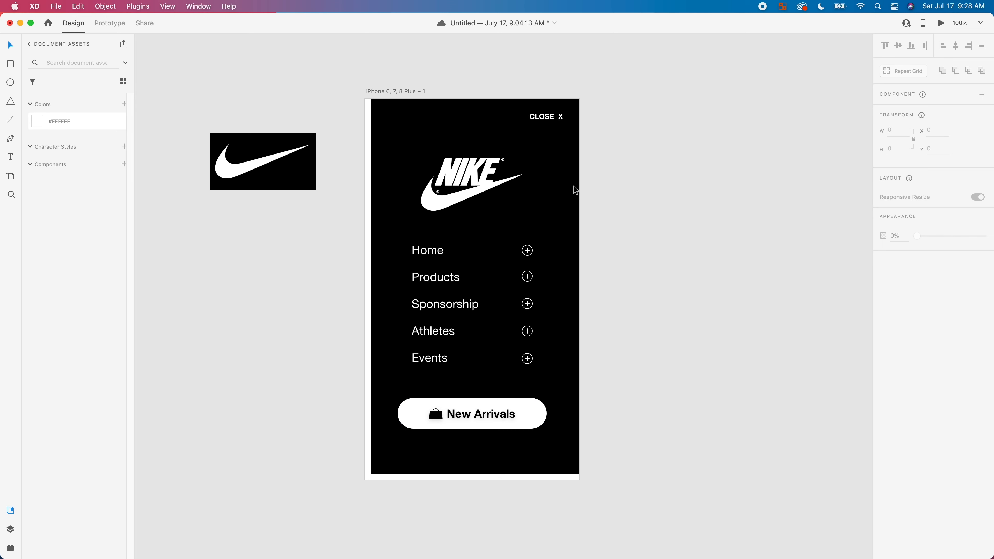
- Nudge the CLOSE X label to X 320, Y 23
left_click(560, 118)
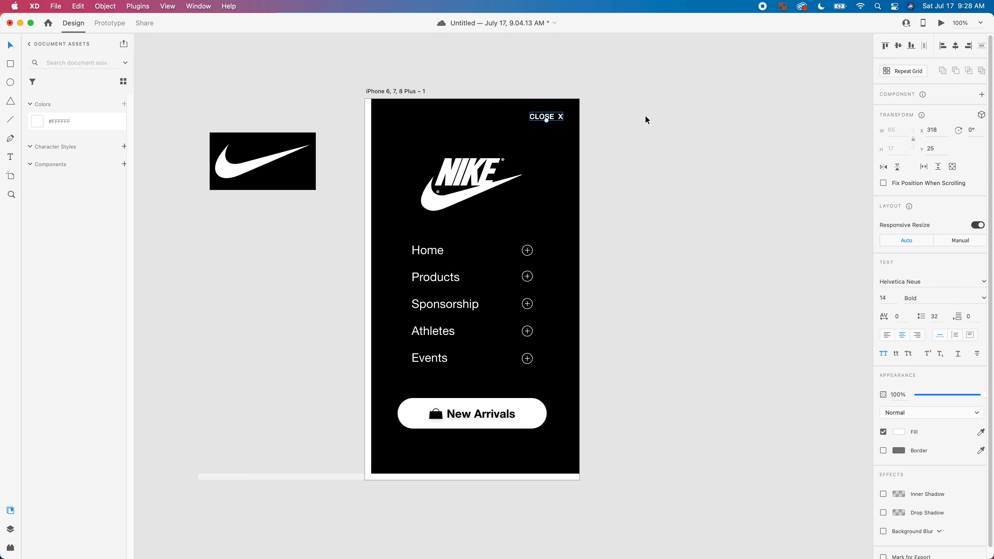
left_click(646, 117)
left_click(557, 117)
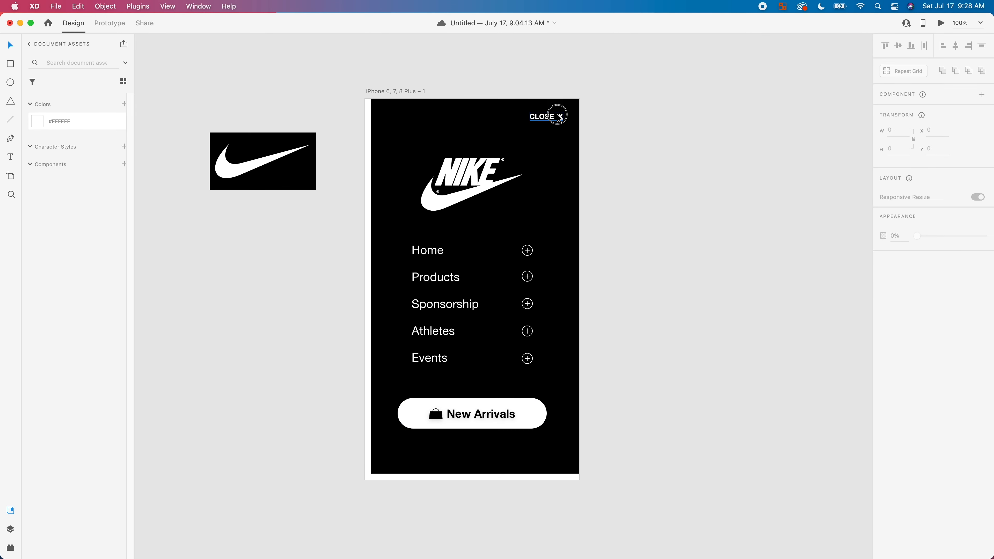
left_click(699, 129)
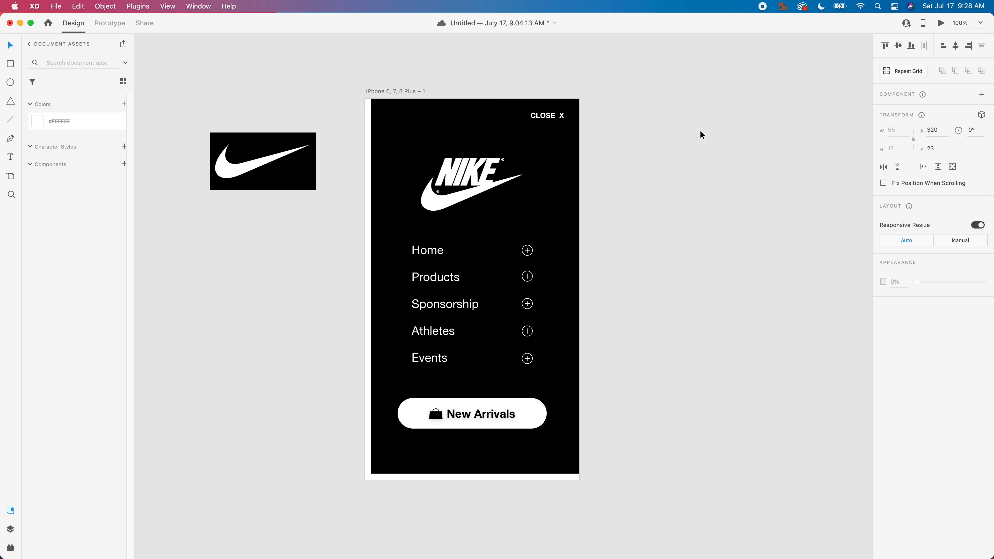
left_click(461, 193)
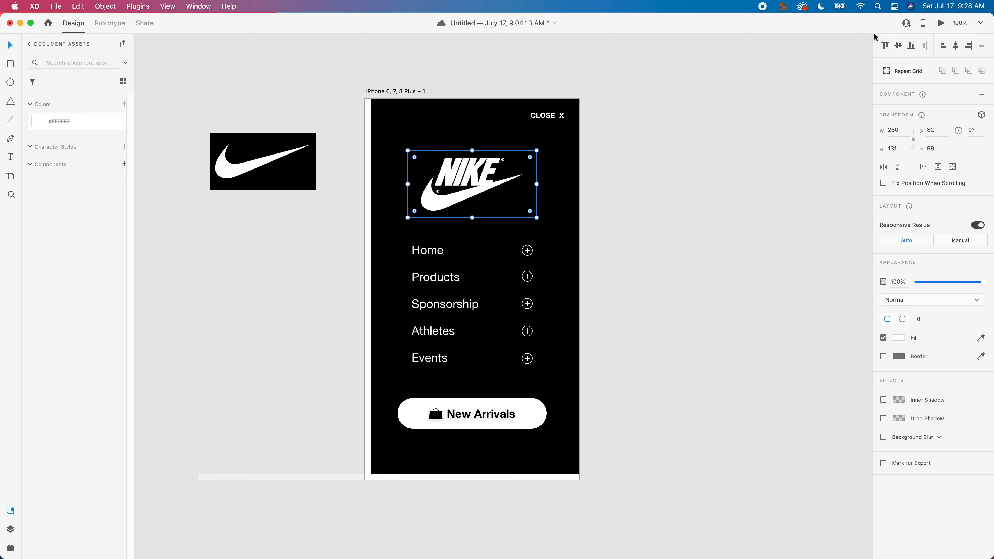
double_click(477, 190)
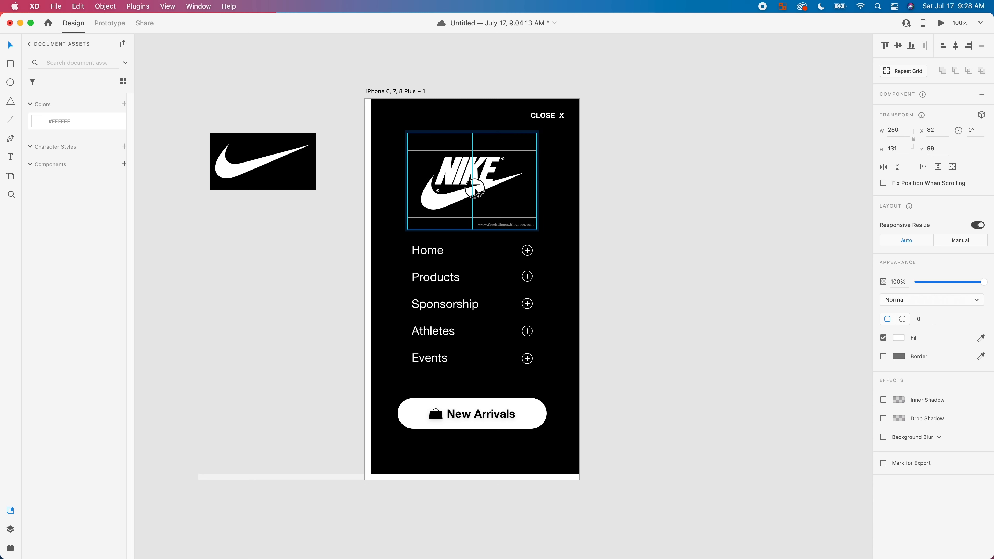
left_click(724, 166)
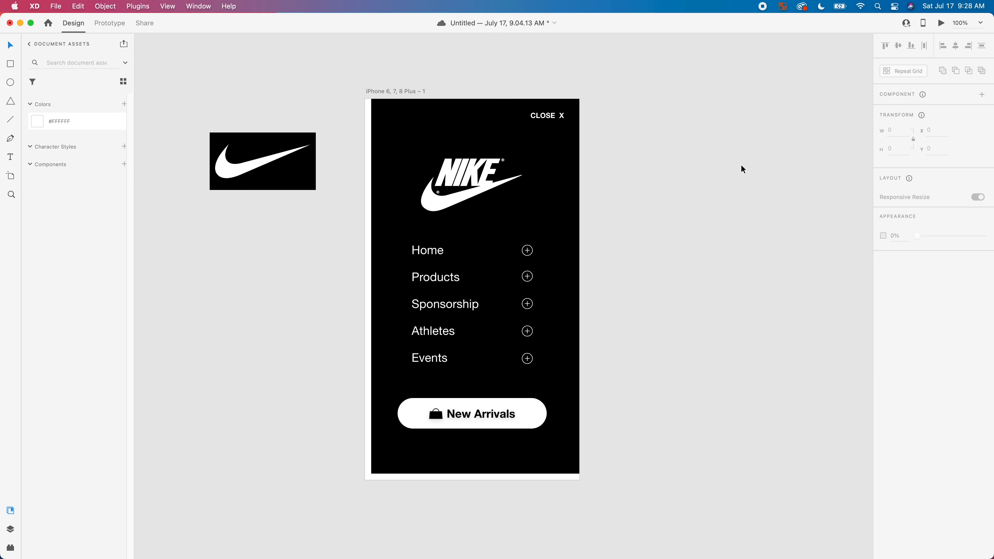
- Nudge the Nike logo right to X 88 to centre it in the black area
left_click(467, 200)
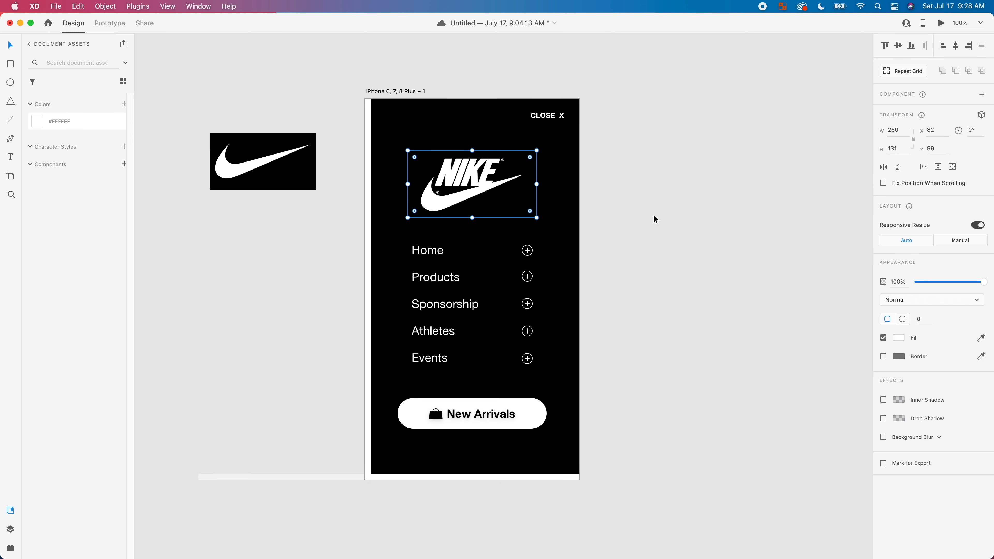
key("Right")
key("Right")
key("Right")
key("Right")
key("Right")
key("Right")
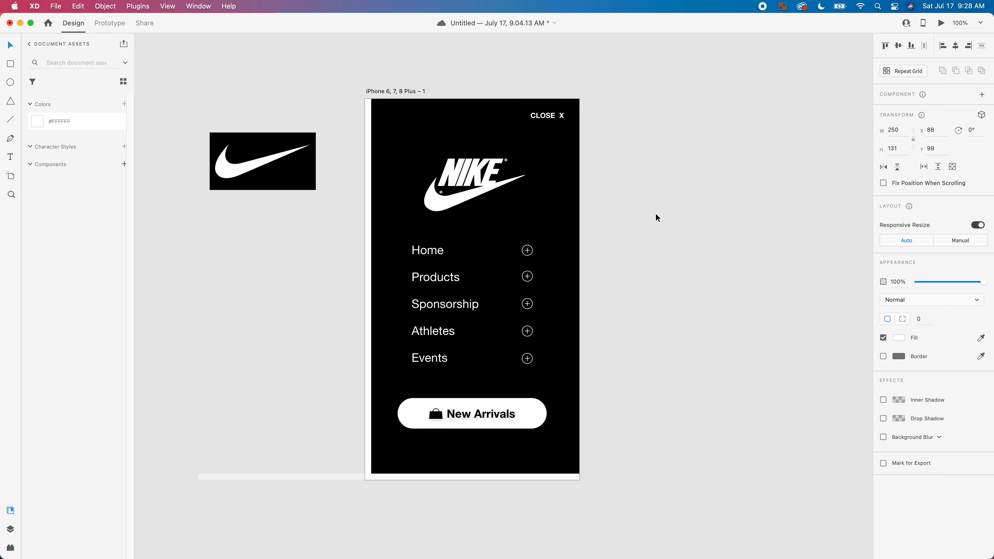
left_click(730, 291)
- Duplicate the white side bar and widen the copy into a rectangle 409 wide placed over the artboard
left_click_drag(627, 287, 670, 253)
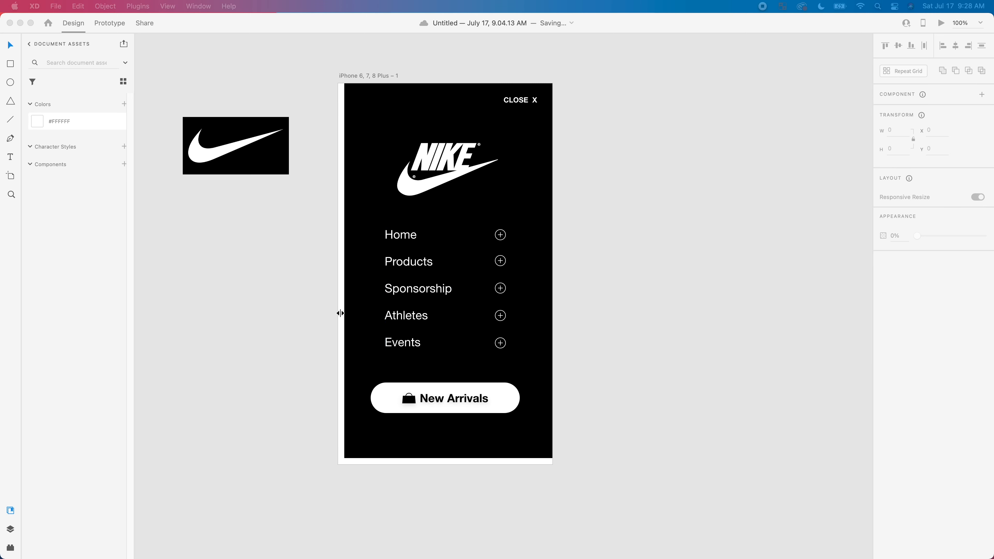
left_click(242, 58)
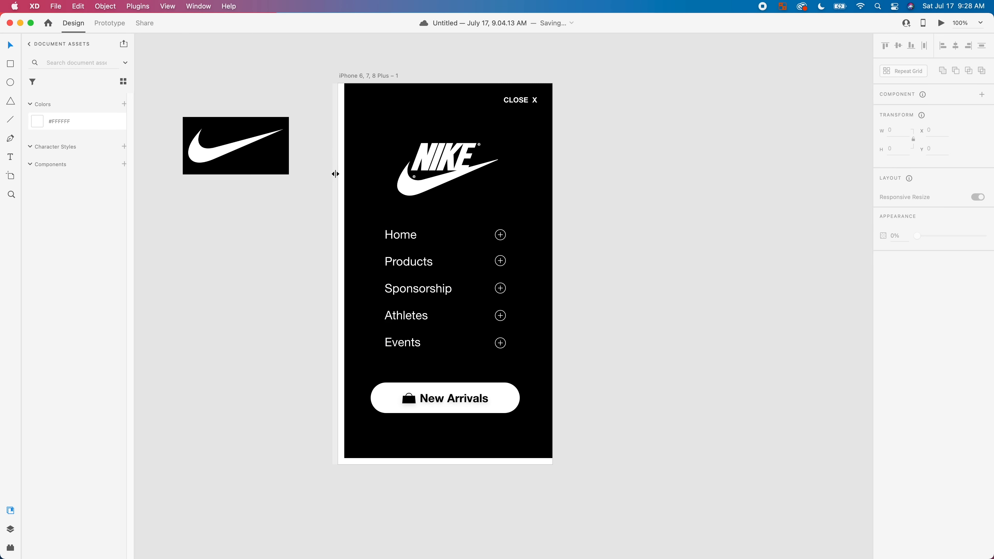
left_click(342, 177)
key("super+d")
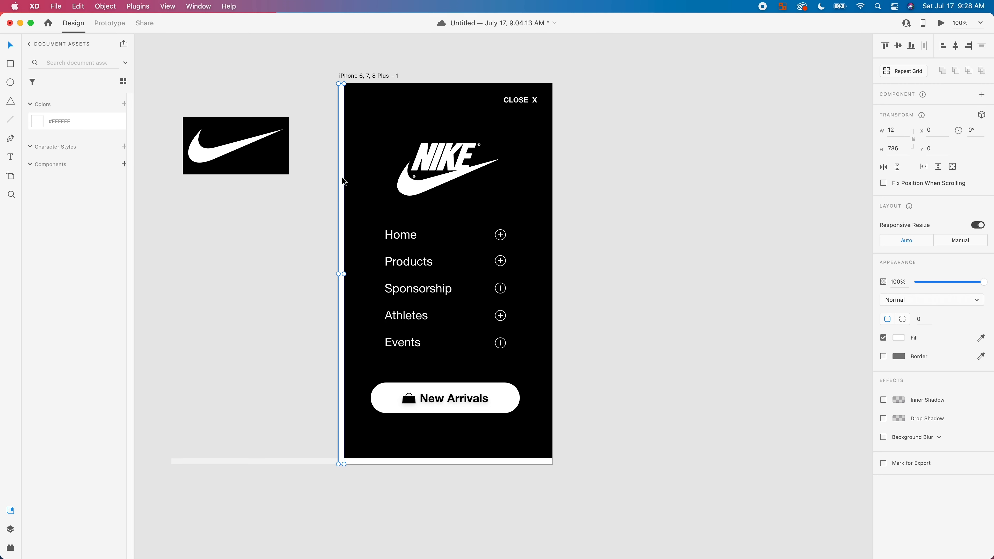
left_click_drag(341, 181, 757, 182)
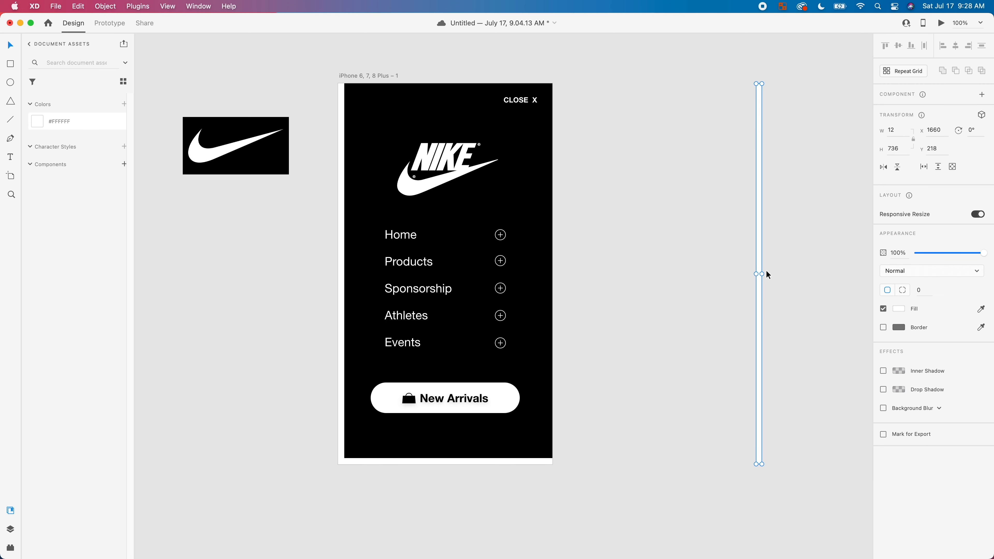
left_click_drag(762, 273, 404, 272)
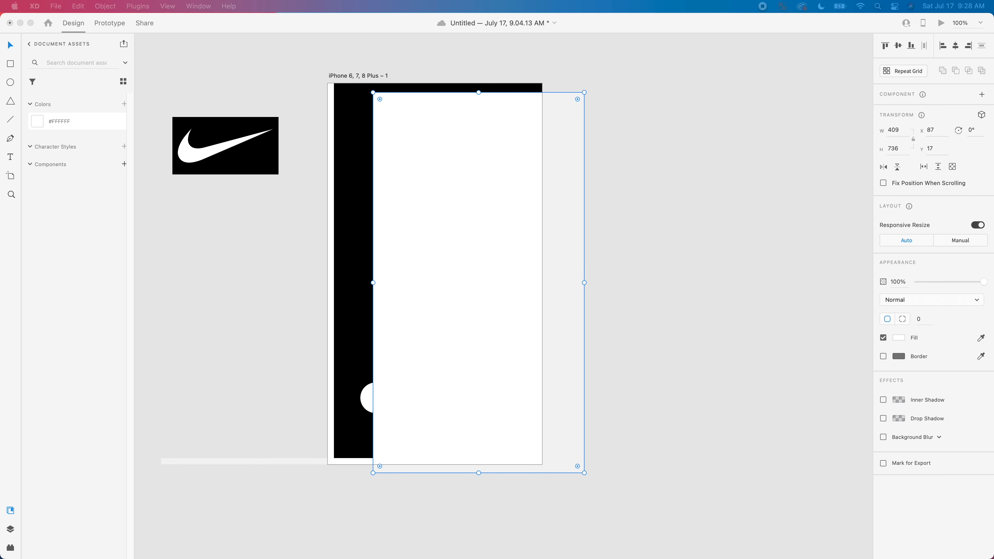
- Fill the large white rectangle with the dark grunge texture image and fit it to the artboard, 414 by 736 at X 0, Y 0
left_click_drag(991, 281, 389, 215)
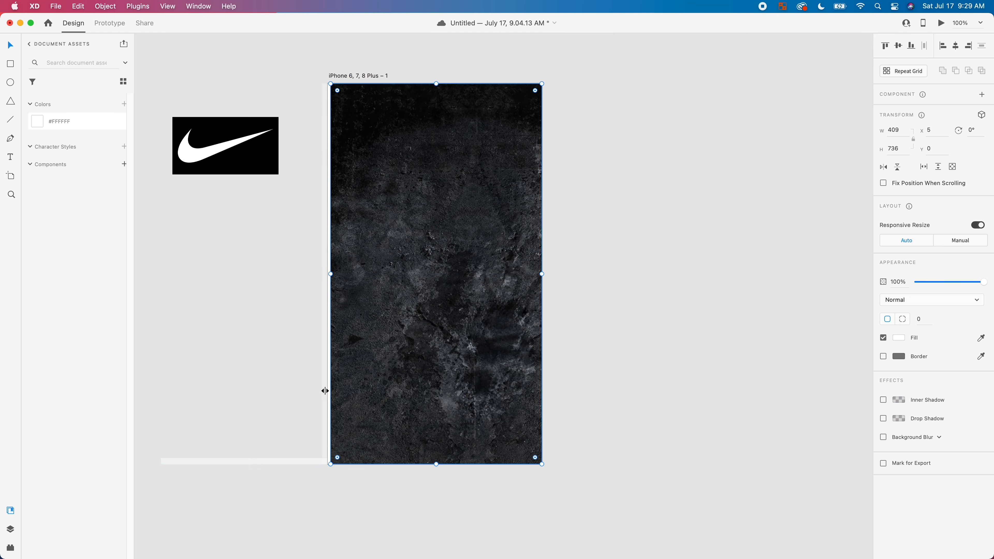
left_click_drag(331, 274, 328, 274)
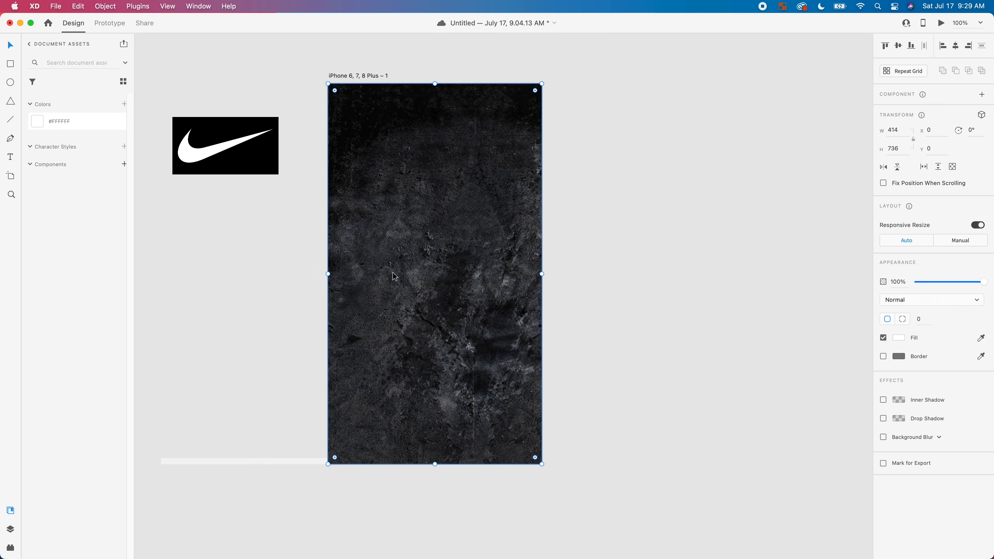
- Send the textured rectangle behind all other elements and lower its opacity to 31%
right_click(399, 272)
left_click(426, 485)
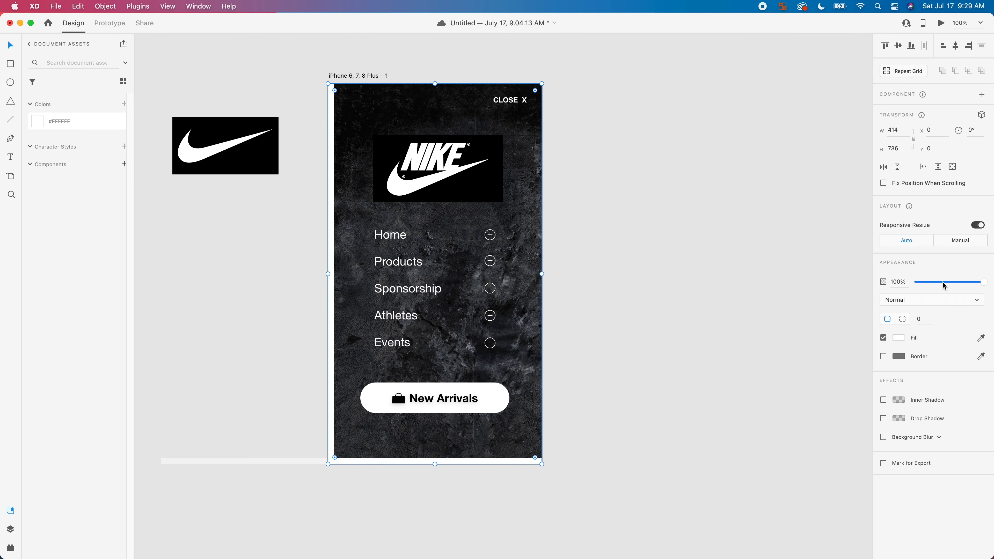
mouse_move(945, 285)
left_mouse_down()
mouse_move(920, 284)
mouse_move(938, 281)
left_mouse_up()
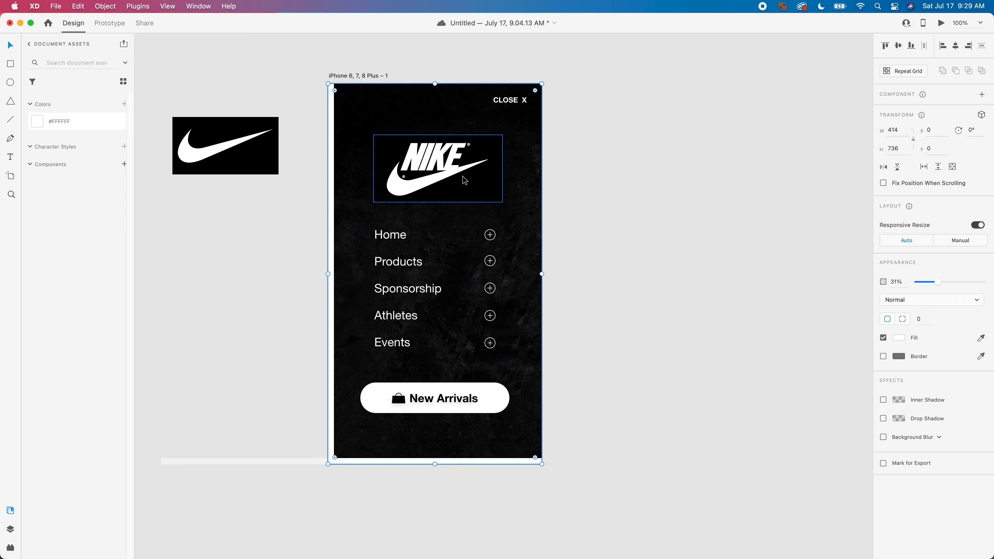
- Set the Nike logo's blend mode to Screen
left_click(464, 179)
left_click(923, 300)
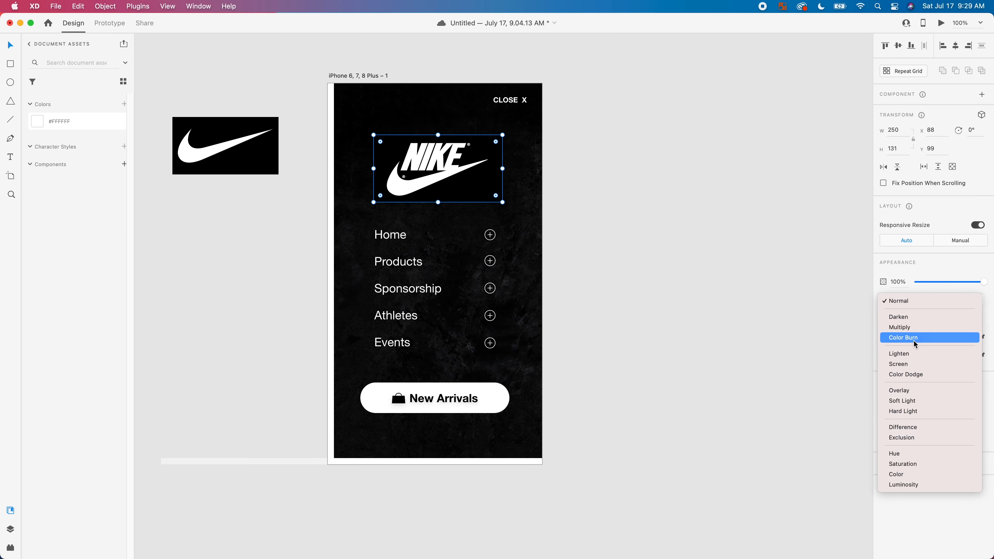
left_click(907, 363)
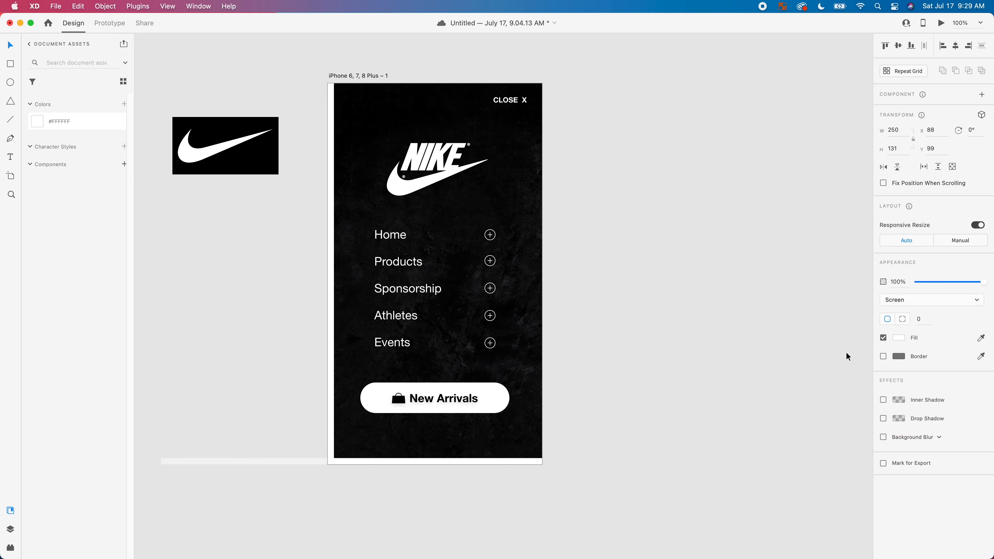
left_click(619, 182)
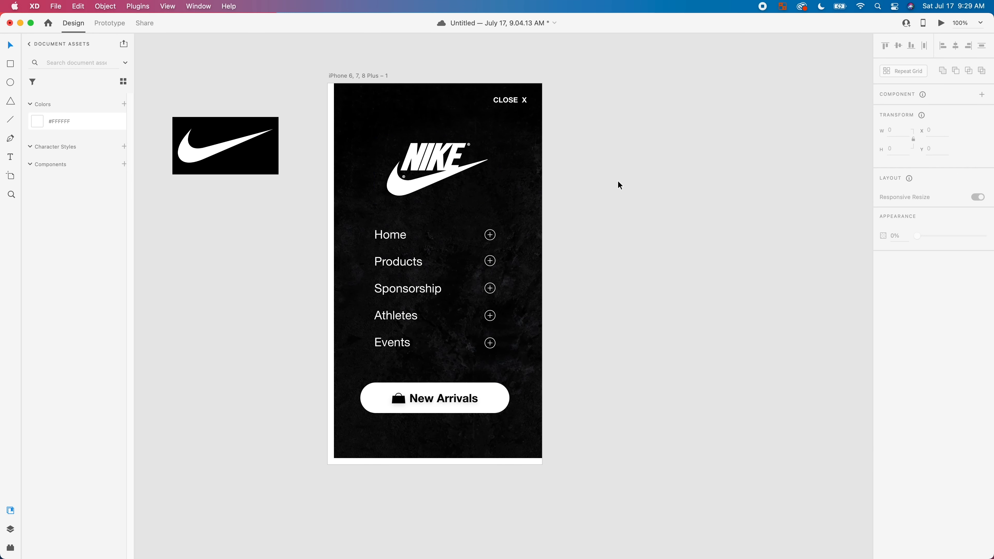
- Preview the menu screen in an enlarged preview window and close the preview
left_click(524, 209)
left_click(744, 239)
left_click(942, 23)
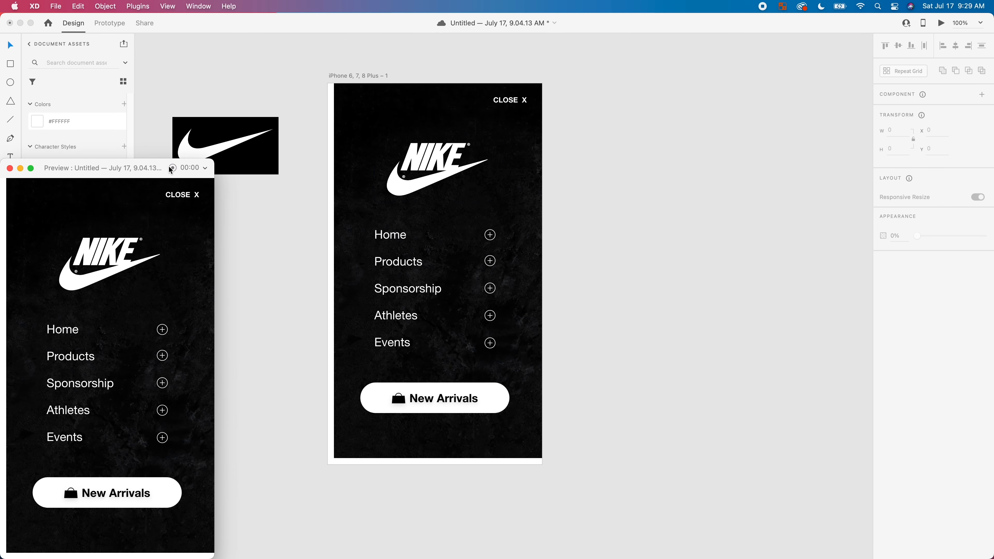
double_click(144, 168)
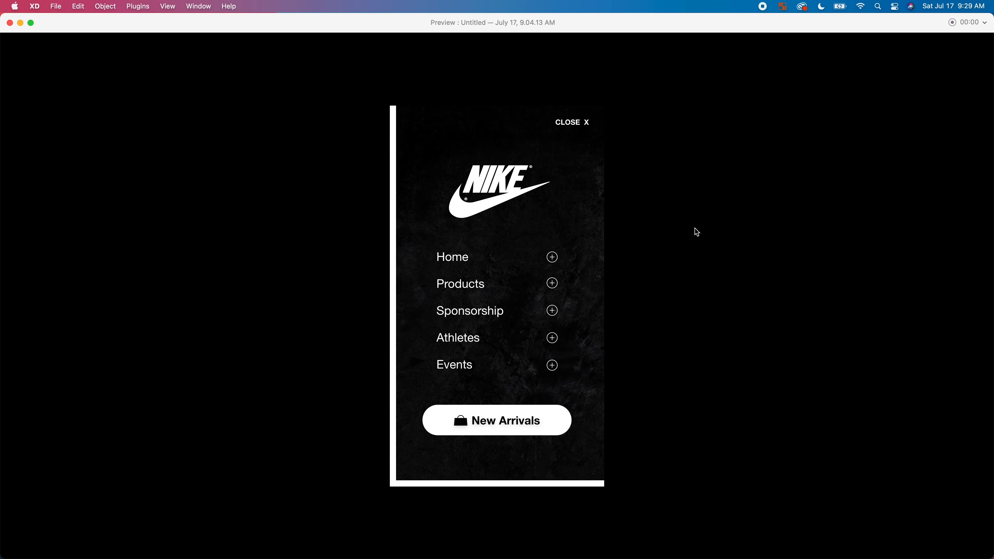
left_click(10, 23)
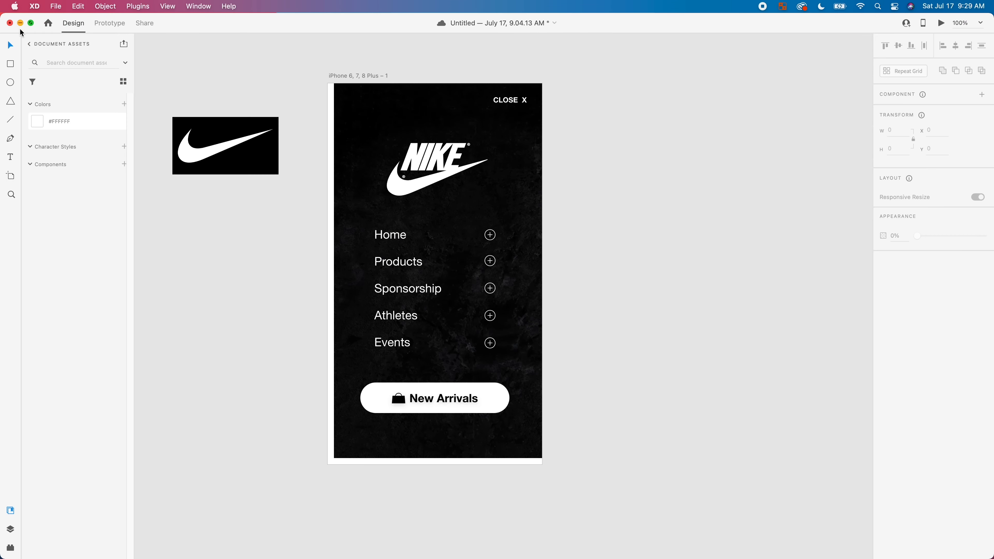
- Try a background blur with an amount of 28 and altered brightness and opacity on the textured rectangle
left_click(510, 180)
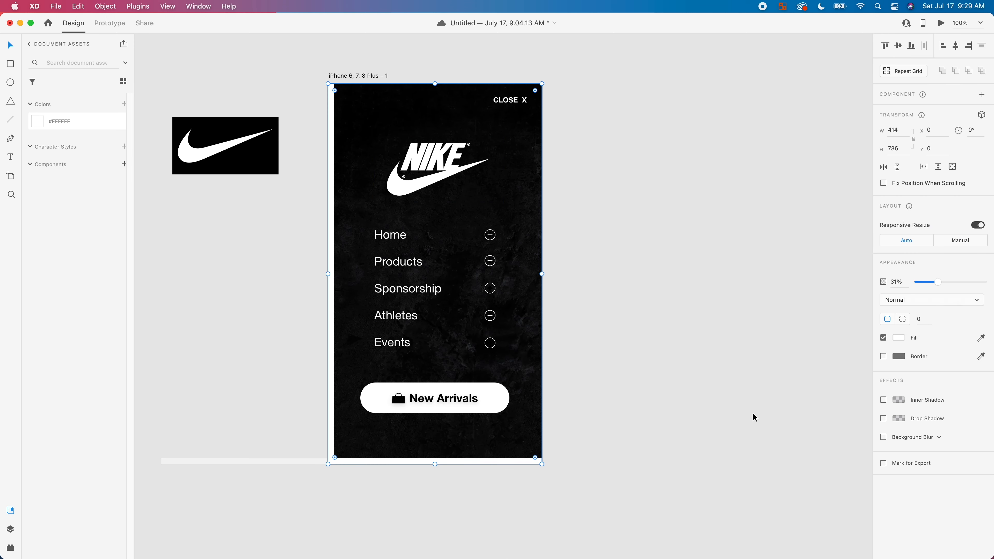
left_click(883, 437)
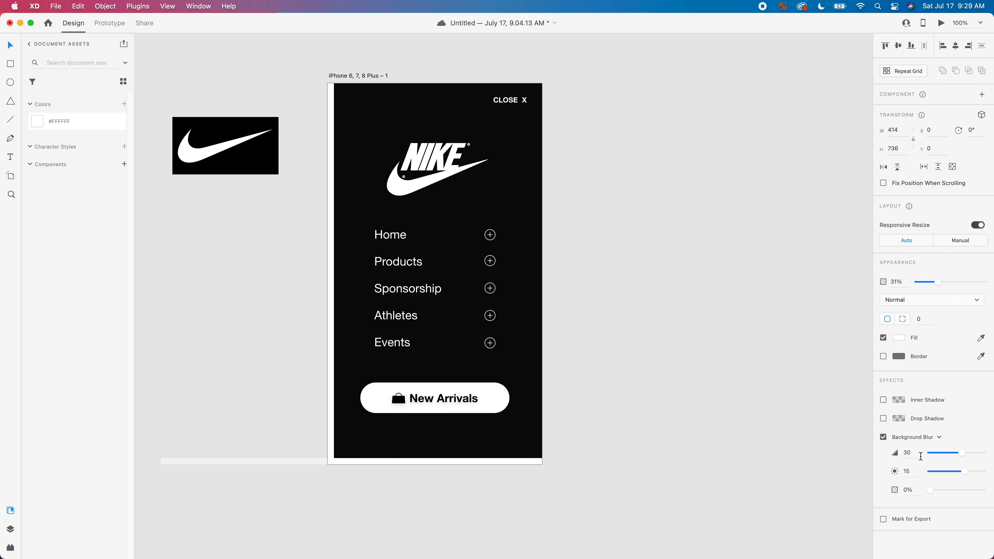
left_click_drag(946, 454, 979, 453)
left_click(959, 454)
left_click(793, 458)
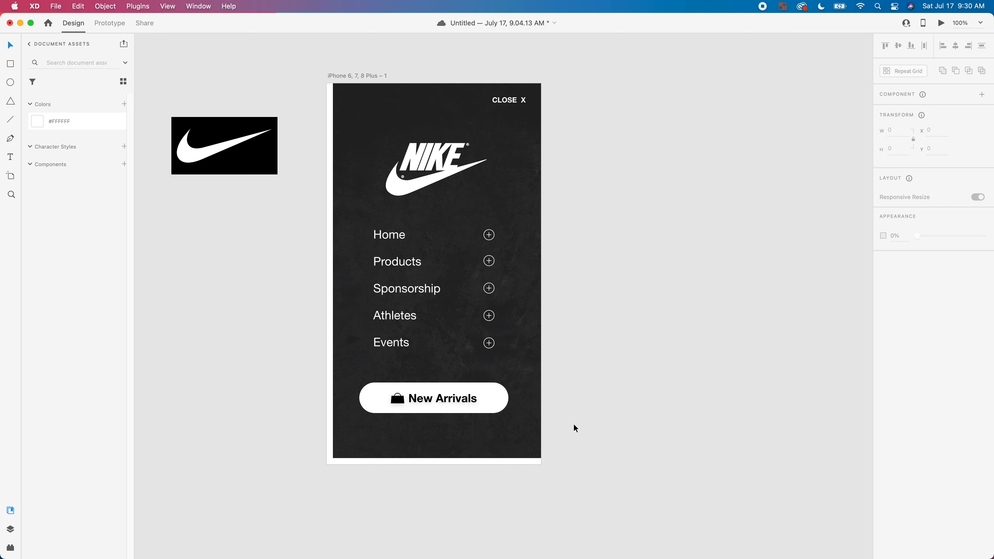
- Undo the background blur changes on the textured rectangle and deselect it
key("super+z")
key("super+z")
key("super+z")
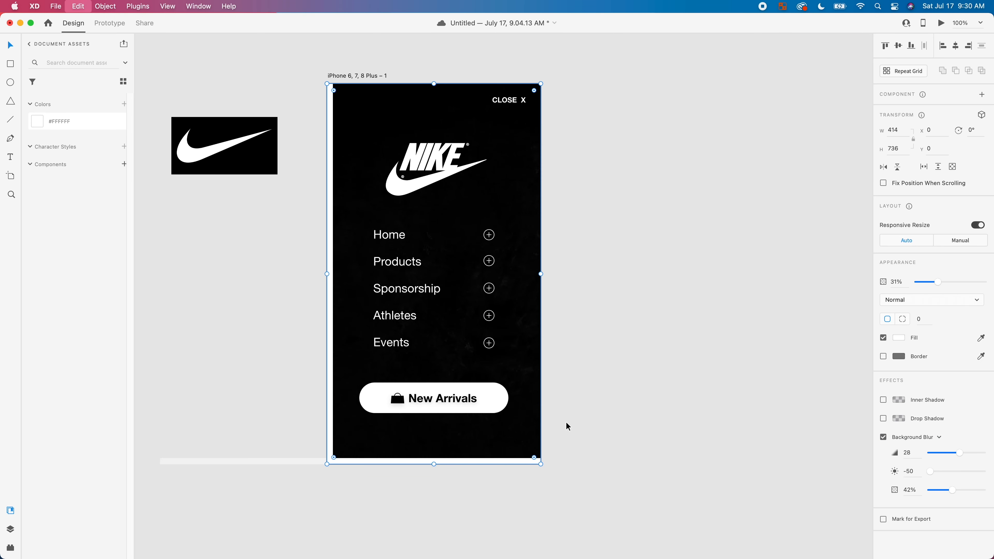
key("super+z")
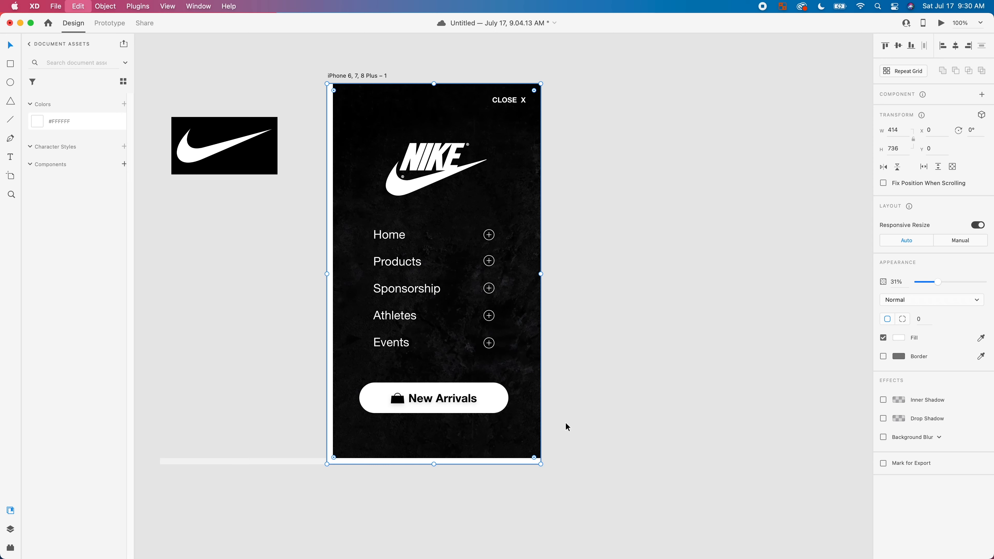
key("super+z")
left_click(638, 398)
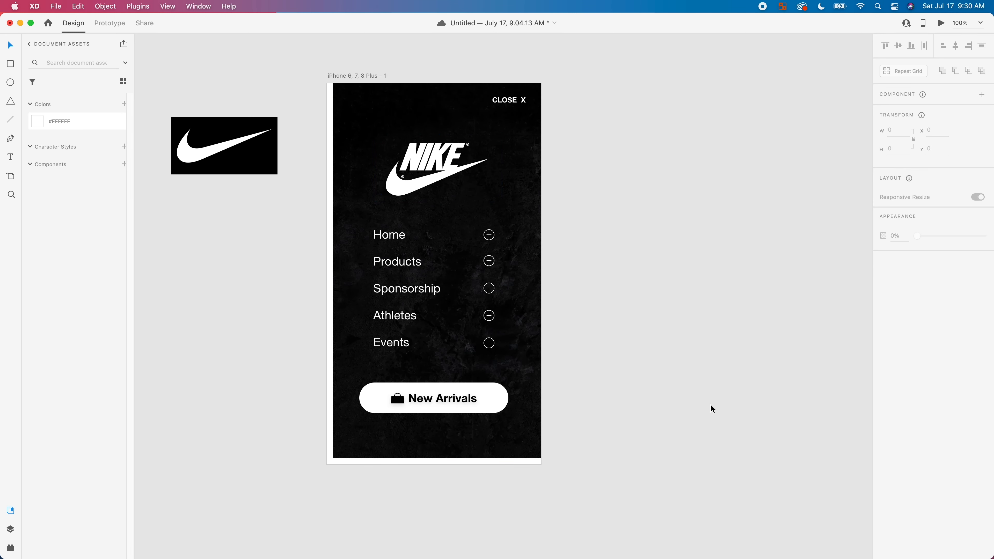
- Try the Screen and Overlay blend modes on the textured rectangle, and undo them to return to Normal
scroll(708, 329, "left", 5)
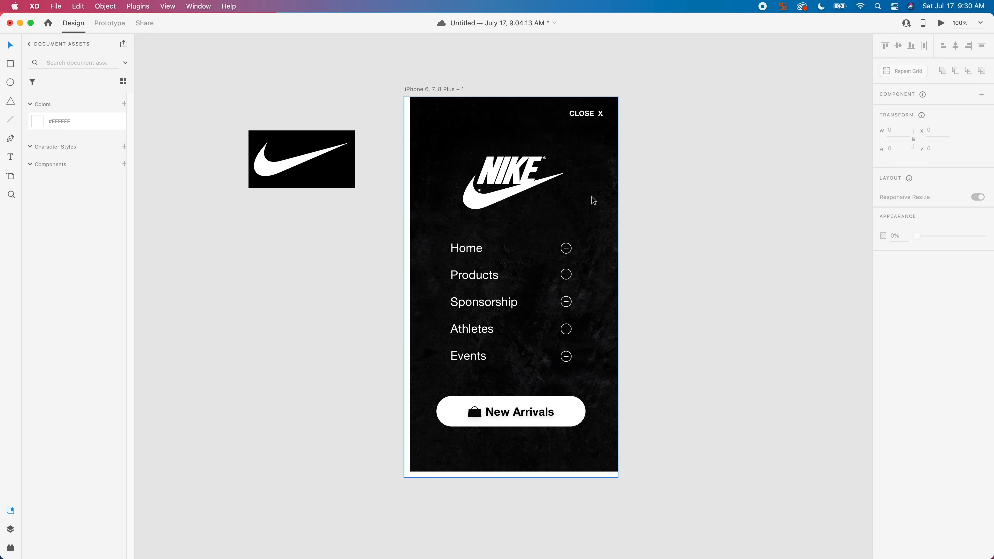
left_click(595, 218)
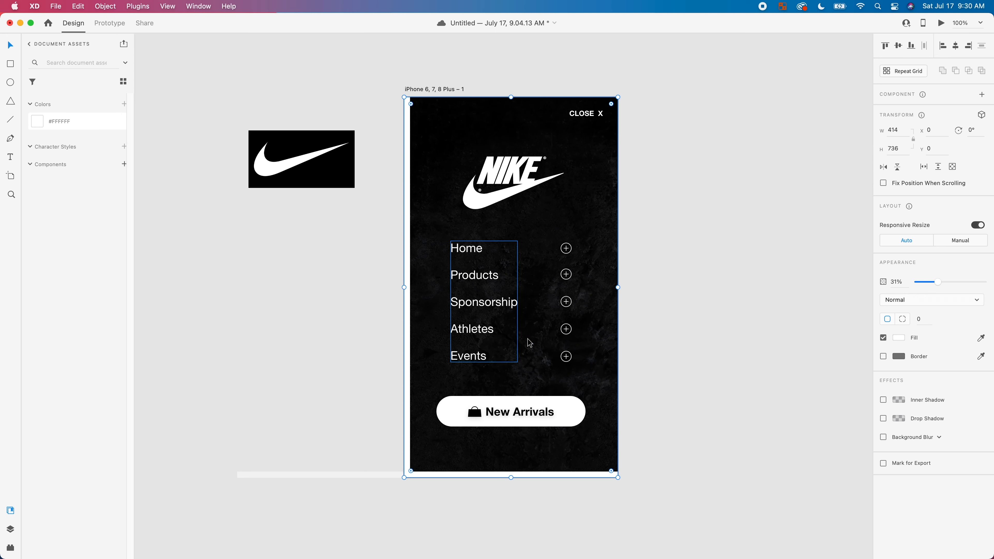
left_click(889, 299)
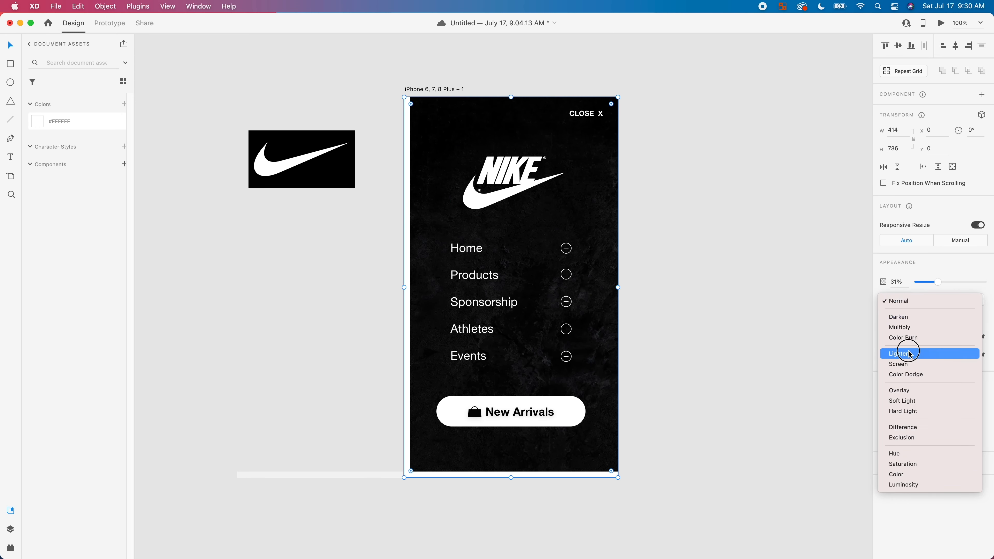
left_click(902, 360)
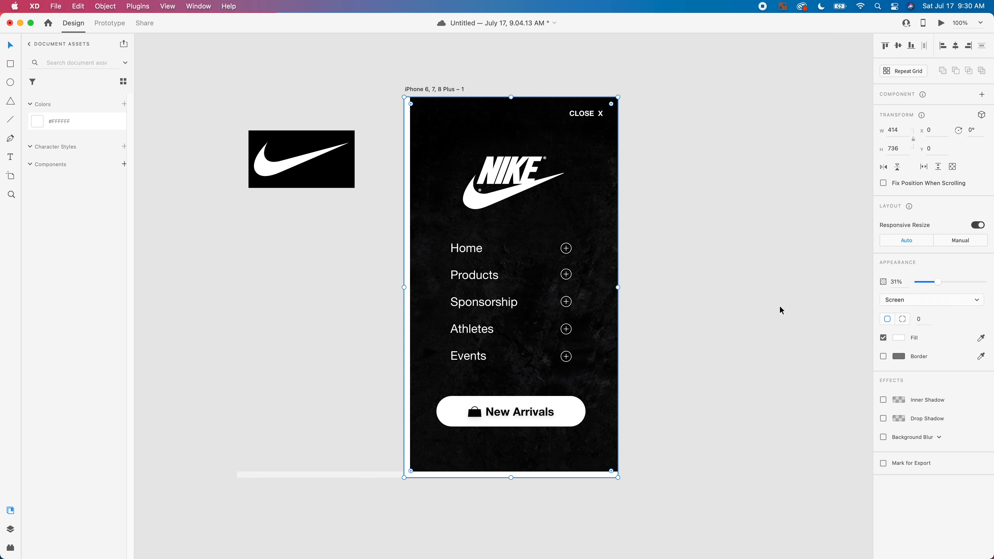
left_click(968, 297)
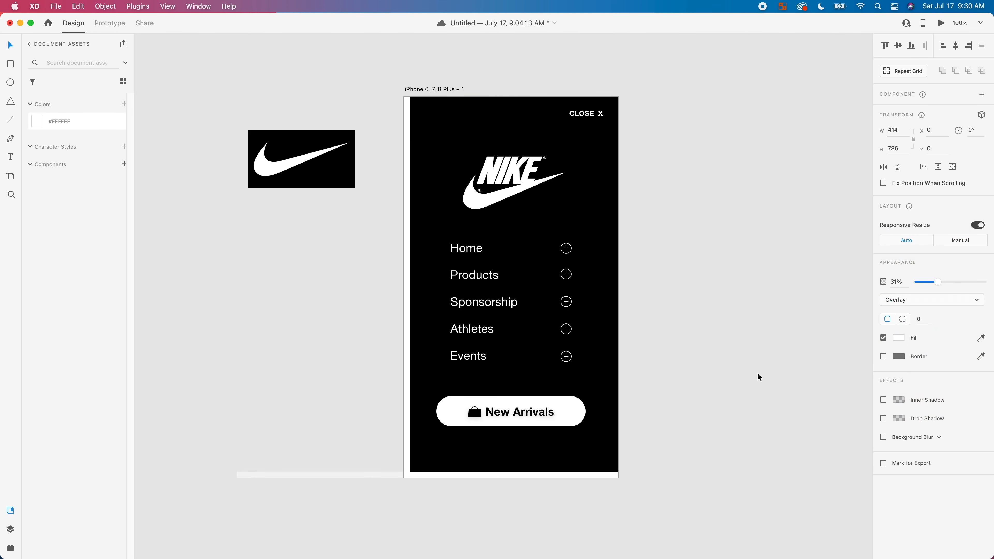
left_click(757, 372)
key("super+z")
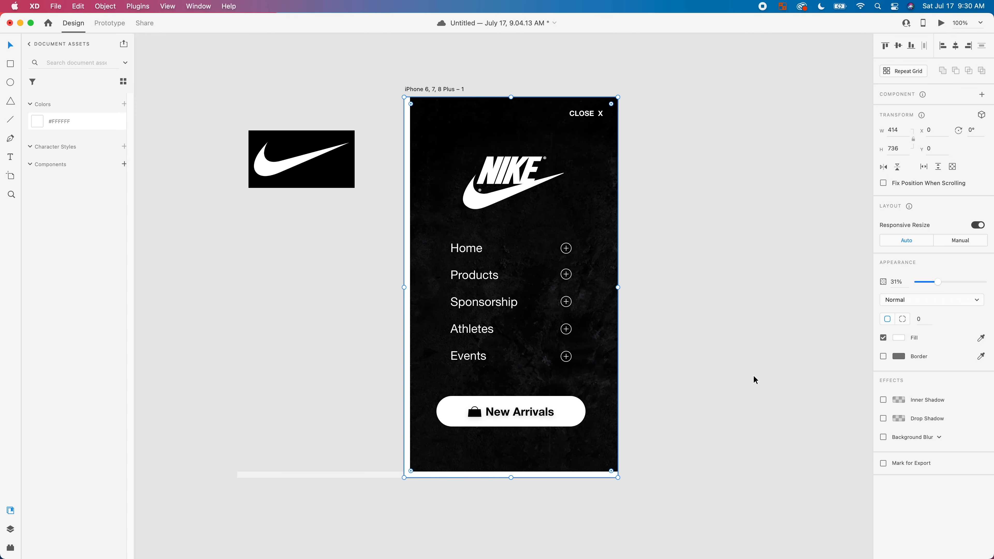
left_click(797, 389)
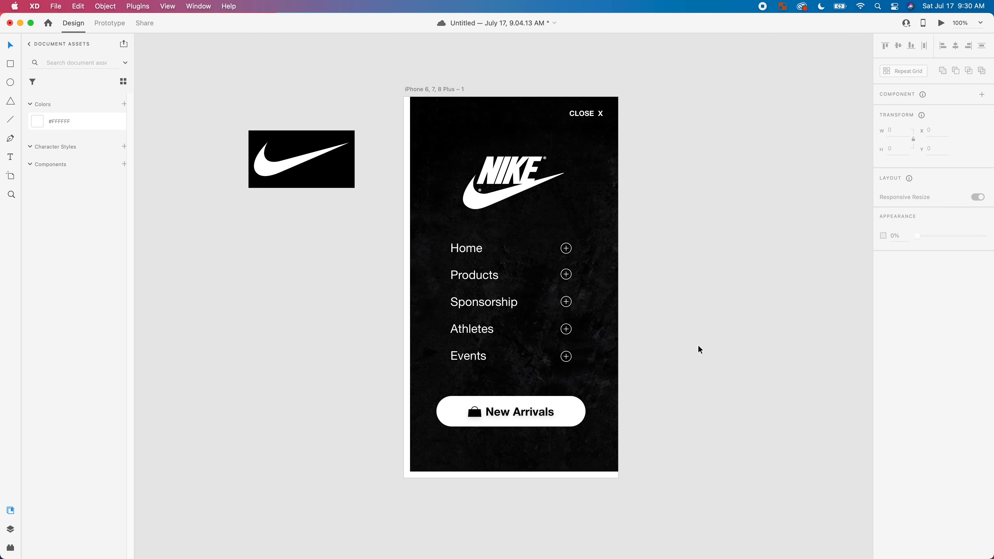
- Add a second iPhone 6, 7, 8 Plus artboard, 414 by 736, beside the menu screen
key("super+minus")
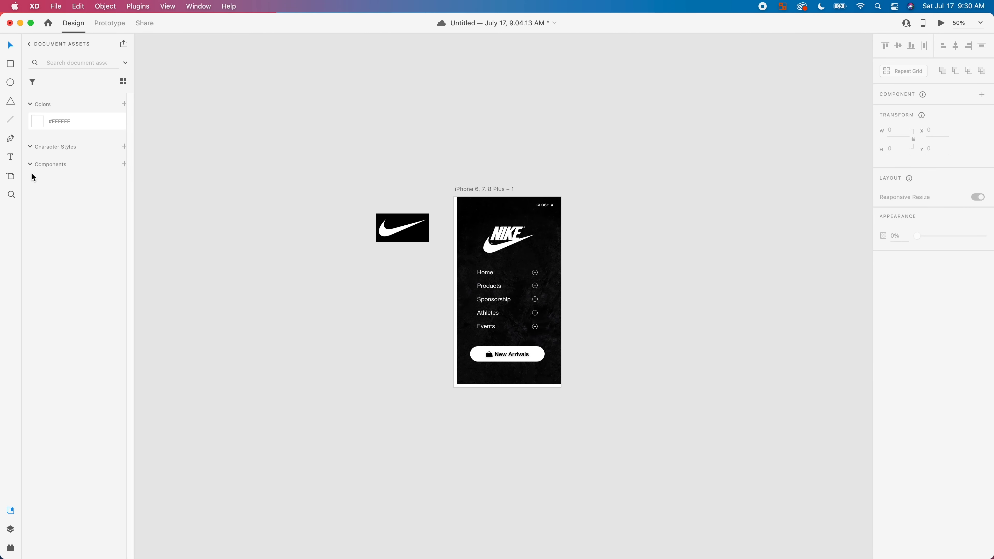
left_click(11, 176)
left_click(610, 195)
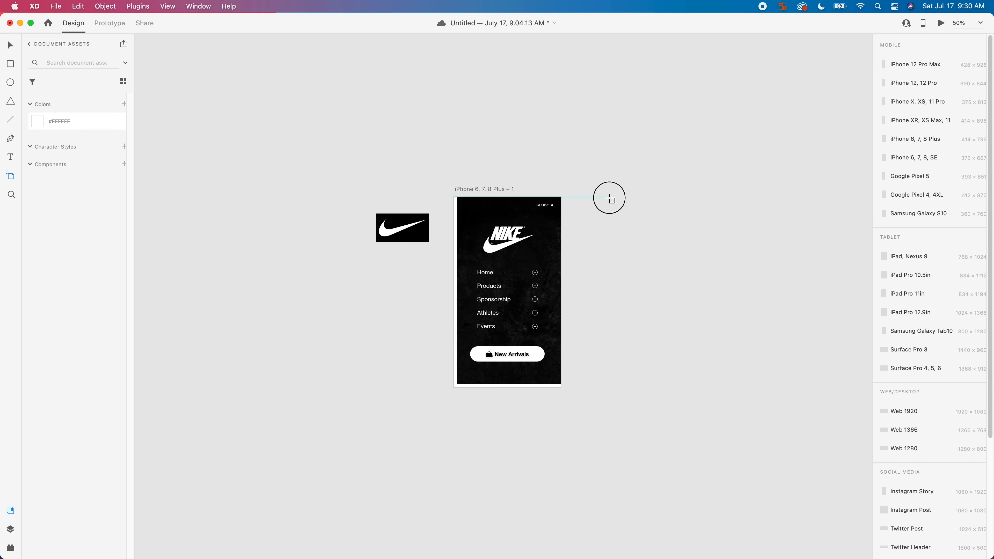
key("v")
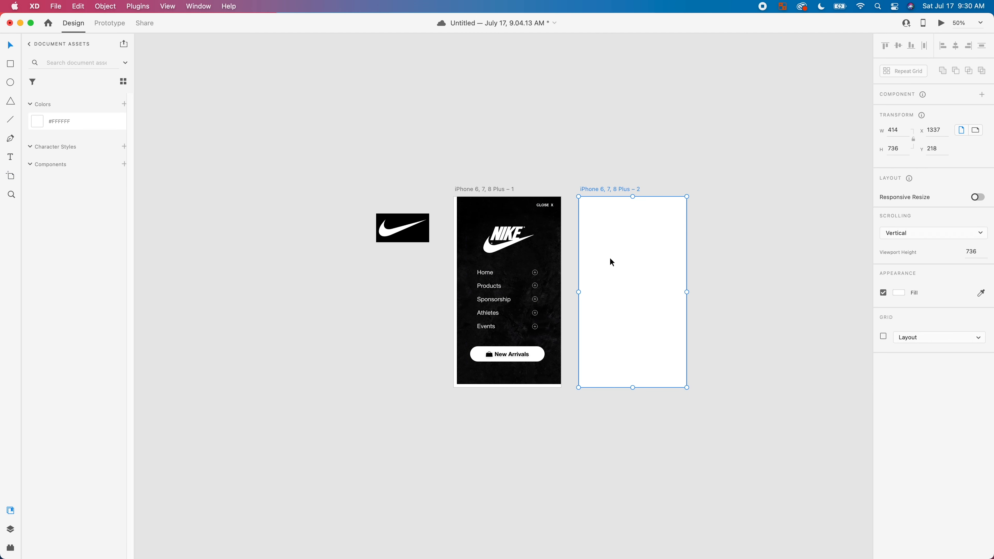
left_click(720, 226)
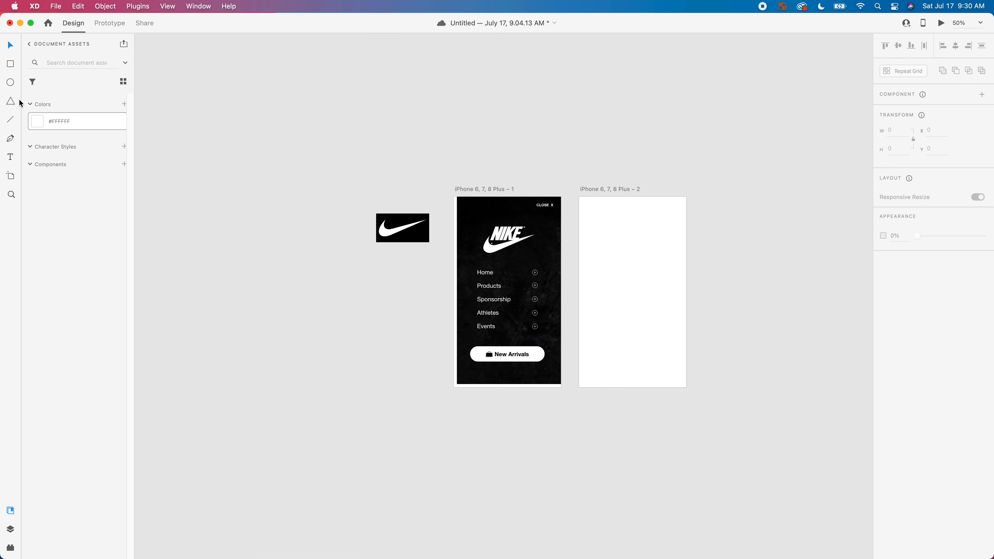
- Draw a horizontal line about 29 wide near the blank artboard's upper right corner, with border size 3 and round caps
left_click(9, 120)
key("super+equal")
key("super+equal")
left_click_drag(723, 163, 539, 247)
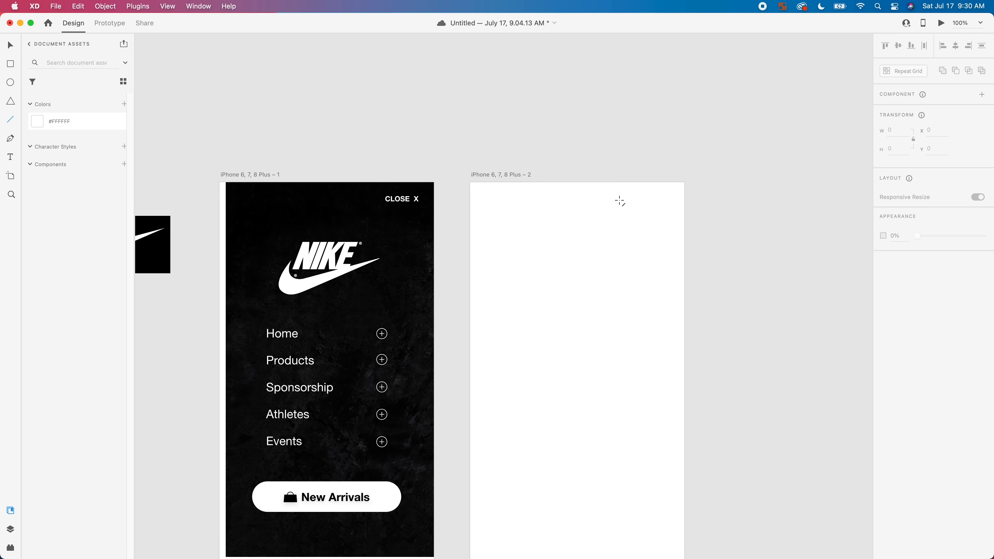
left_click_drag(648, 196, 633, 195)
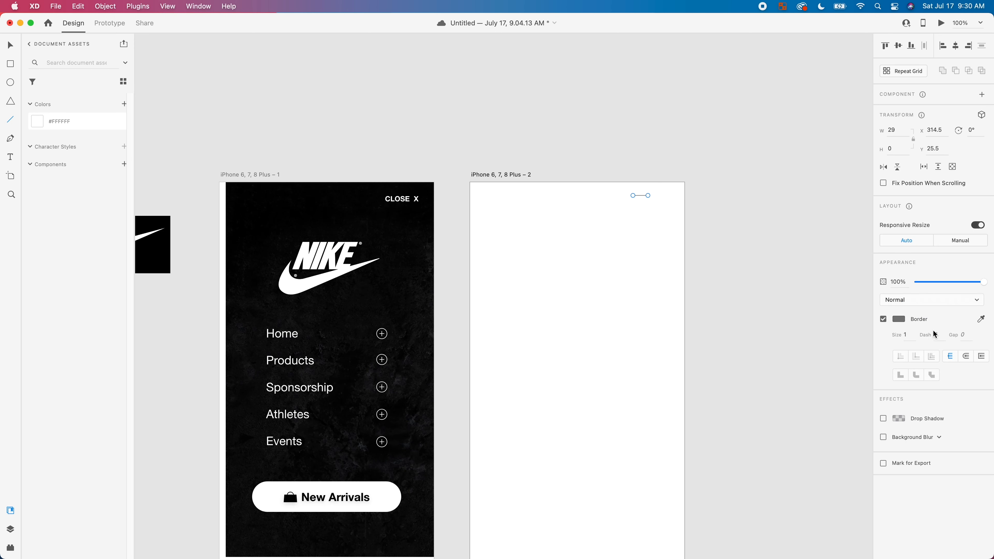
type("3")
key("Return")
left_click(967, 358)
- Duplicate the line downward into a three-line hamburger icon and set the lines' border colour to black
key("alt")
left_click_drag(640, 196, 643, 204)
left_click_drag(781, 161, 642, 245)
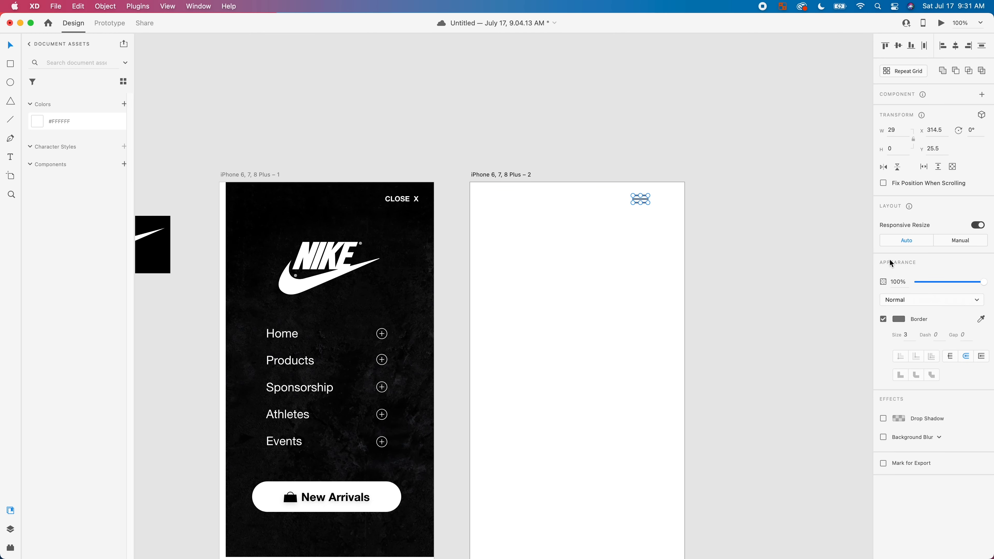
left_click(899, 319)
left_click_drag(832, 318, 768, 329)
left_click(699, 251)
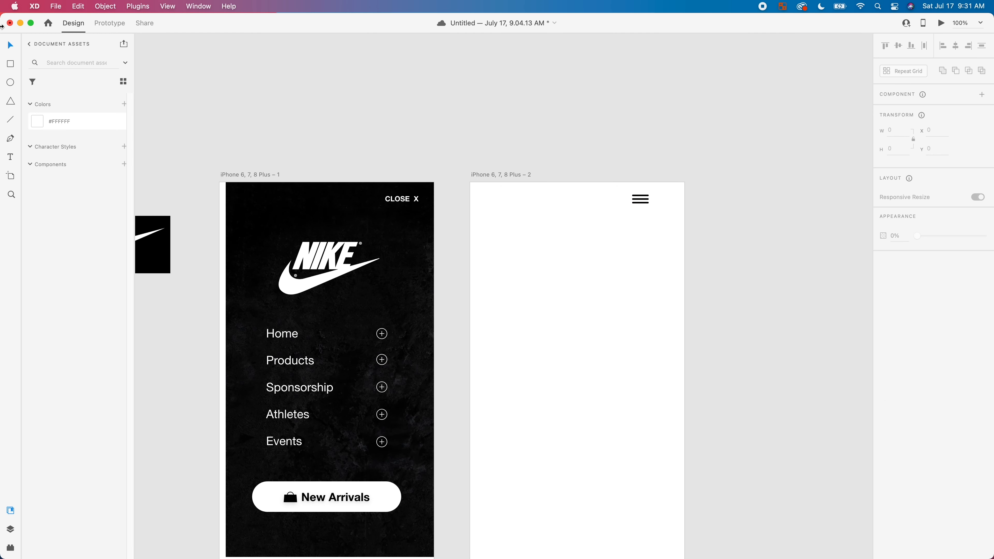
- Copy the CLOSE X label onto the second artboard, change its text to MENU and fill it black
left_click(403, 202)
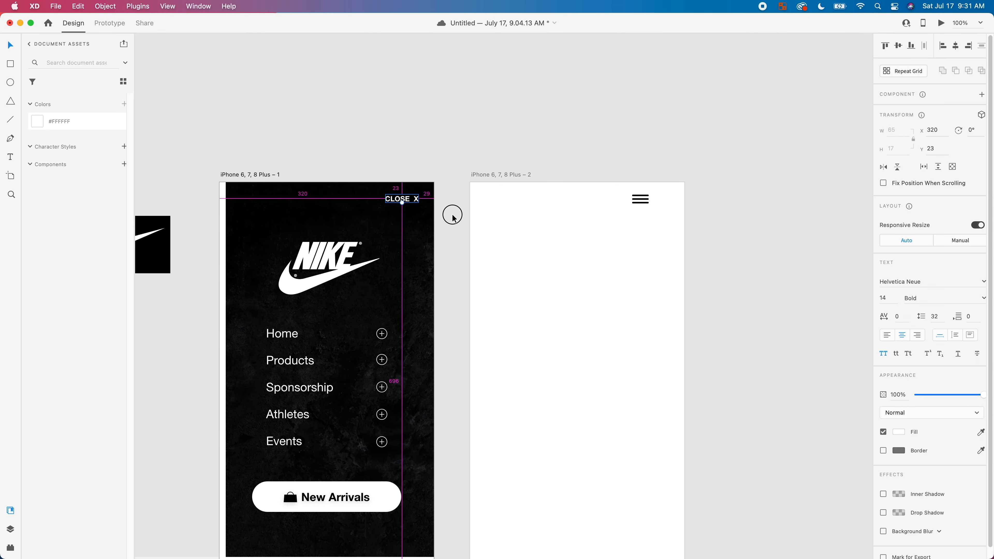
left_click_drag(453, 214, 541, 207)
double_click(543, 202)
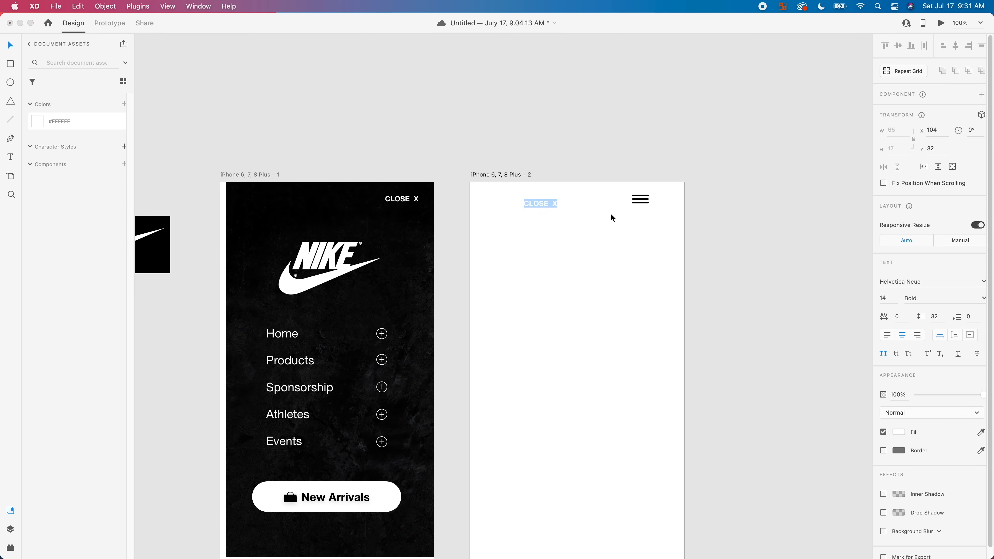
key("BackSpace")
key("Escape")
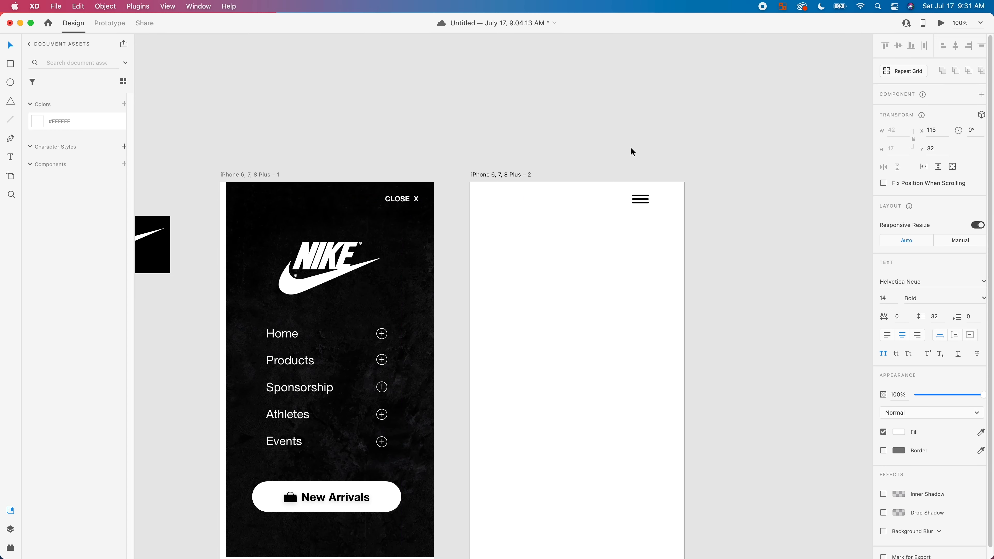
left_click(898, 431)
left_click_drag(800, 426, 748, 493)
left_click(682, 344)
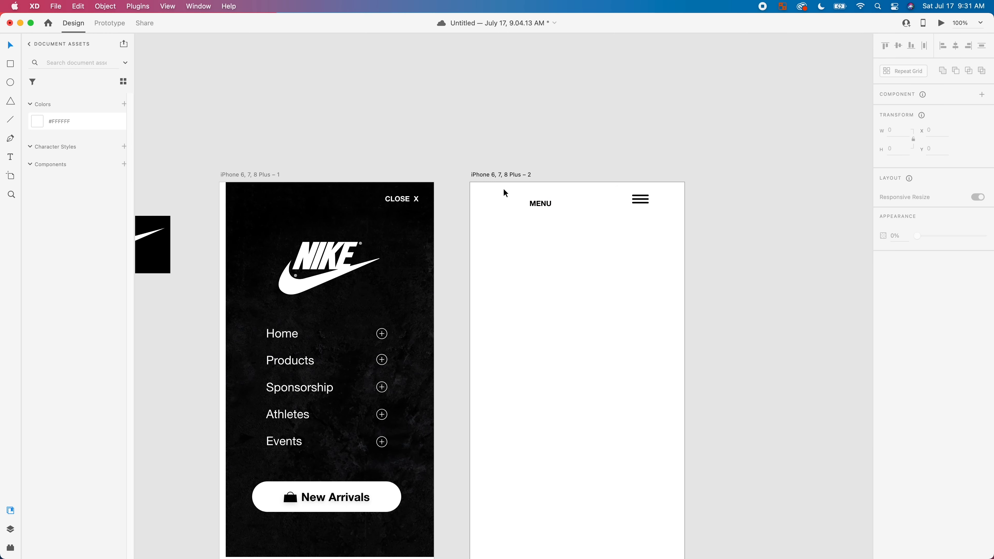
- Place the MENU label just before the hamburger icon and group them at X 306, Y 23
left_click_drag(543, 203, 620, 204)
left_click_drag(723, 241, 644, 201)
key("super+g")
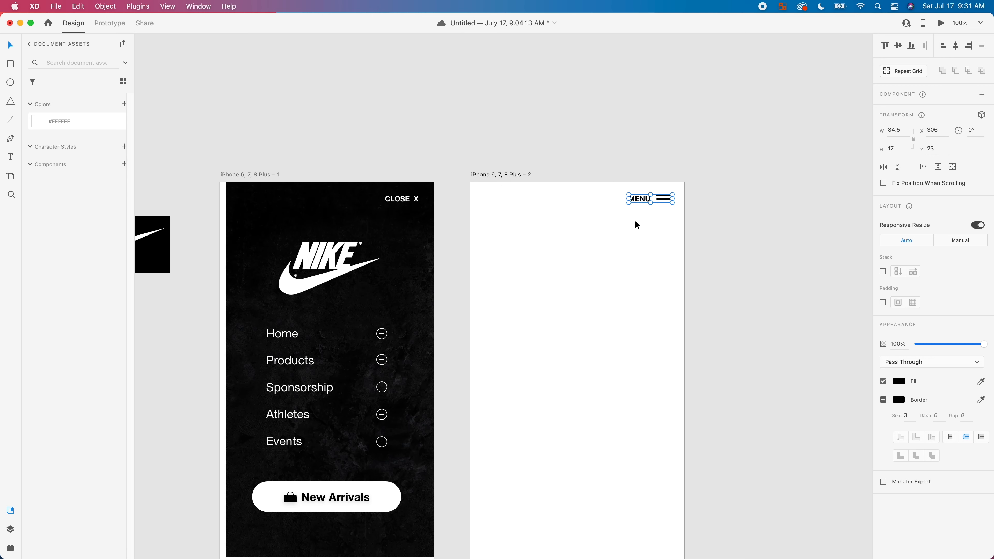
left_click(580, 288)
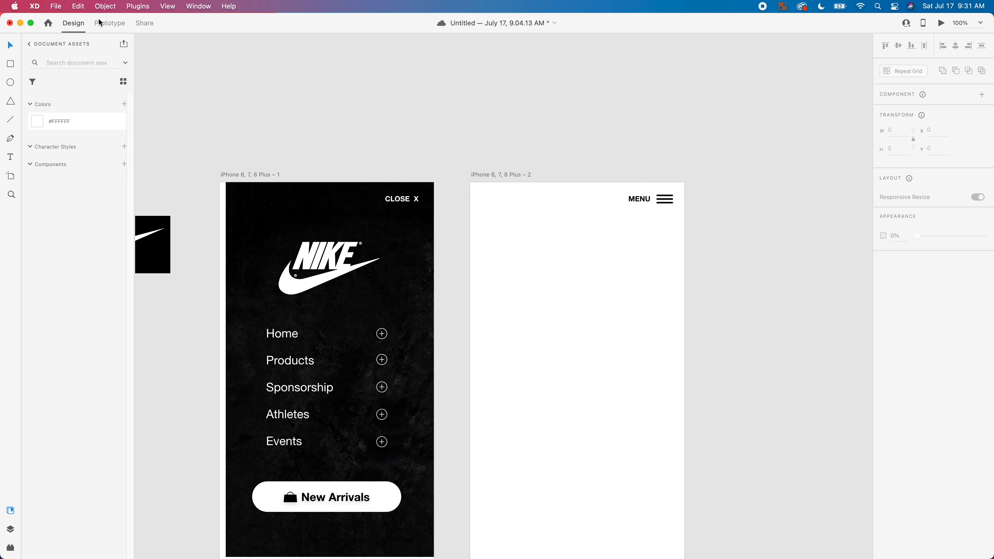
- Add a tap interaction to the MENU hamburger group that opens iPhone 6, 7, 8 Plus – 1 as an Overlay
left_click(109, 23)
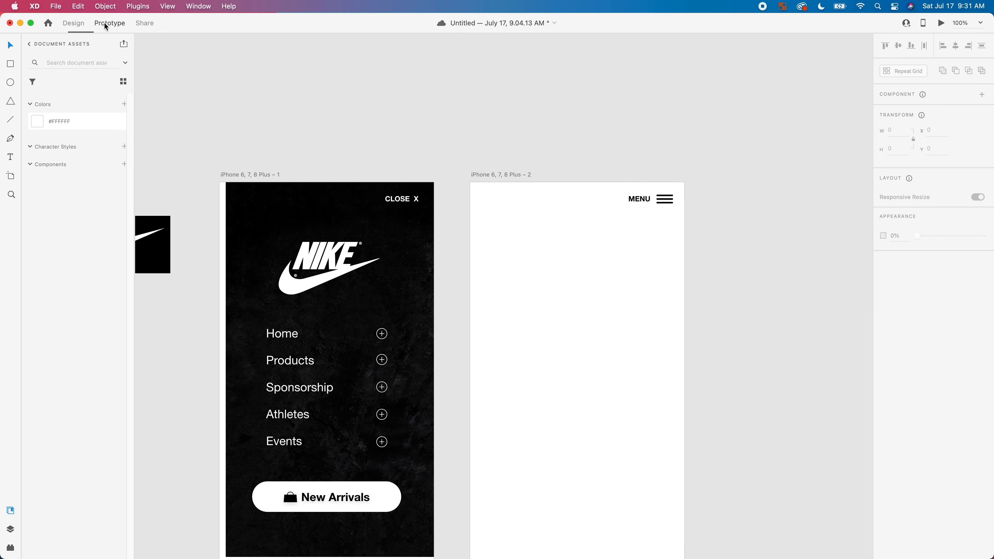
left_click(656, 199)
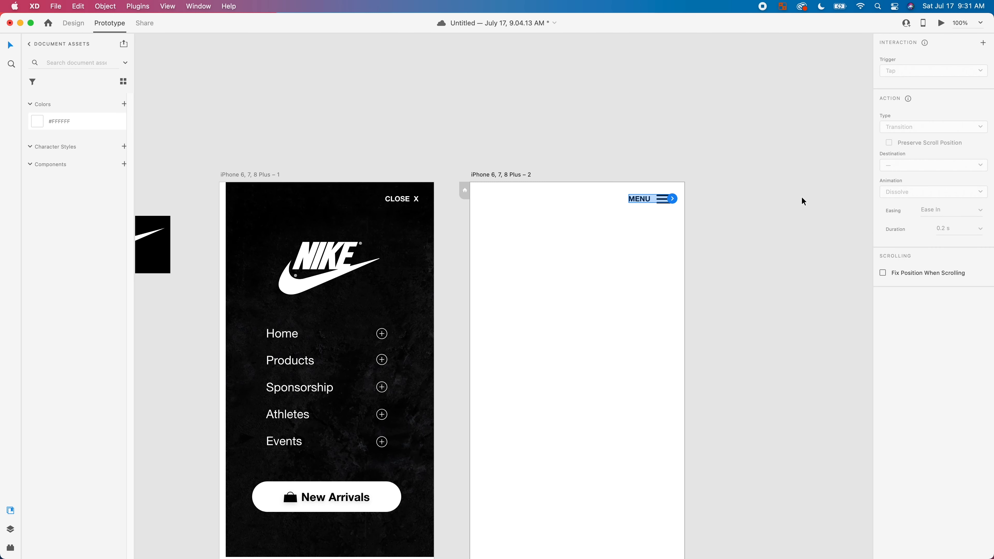
left_click(672, 199)
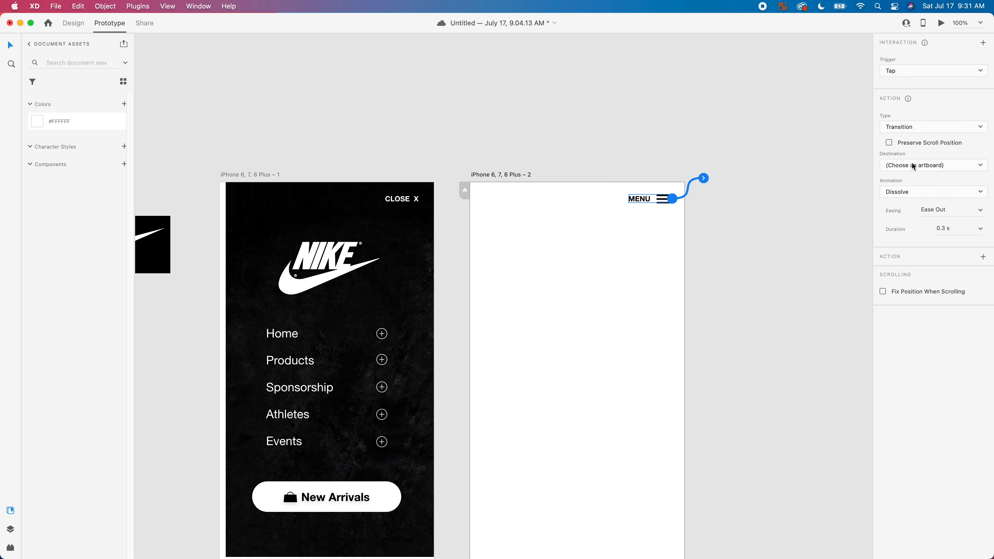
left_click(907, 126)
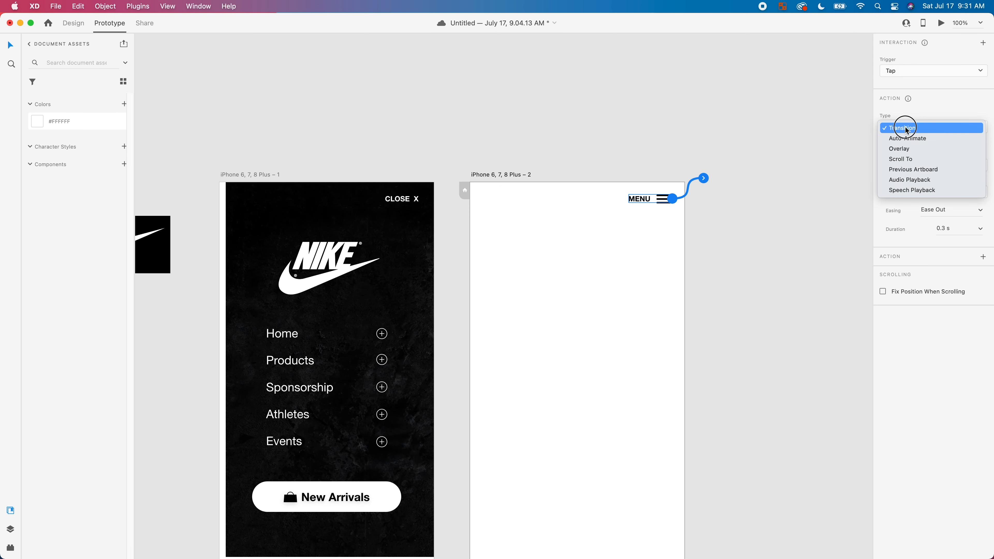
left_click(906, 148)
left_click(913, 159)
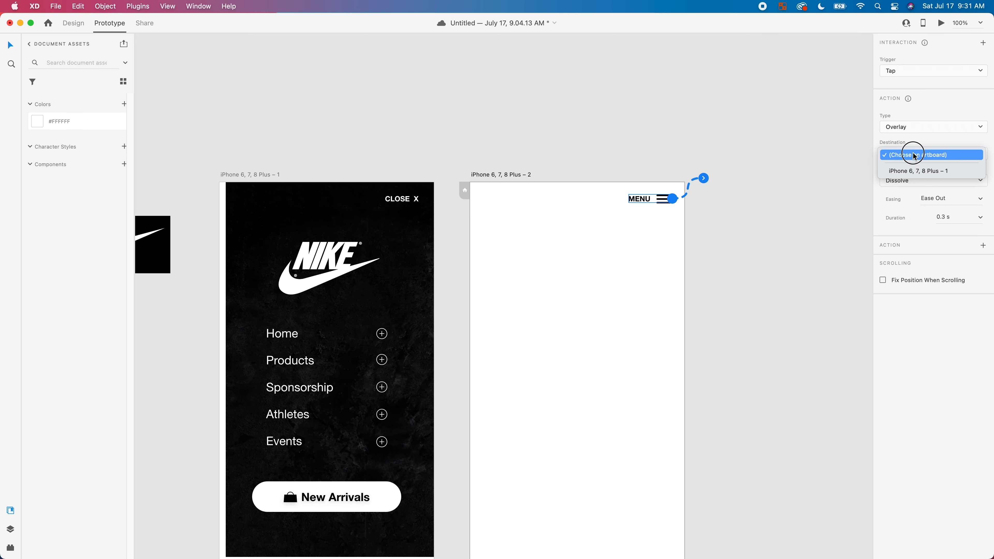
left_click(906, 169)
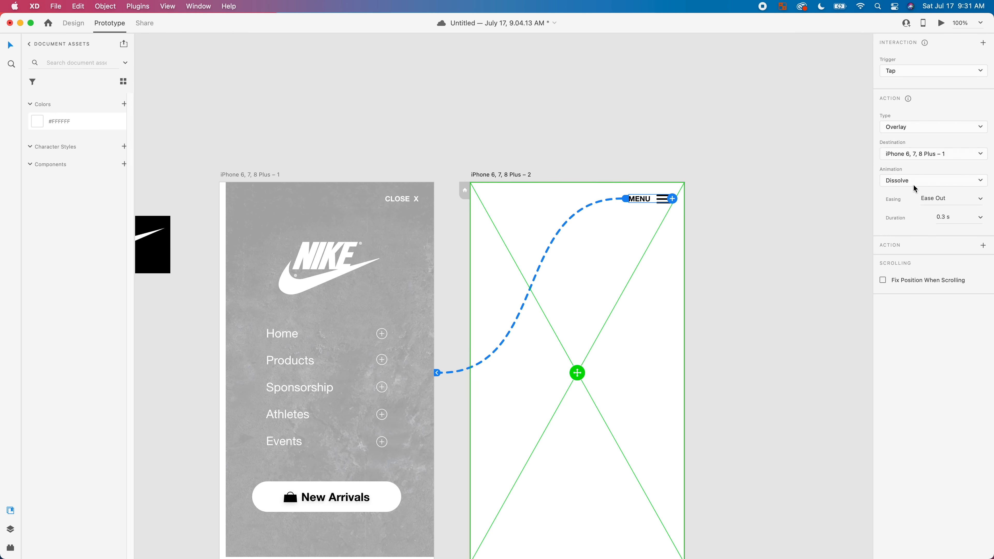
- Change the overlay's animation from Dissolve to a slide that brings the menu in from the right
left_click(926, 185)
left_click(908, 195)
left_click(780, 258)
- Turn the fill of the Nike menu artboard back on in the design view
left_click(268, 177)
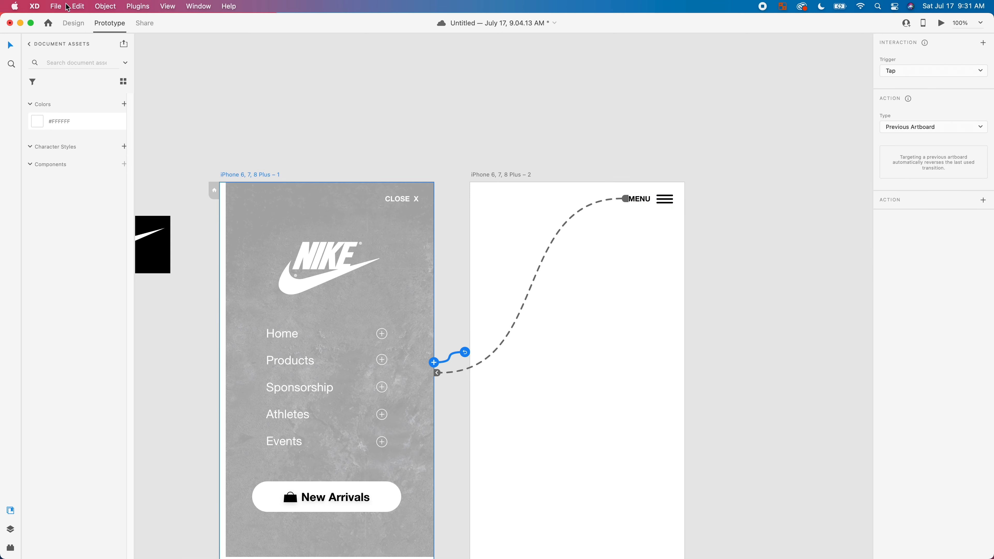
left_click(73, 23)
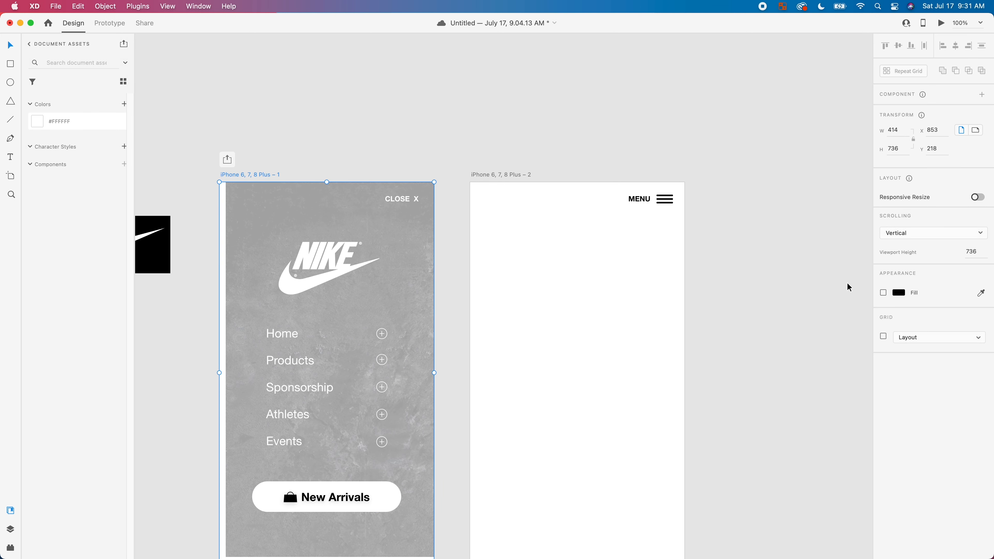
left_click(884, 294)
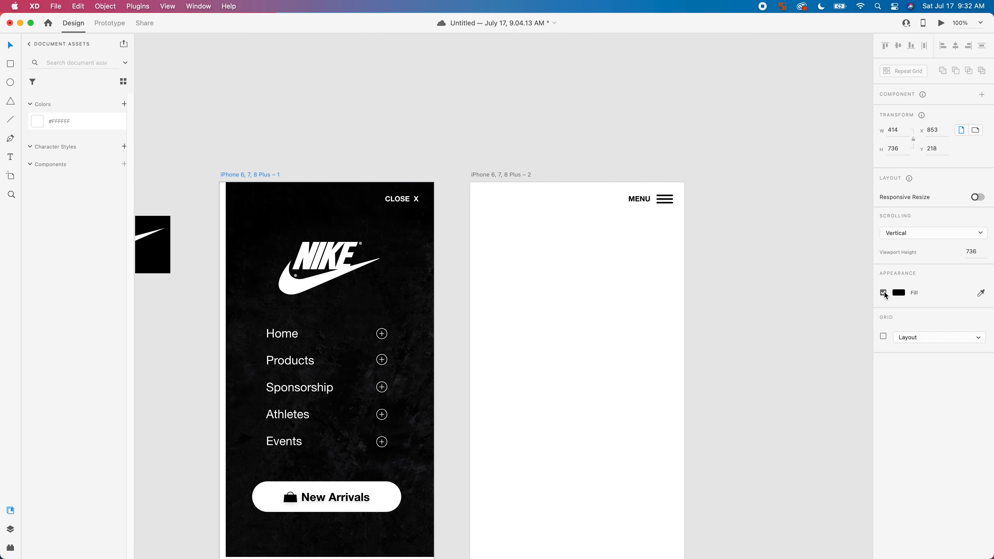
left_click(738, 288)
- Start a preview of the prototype from the blank MENU artboard and enlarge the preview window to fill the screen
left_click(494, 174)
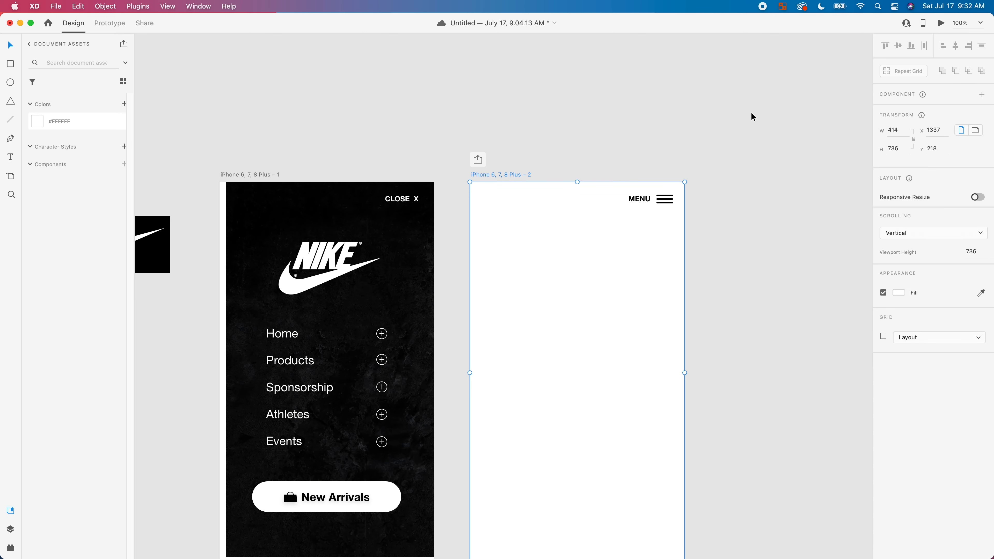
left_click(942, 23)
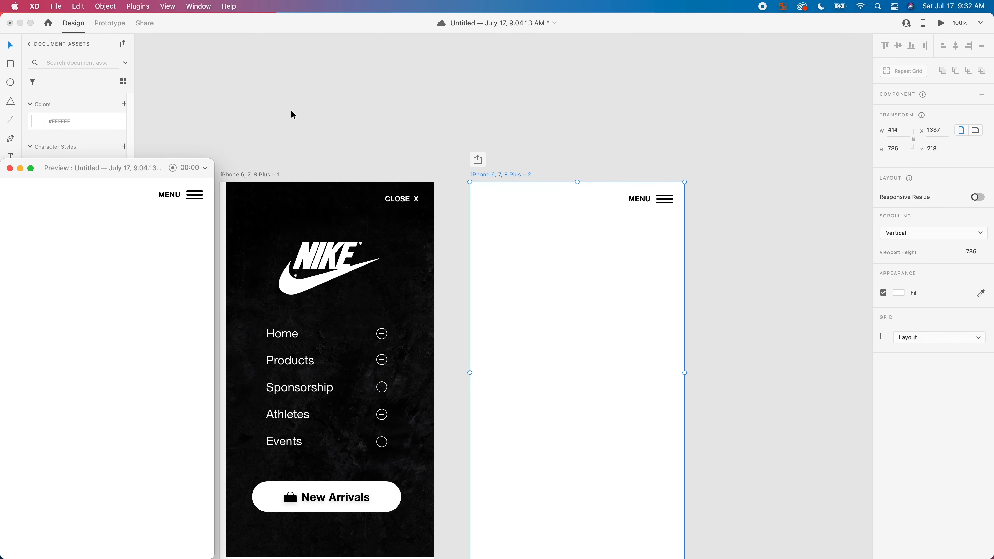
left_click_drag(133, 165, 502, 5)
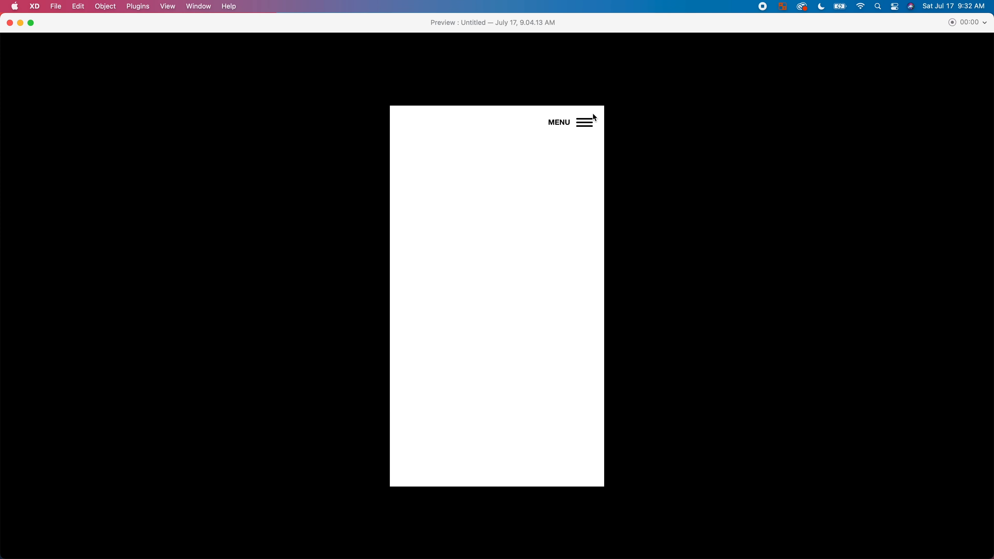
- Test the menu overlay by repeatedly opening it with the hamburger button and closing it with CLOSE X, and exit the preview
left_click(587, 123)
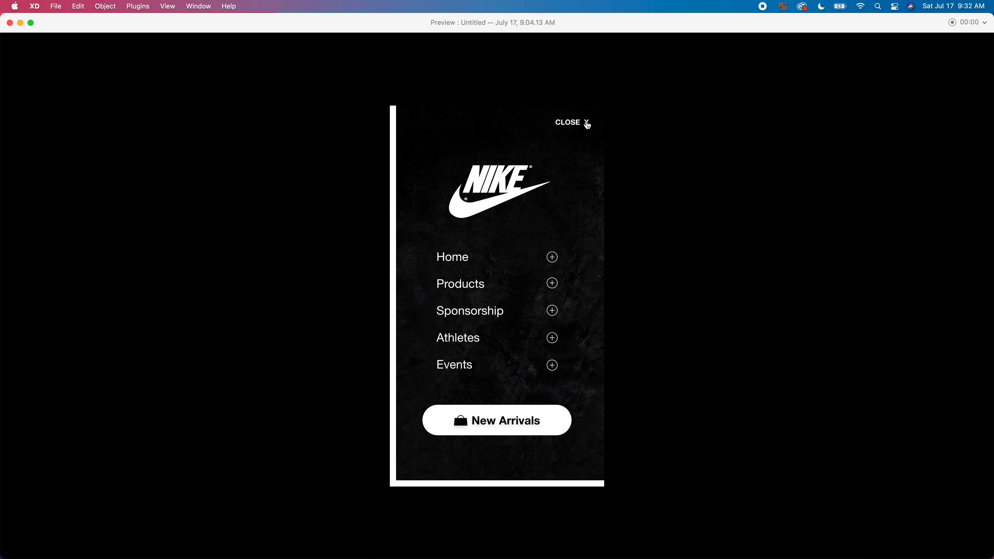
left_click(587, 123)
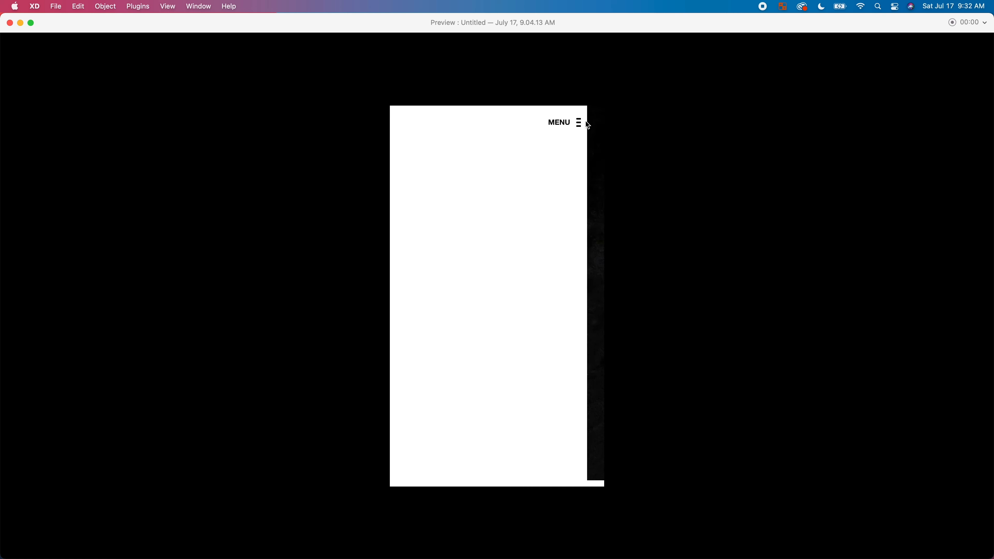
left_click(587, 124)
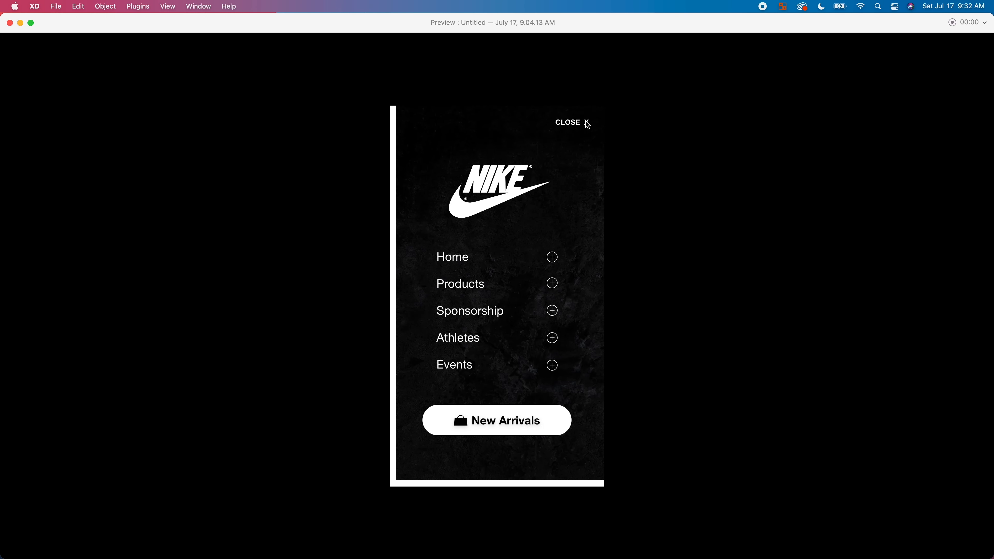
left_click(587, 124)
left_click(587, 123)
left_click(588, 124)
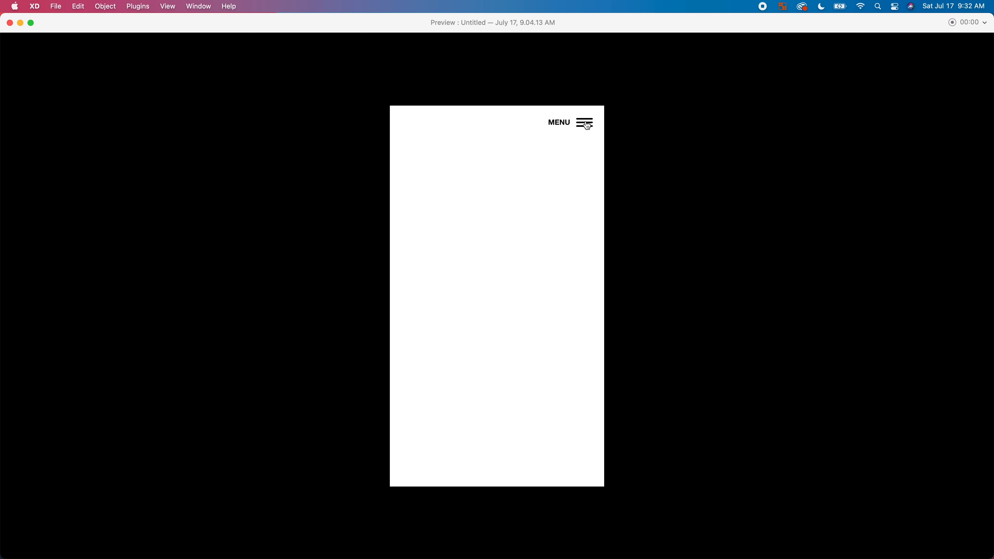
left_click(587, 126)
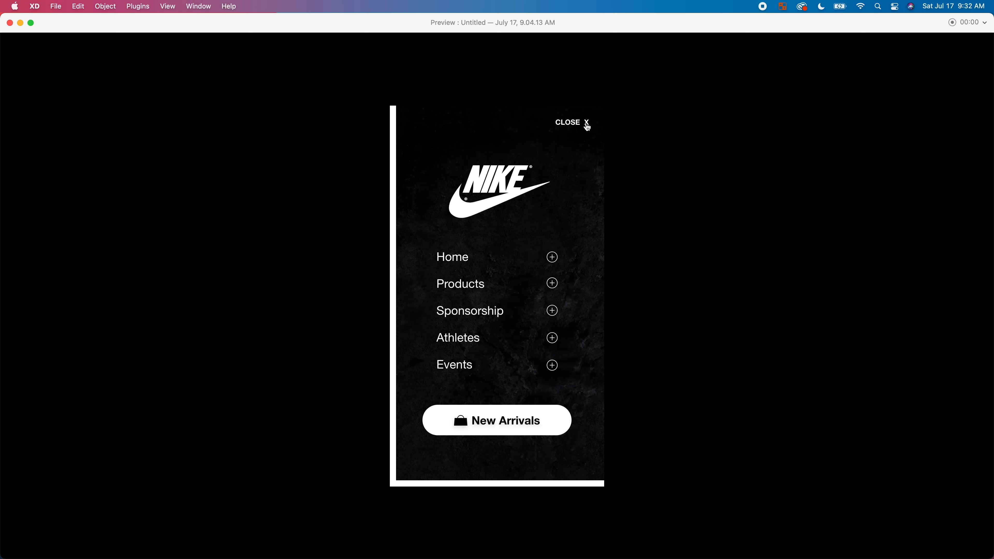
left_click(587, 124)
left_click(587, 126)
left_click(587, 125)
left_click(587, 125)
left_click(9, 22)
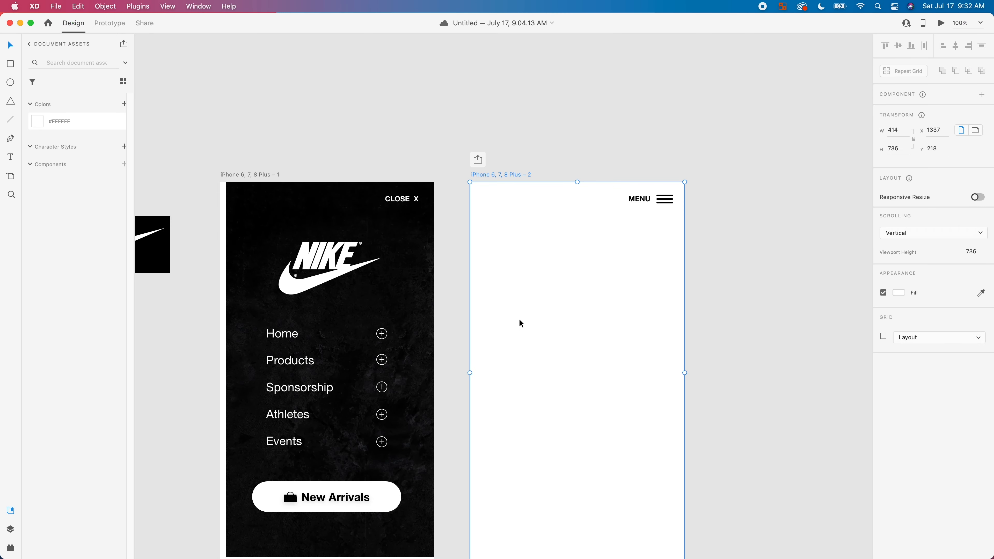
left_click(432, 348)
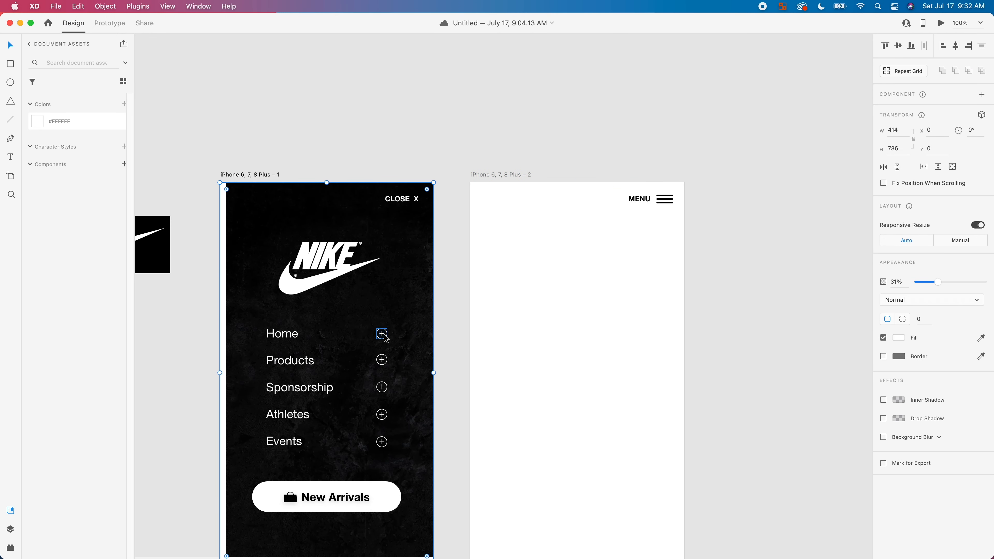
left_click(383, 334)
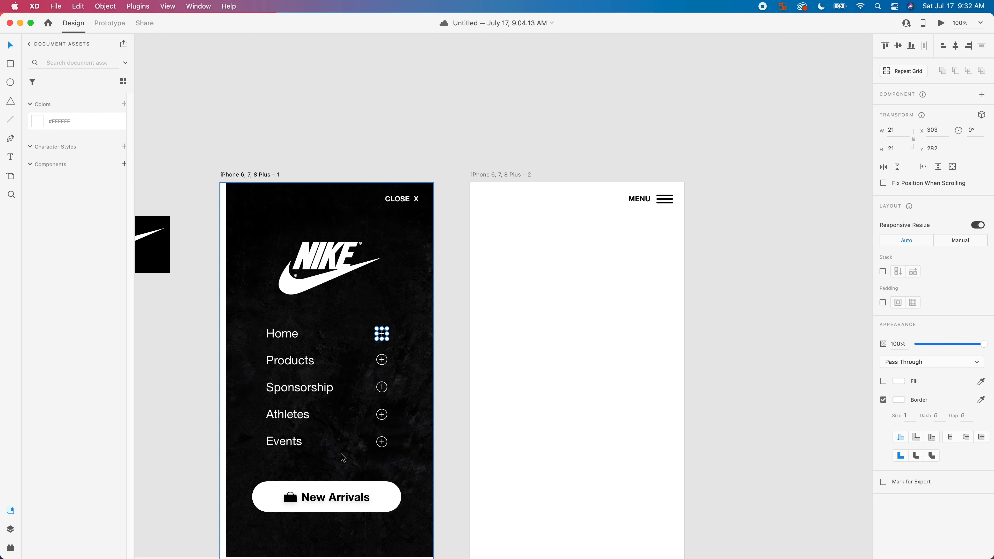
left_click(712, 275)
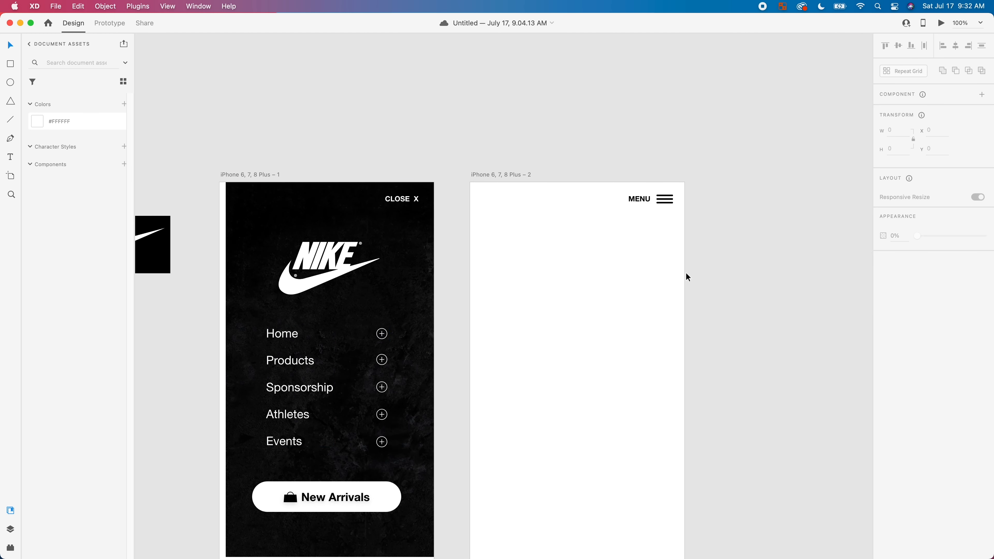
scroll(739, 332, "down", 3)
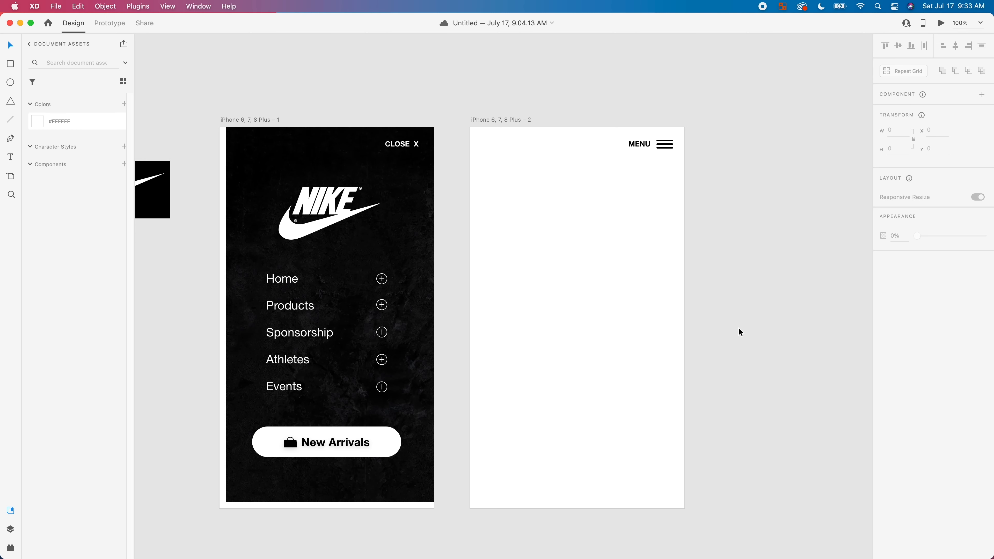